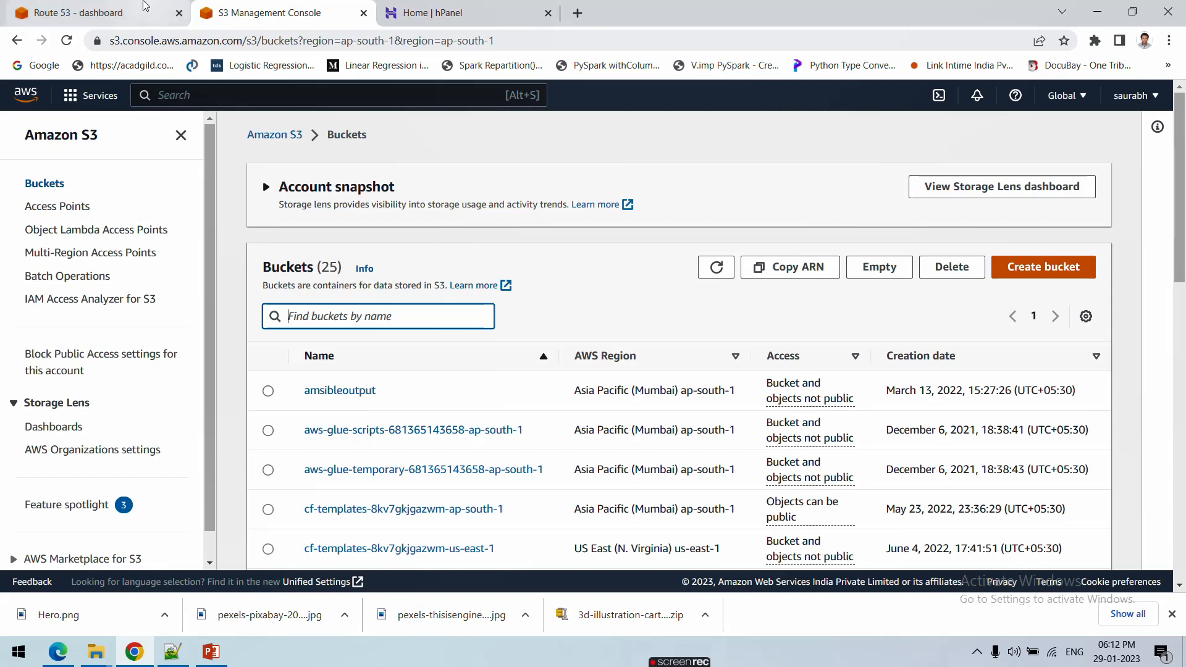
Switch to the Hostinger hPanel home page and examine the registered domain betechnodevs.com.
{"action": "left_click", "coordinate": [93, 12]}
{"action": "left_click", "coordinate": [423, 7]}
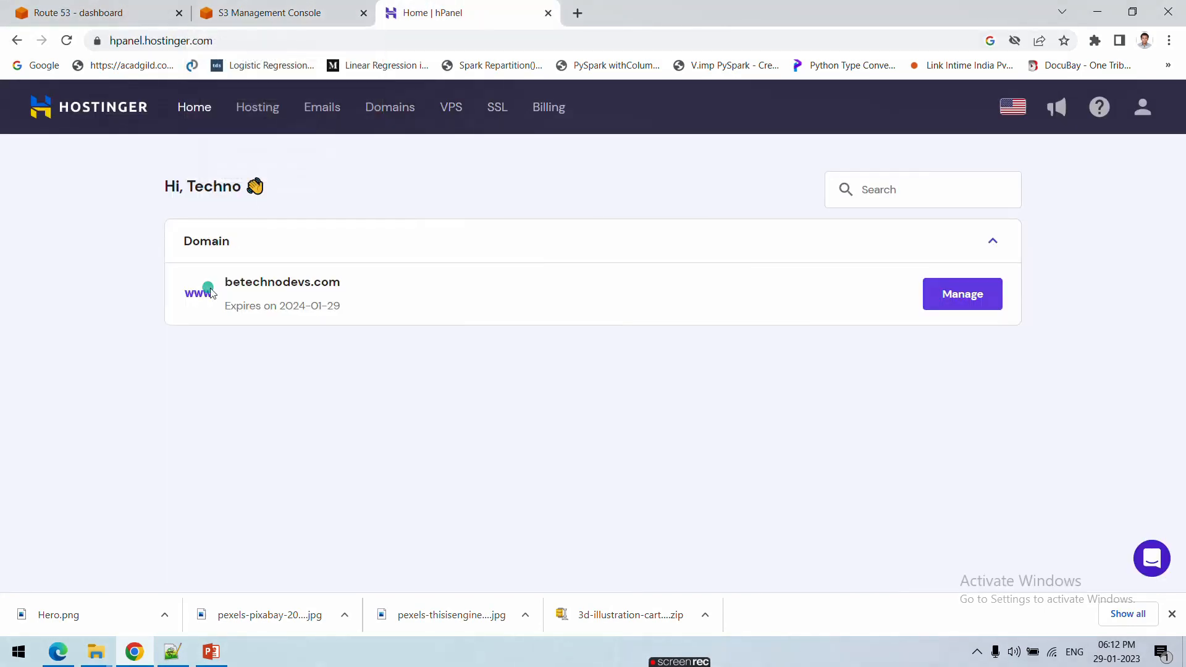
{"action": "mouse_move", "coordinate": [223, 284]}
{"action": "left_mouse_down"}
{"action": "mouse_move", "coordinate": [347, 294]}
{"action": "mouse_move", "coordinate": [228, 297]}
{"action": "left_mouse_up"}
{"action": "left_click", "coordinate": [352, 293]}
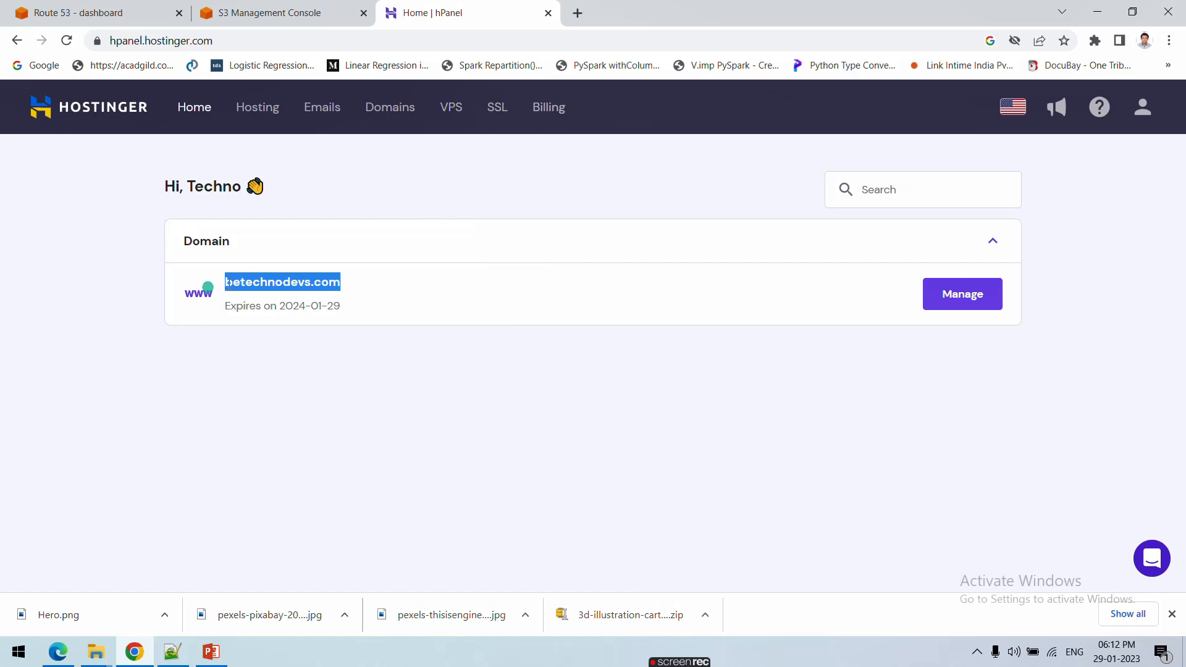
{"action": "left_click_drag", "start_coordinate": [227, 283], "coordinate": [341, 283]}
{"action": "left_click", "coordinate": [206, 357]}
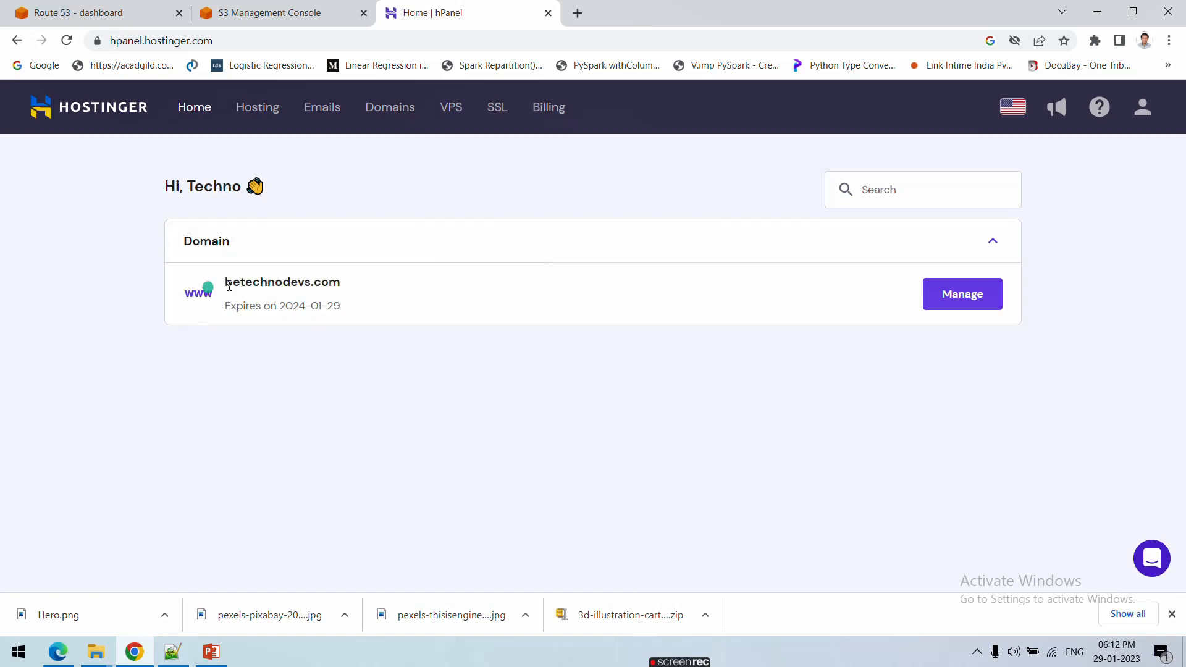
{"action": "triple_click", "coordinate": [251, 285]}
{"action": "left_click", "coordinate": [378, 345]}
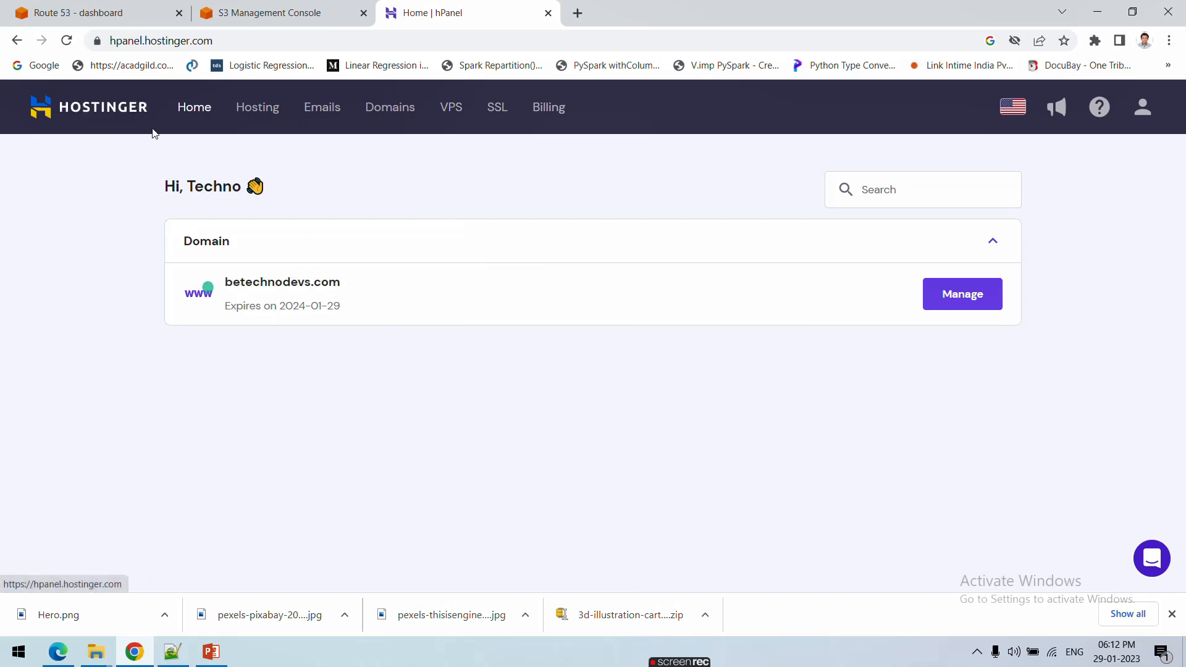
Open Hostinger's new domain search through the Domains option among the hosting plans and choose the .com extension.
{"action": "left_click", "coordinate": [248, 113]}
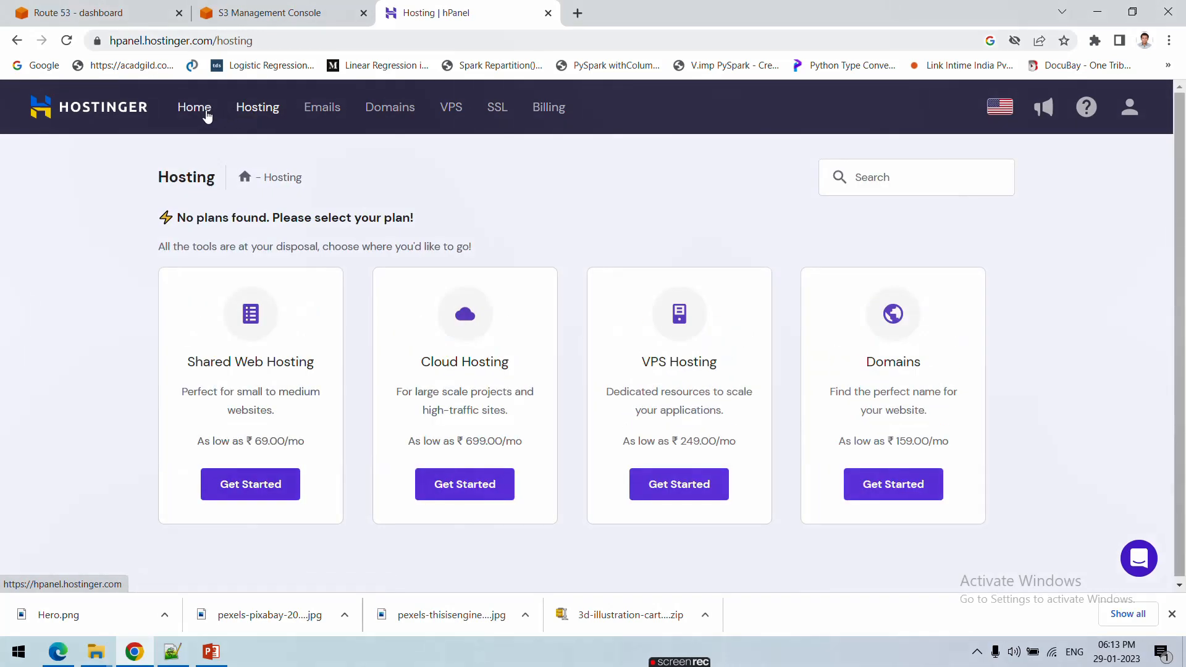
{"action": "left_click", "coordinate": [896, 488]}
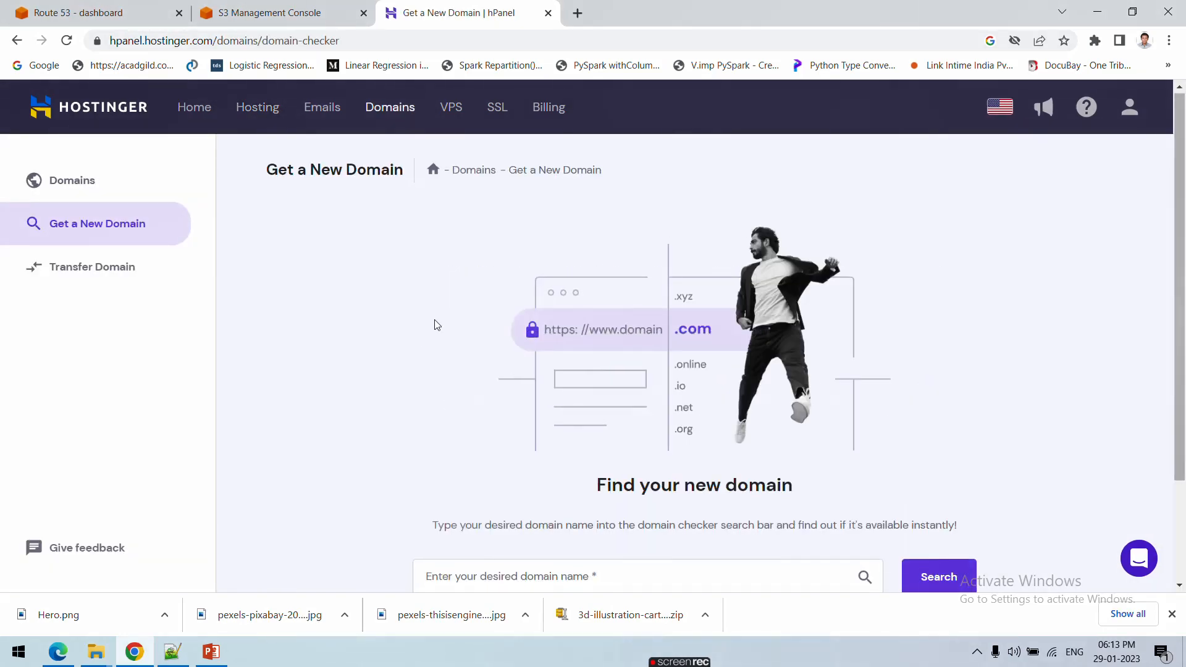
{"action": "scroll", "coordinate": [437, 325], "scroll_direction": "down", "scroll_amount": 2}
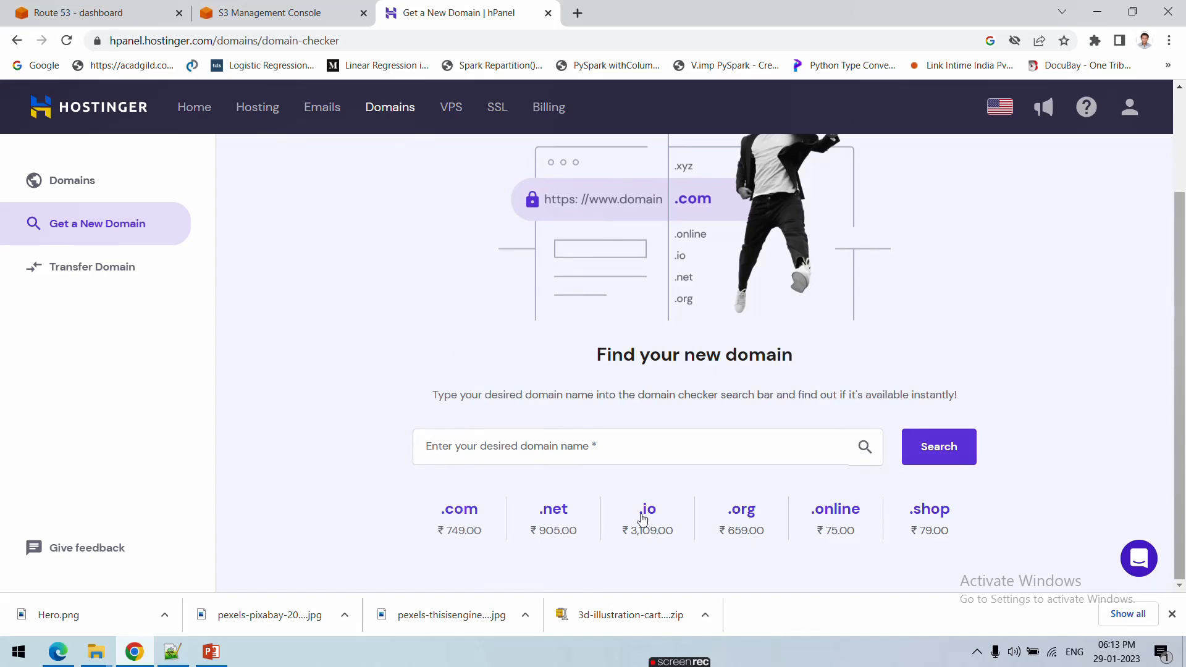
{"action": "left_click", "coordinate": [457, 518]}
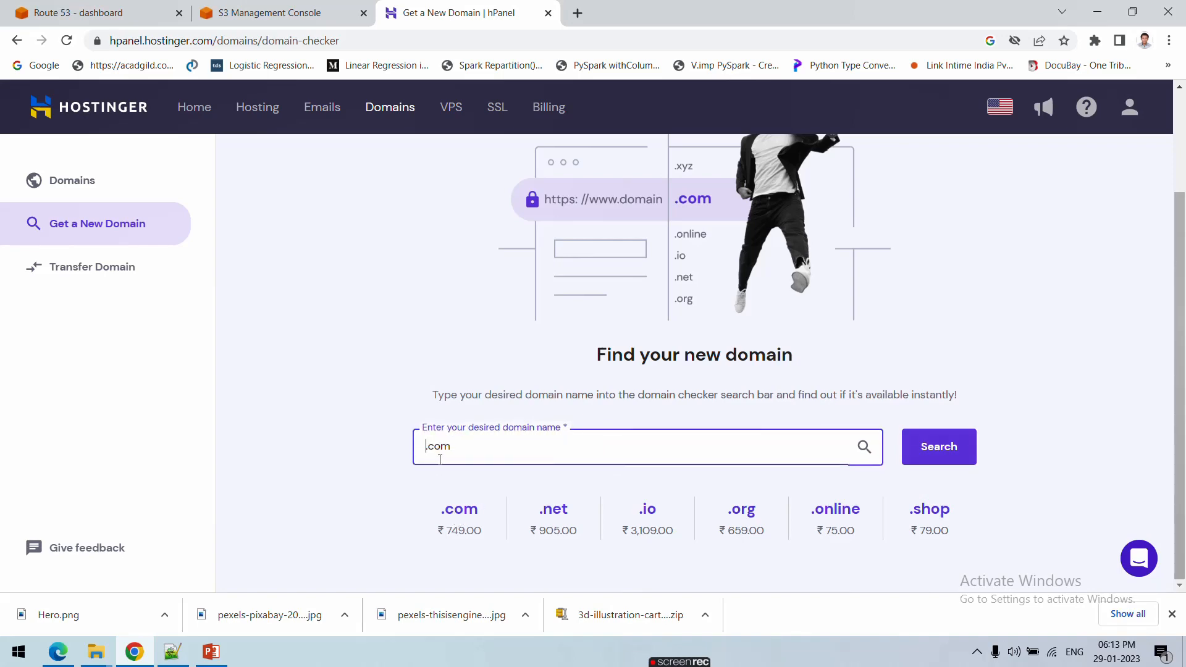
{"action": "type", "text": "jkjk"}
{"action": "key", "text": "BackSpace"}
{"action": "key", "text": "BackSpace"}
{"action": "key", "text": "BackSpace"}
{"action": "key", "text": "BackSpace"}
{"action": "type", "text": "kkk"}
{"action": "key", "text": "BackSpace"}
{"action": "key", "text": "BackSpace"}
{"action": "key", "text": "BackSpace"}
{"action": "left_click", "coordinate": [198, 115]}
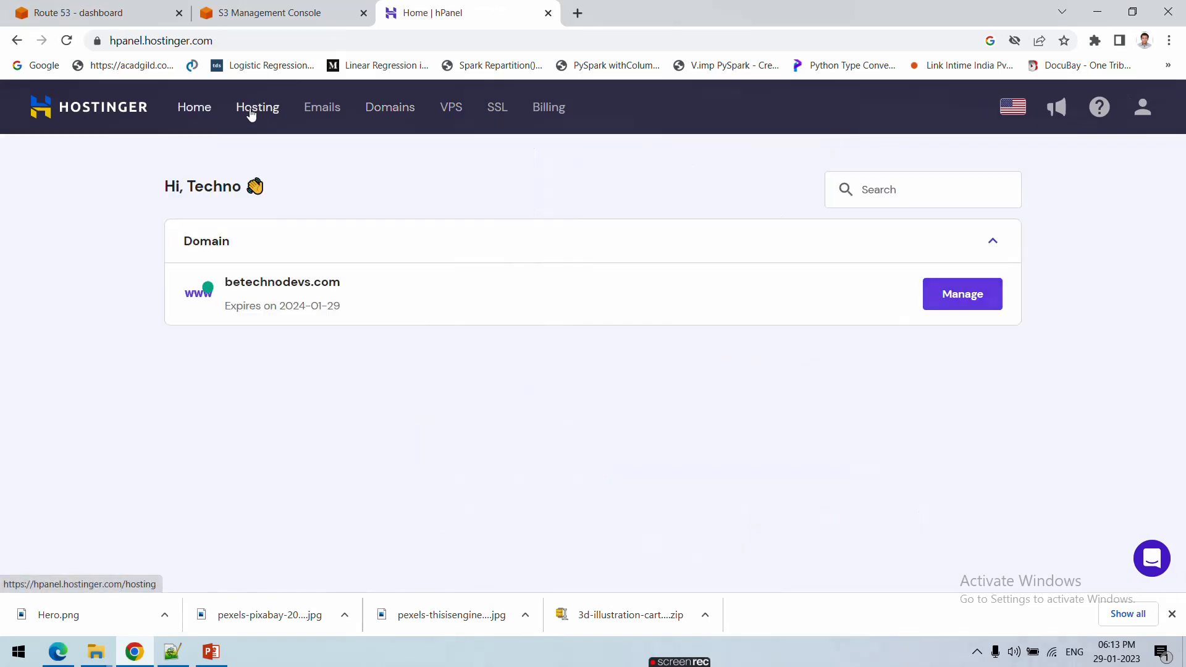
Copy the domain name betechnodevs.com from the Hostinger home page.
{"action": "left_click", "coordinate": [277, 4]}
{"action": "left_click", "coordinate": [452, 9]}
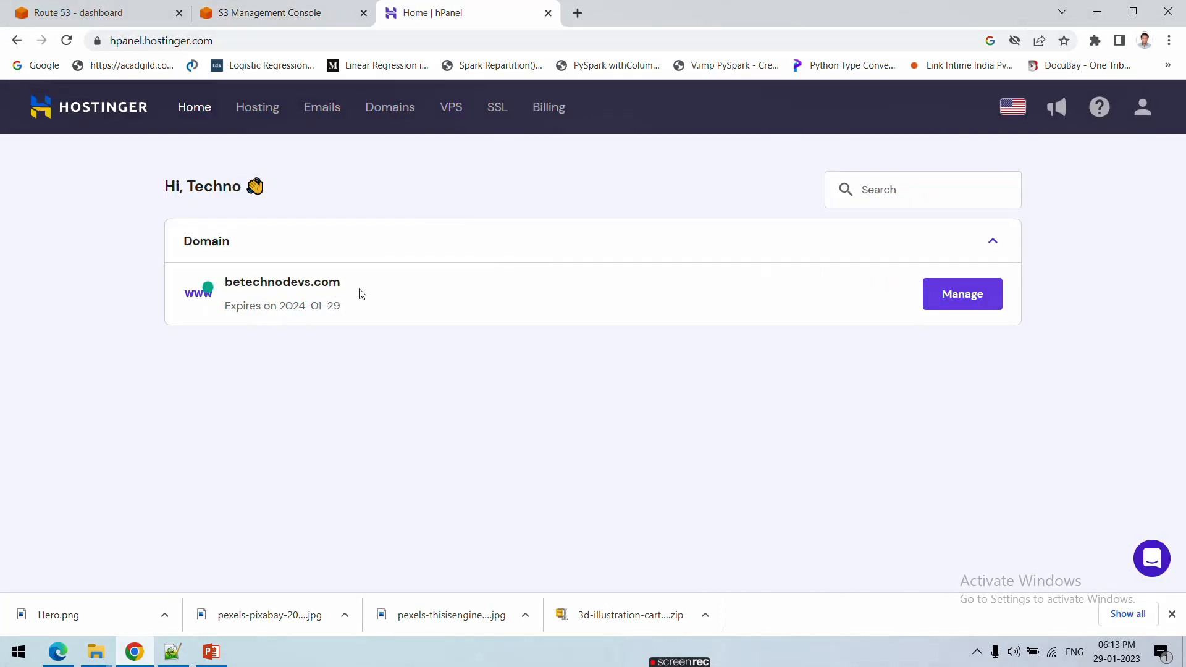
{"action": "left_click_drag", "start_coordinate": [355, 286], "coordinate": [212, 289]}
{"action": "key", "text": "ctrl+c"}
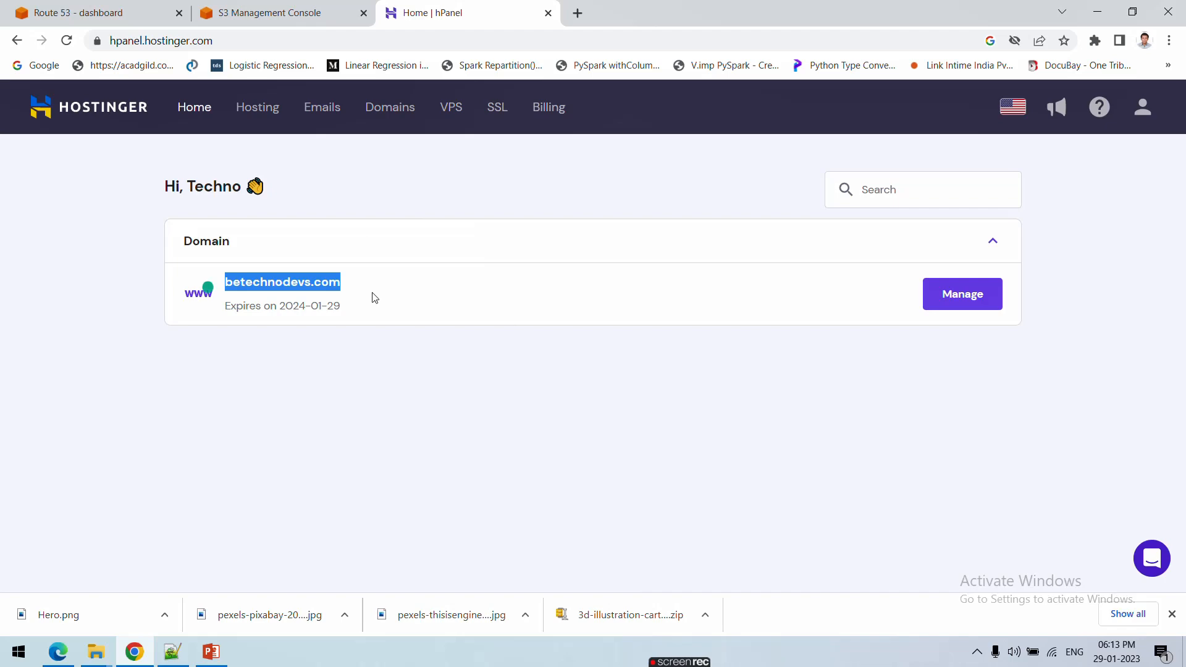
{"action": "left_click", "coordinate": [290, 11]}
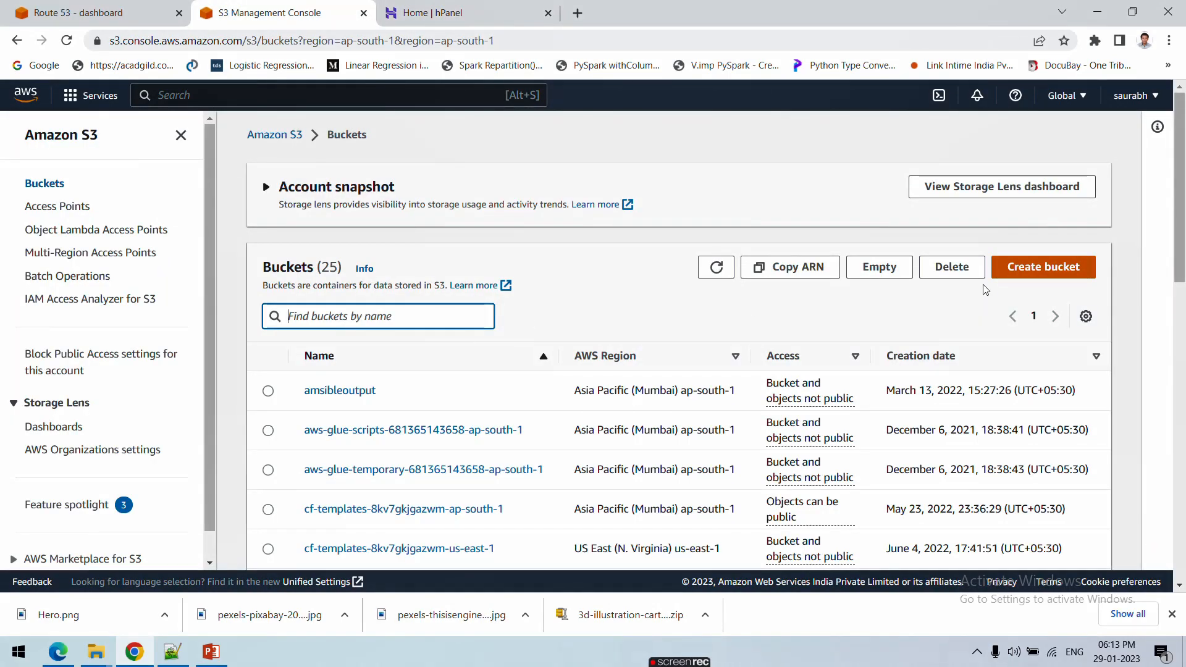
{"action": "left_click", "coordinate": [1043, 267]}
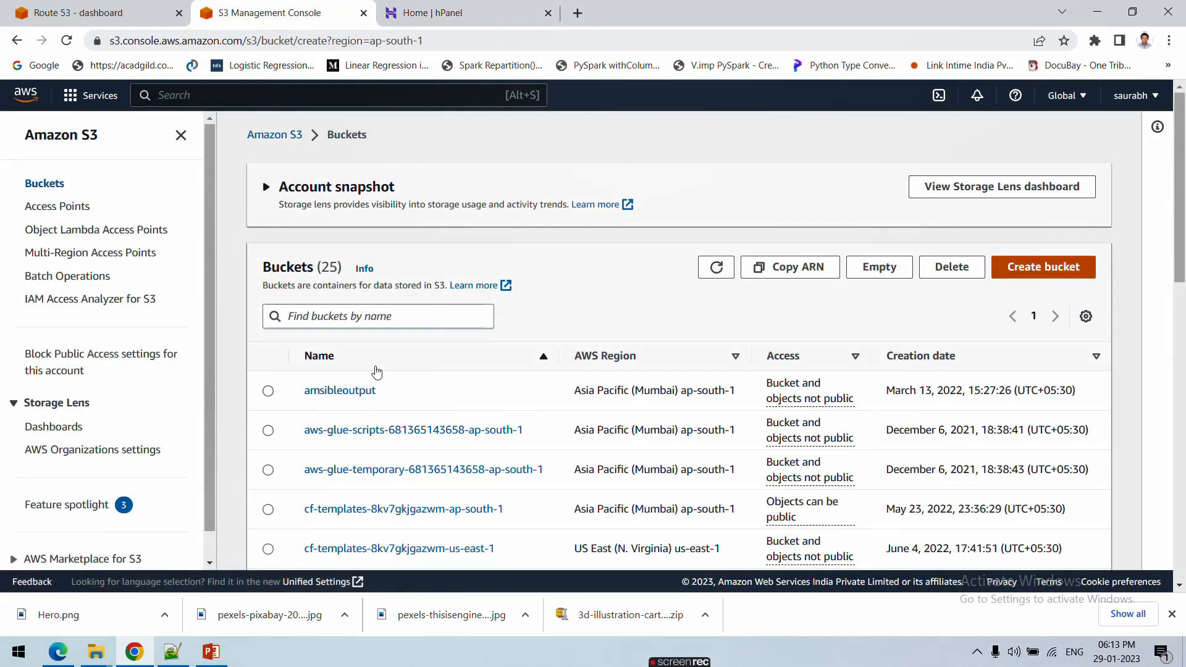
{"action": "left_click", "coordinate": [194, 316]}
{"action": "key", "text": "ctrl+v"}
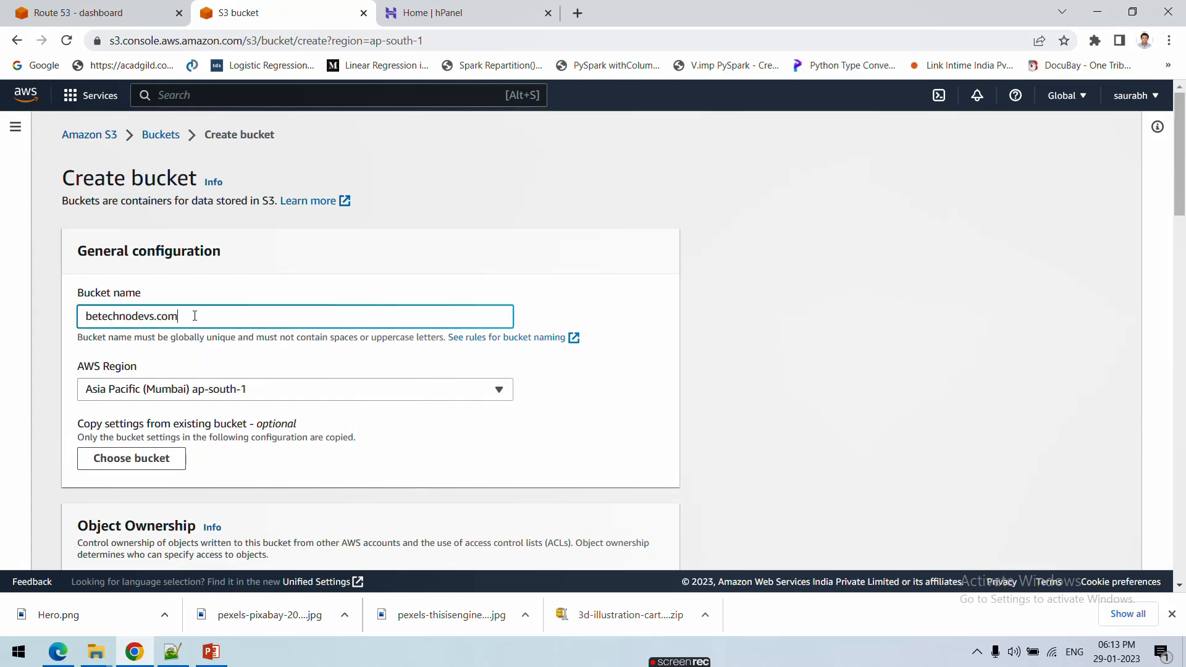
{"action": "type", "text": "www."}
{"action": "scroll", "coordinate": [214, 361], "scroll_direction": "down", "scroll_amount": 1}
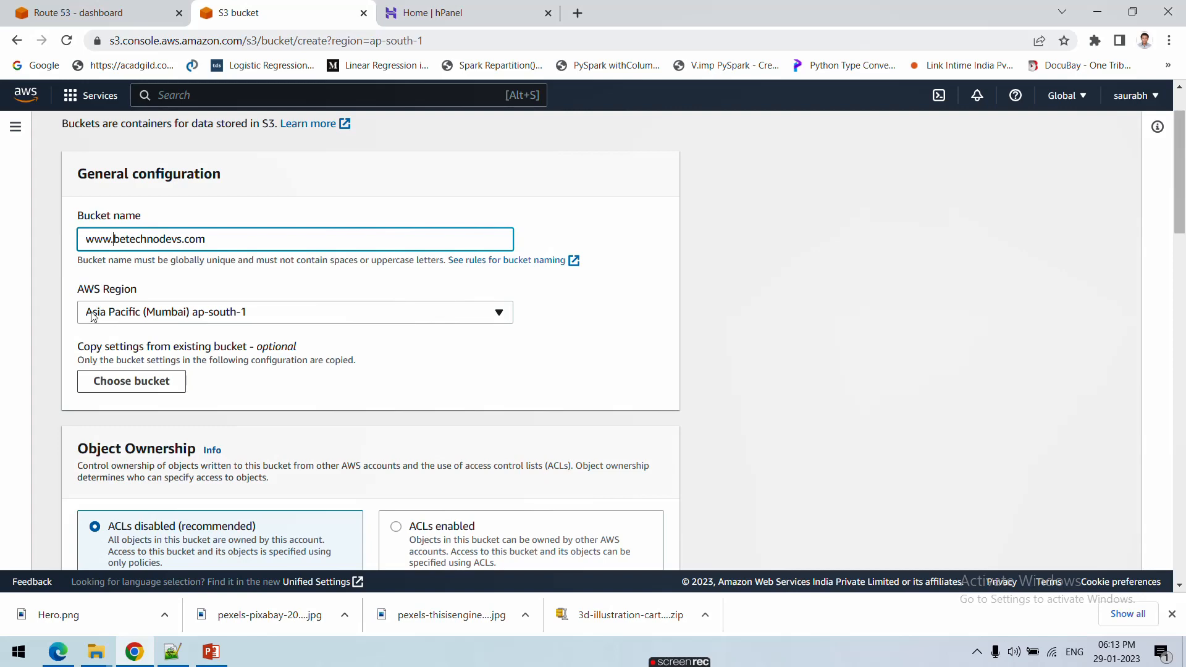
{"action": "left_click", "coordinate": [113, 319]}
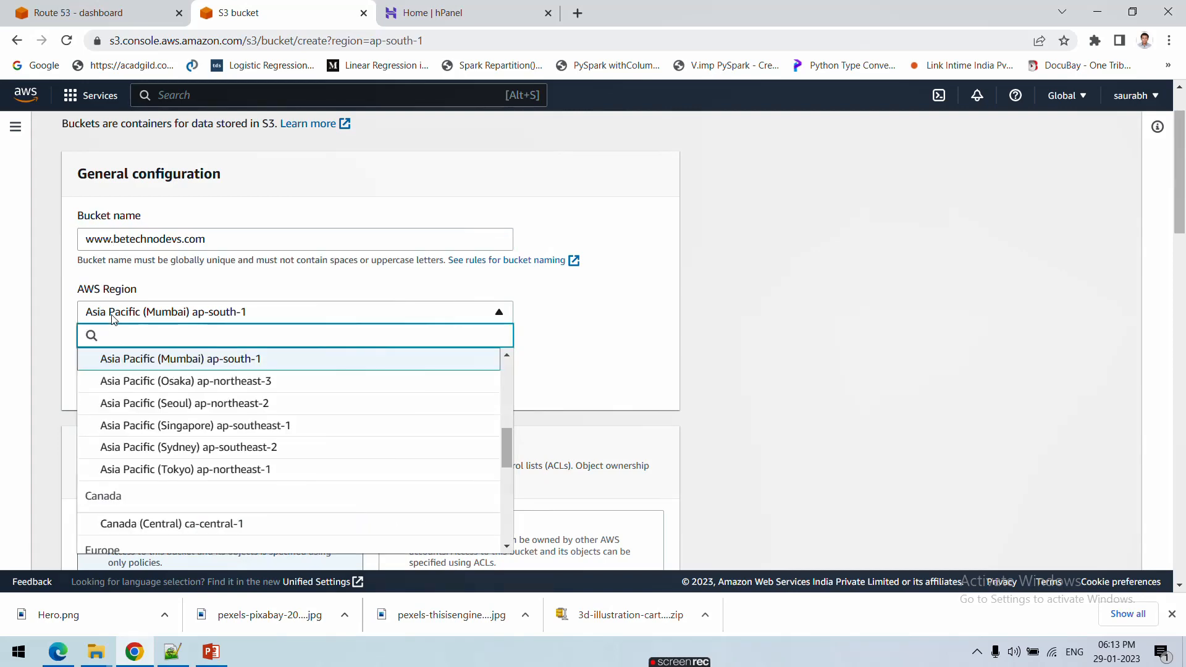
{"action": "left_click", "coordinate": [67, 313]}
{"action": "scroll", "coordinate": [190, 357], "scroll_direction": "down", "scroll_amount": 3}
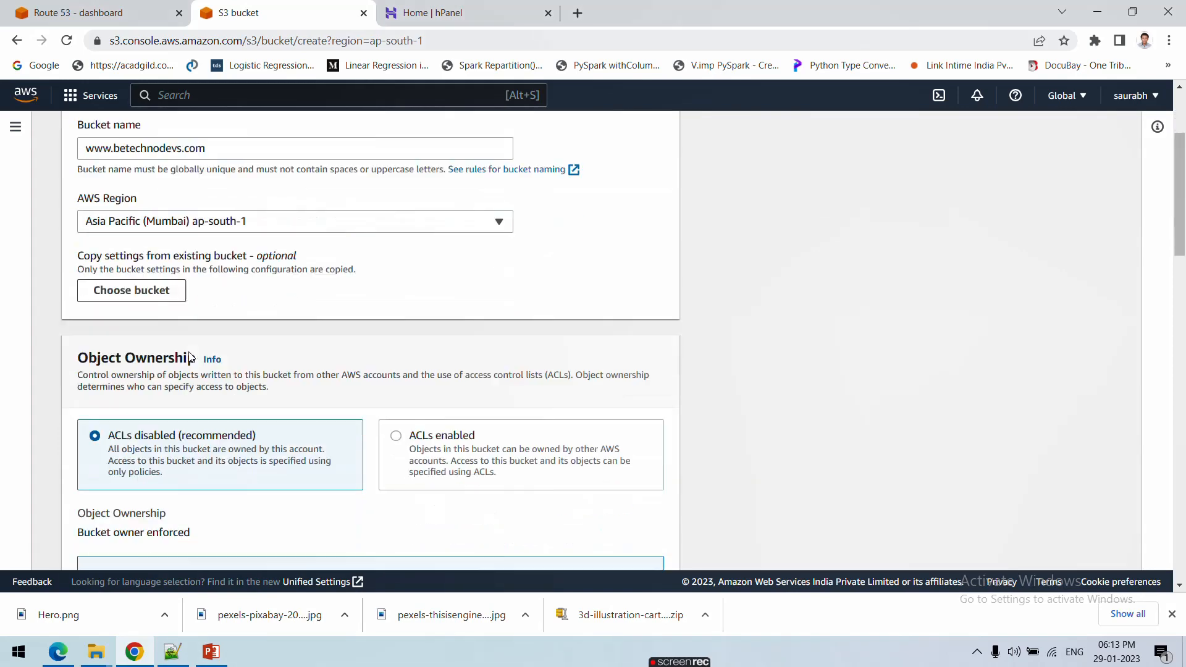
{"action": "scroll", "coordinate": [190, 361], "scroll_direction": "up", "scroll_amount": 3}
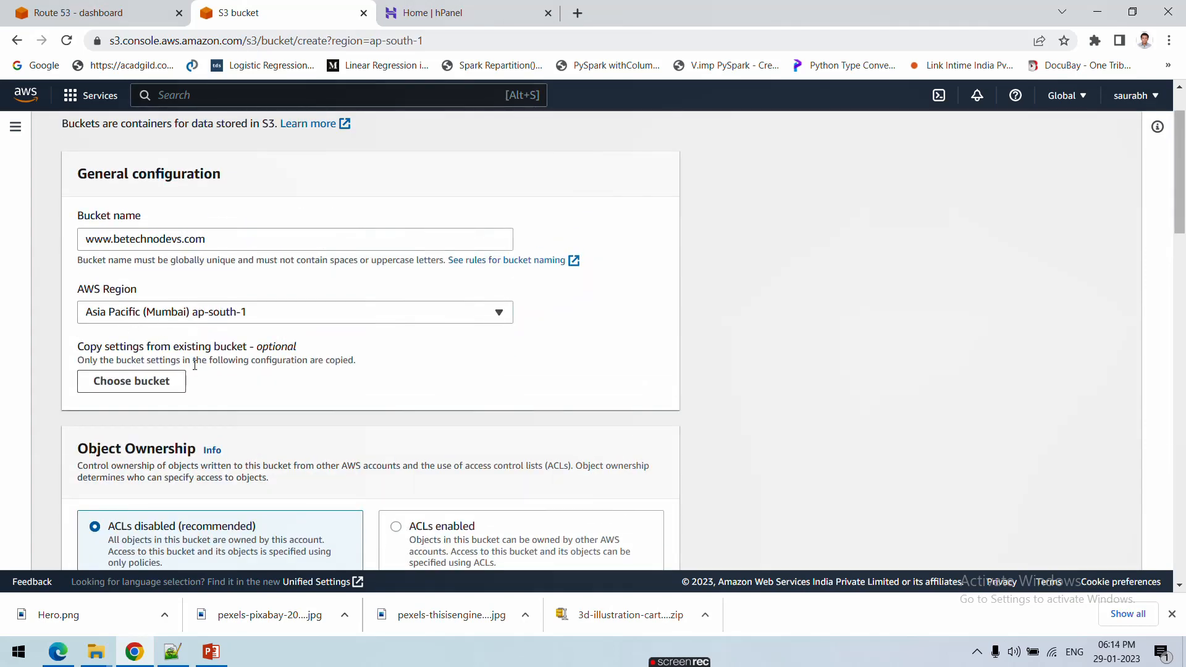
Turn off Block all public access for the new bucket and acknowledge that its objects might become public.
{"action": "scroll", "coordinate": [195, 391], "scroll_direction": "down", "scroll_amount": 3}
{"action": "scroll", "coordinate": [218, 389], "scroll_direction": "down", "scroll_amount": 5}
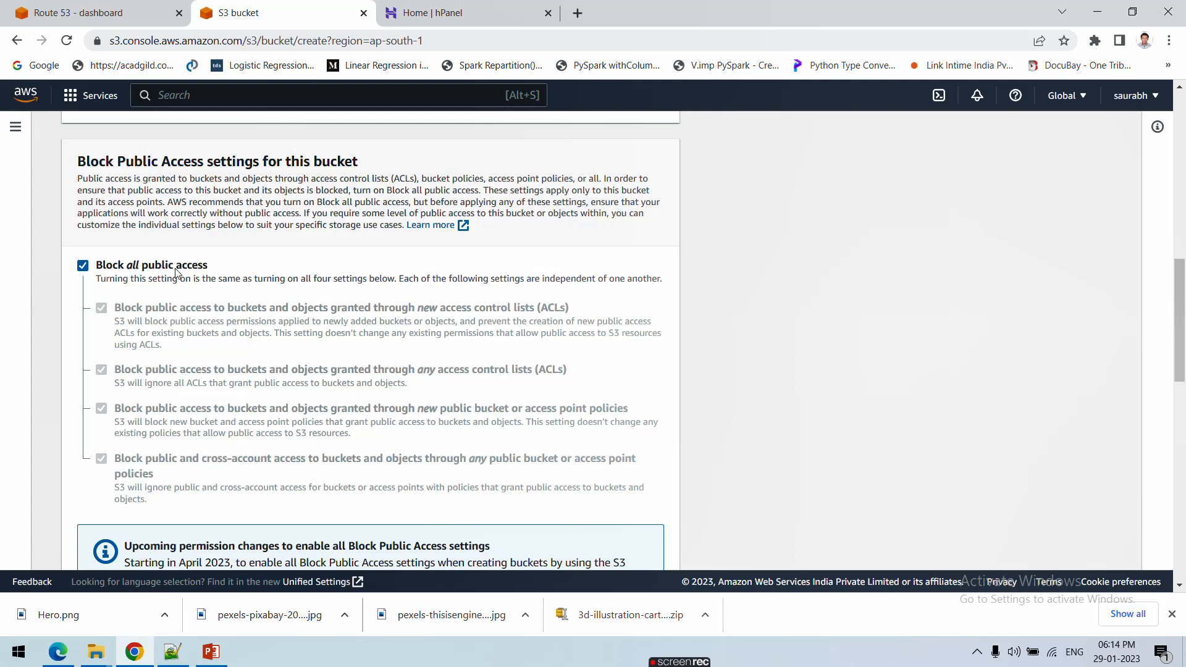
{"action": "left_click", "coordinate": [82, 267]}
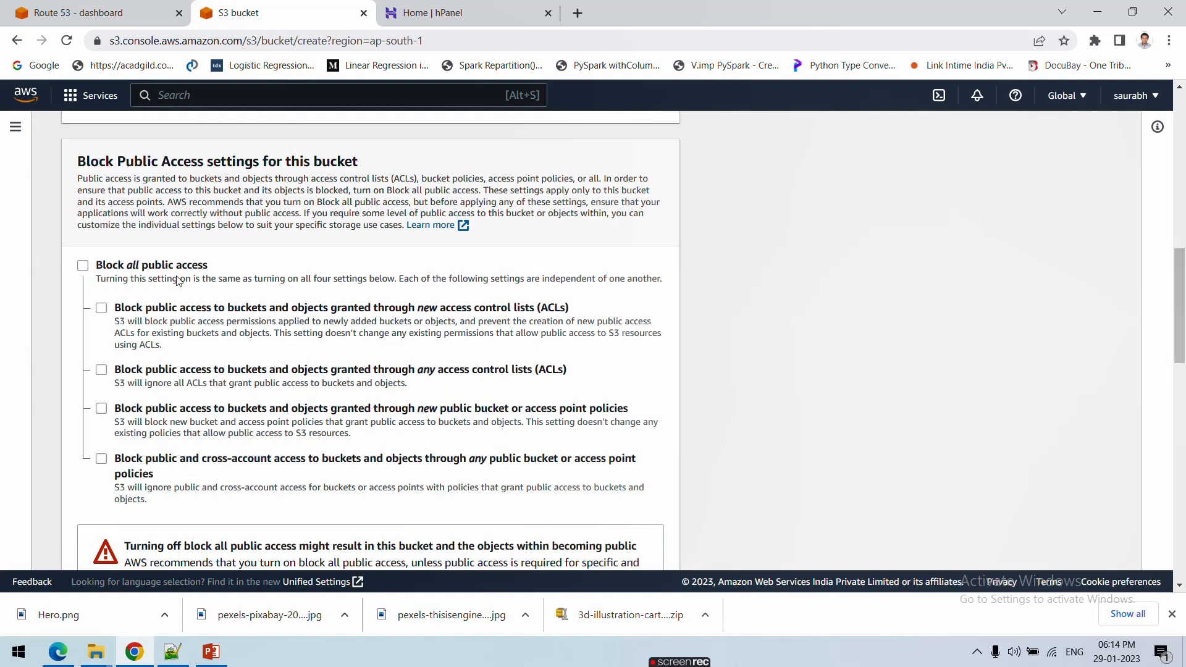
{"action": "scroll", "coordinate": [178, 279], "scroll_direction": "down", "scroll_amount": 2}
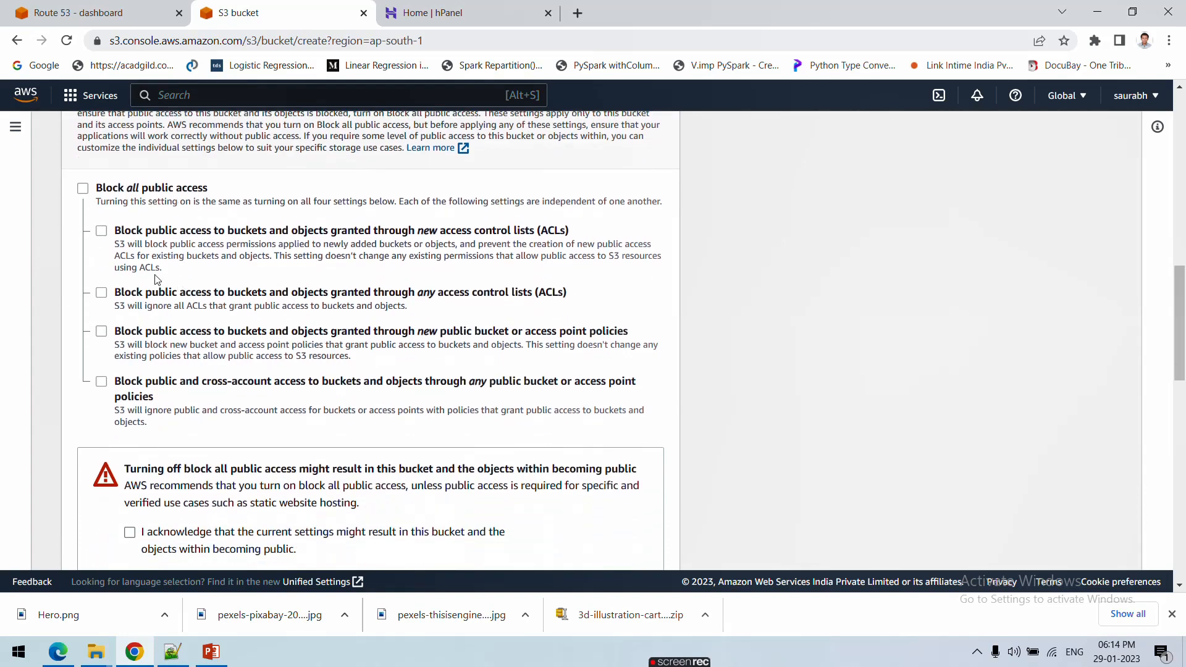
{"action": "scroll", "coordinate": [177, 361], "scroll_direction": "down", "scroll_amount": 3}
{"action": "left_click", "coordinate": [129, 302]}
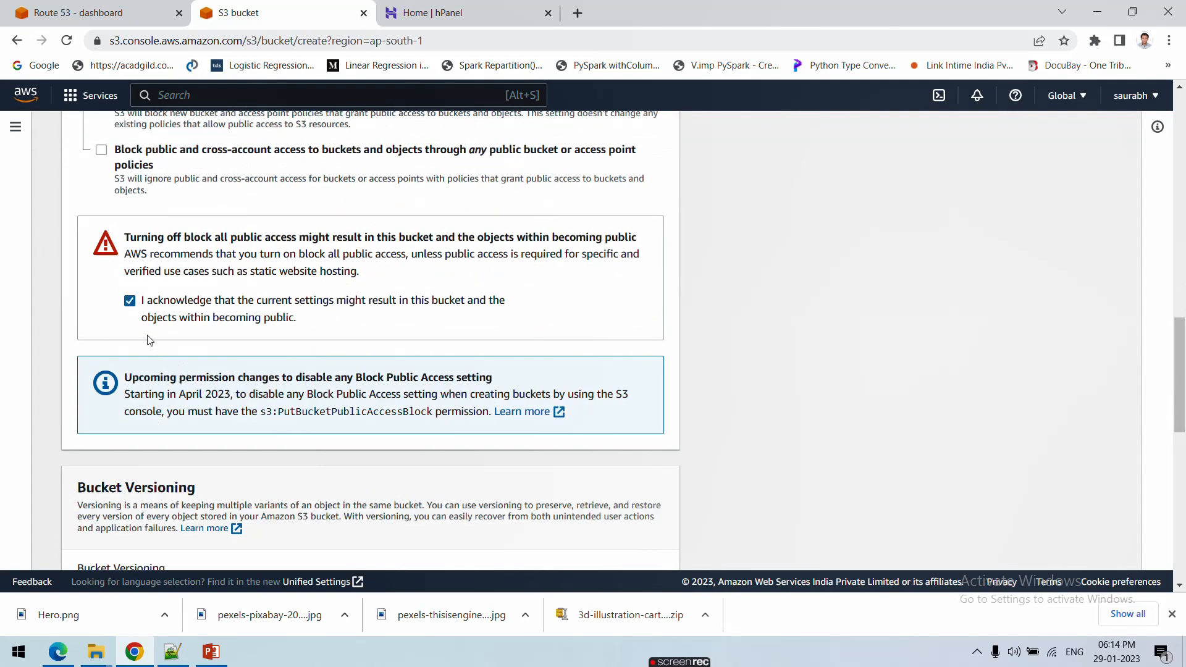
Create the bucket, leaving versioning disabled and the default encryption on Amazon S3-managed keys (SSE-S3).
{"action": "scroll", "coordinate": [154, 358], "scroll_direction": "down", "scroll_amount": 9}
{"action": "scroll", "coordinate": [165, 386], "scroll_direction": "up", "scroll_amount": 3}
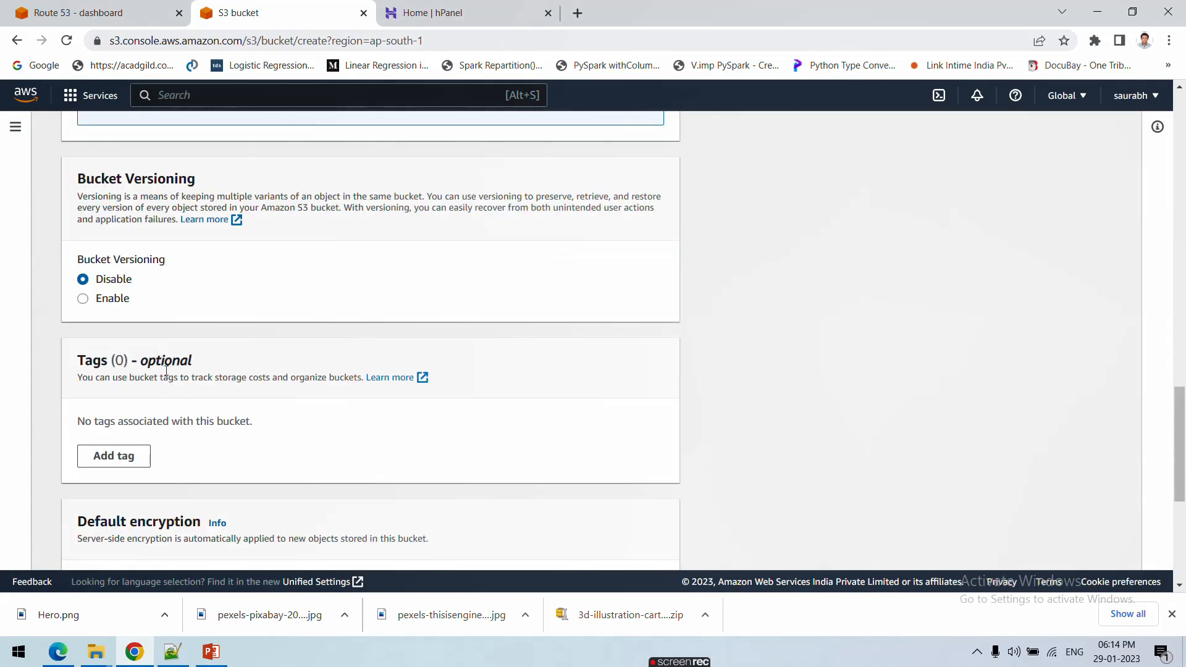
{"action": "scroll", "coordinate": [199, 270], "scroll_direction": "down", "scroll_amount": 4}
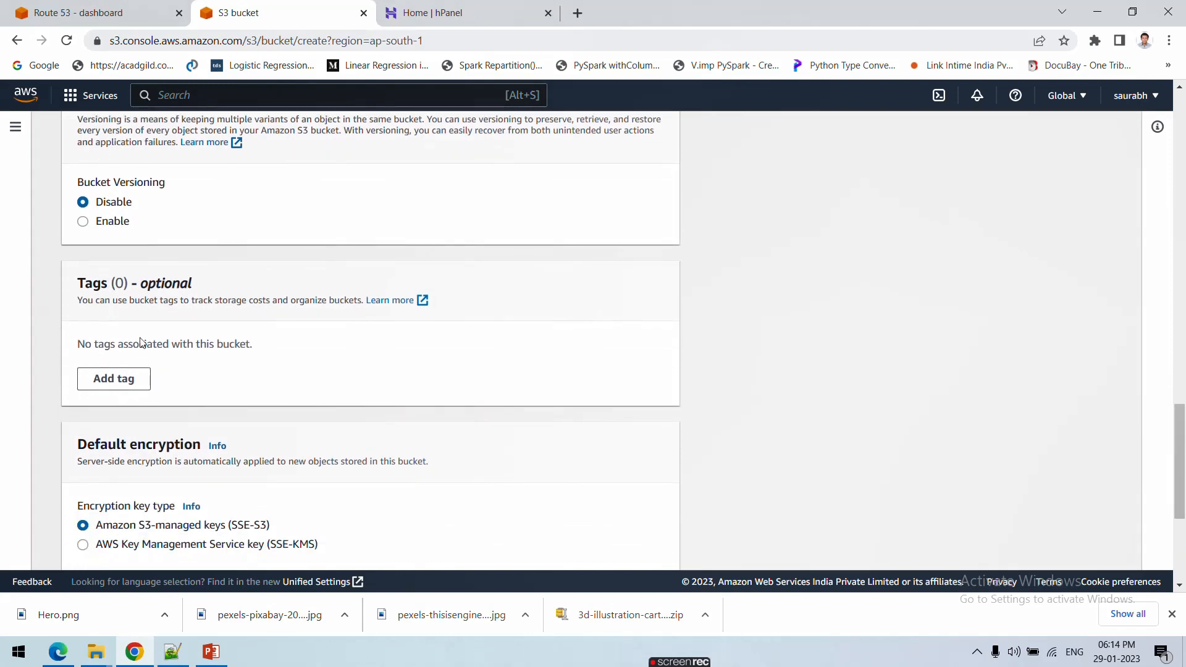
{"action": "scroll", "coordinate": [117, 316], "scroll_direction": "down", "scroll_amount": 1}
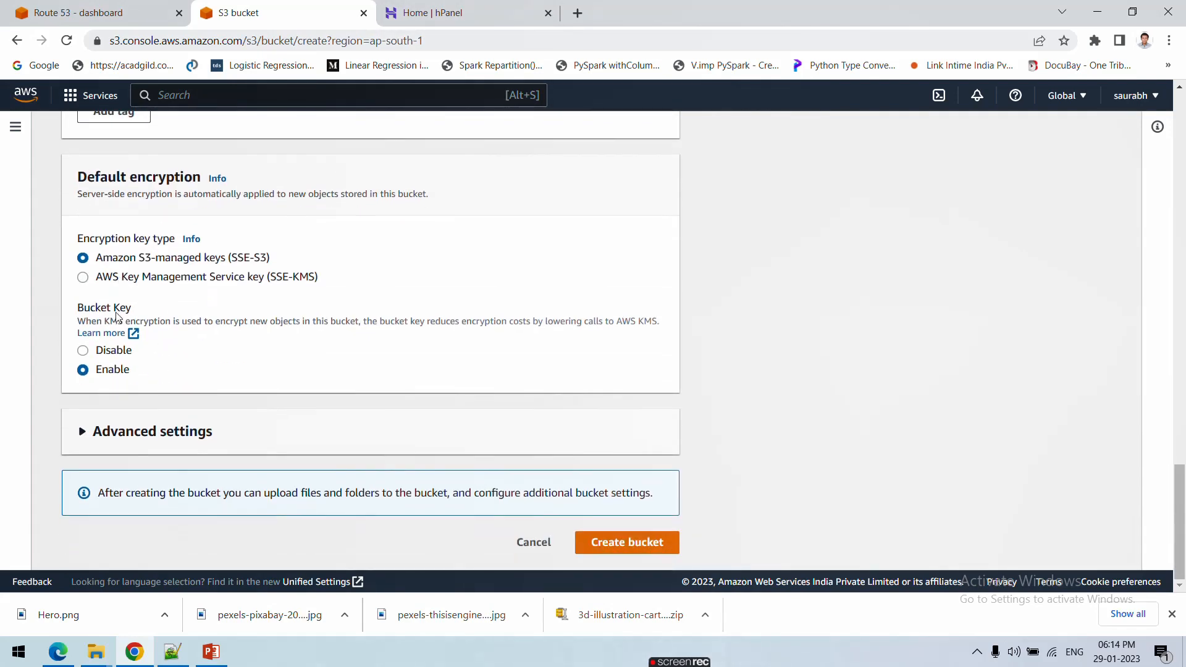
{"action": "left_click", "coordinate": [623, 551]}
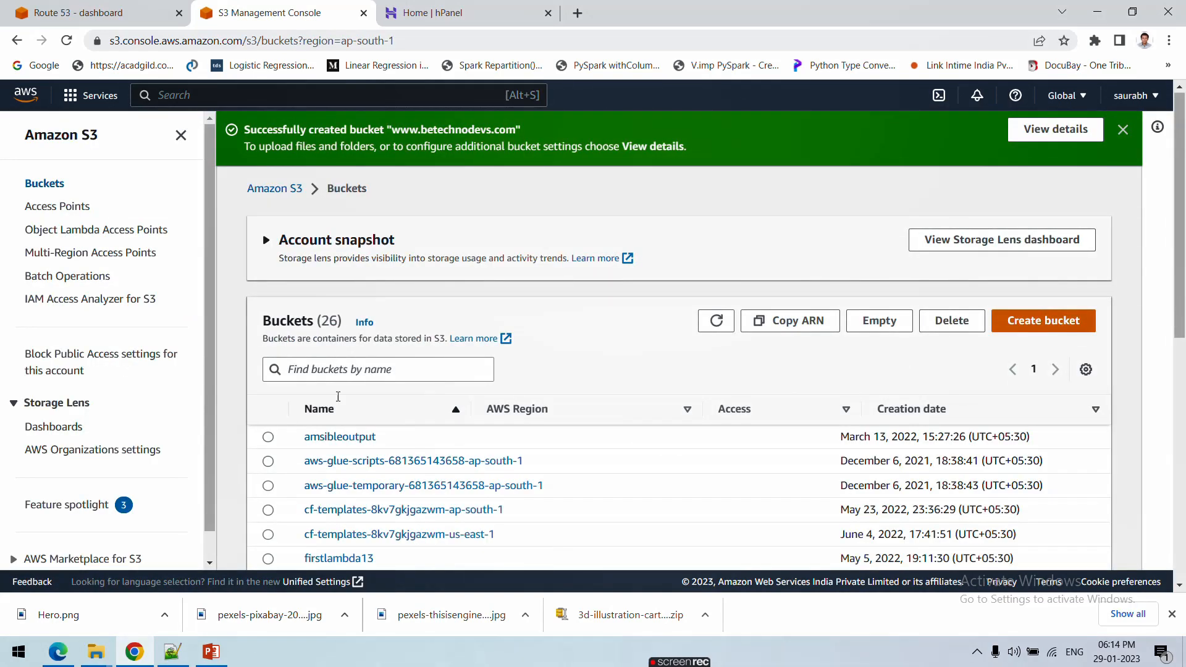
{"action": "scroll", "coordinate": [379, 309], "scroll_direction": "down", "scroll_amount": 3}
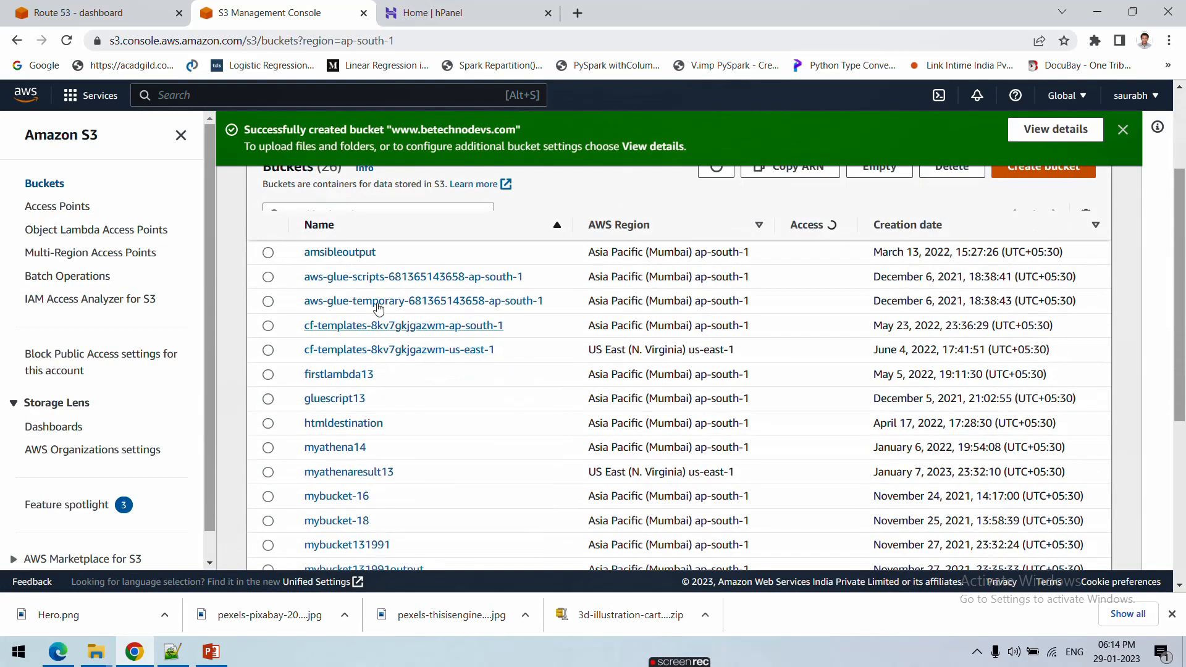
{"action": "scroll", "coordinate": [378, 309], "scroll_direction": "up", "scroll_amount": 3}
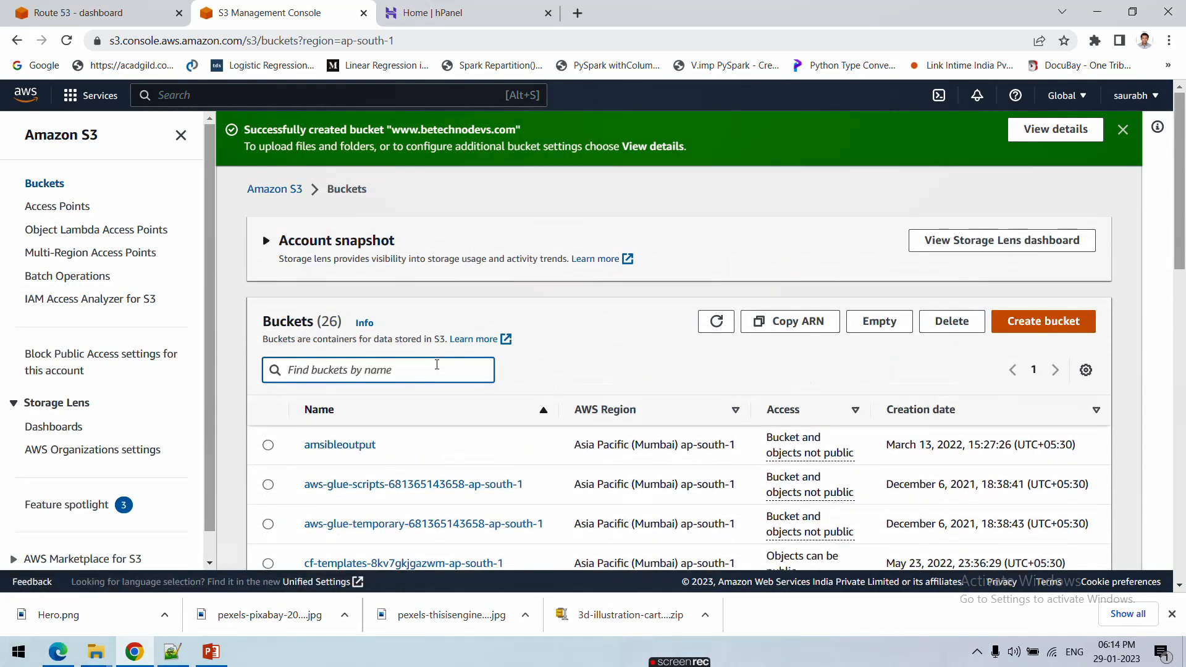
{"action": "type", "text": "www"}
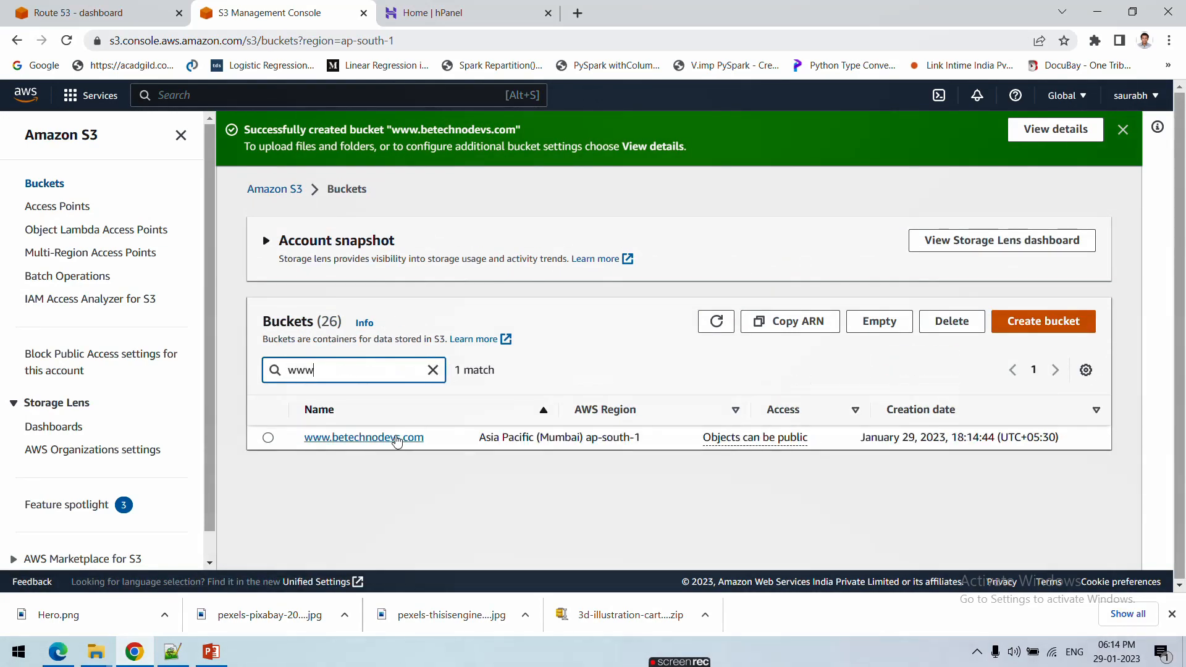
{"action": "left_click", "coordinate": [367, 440]}
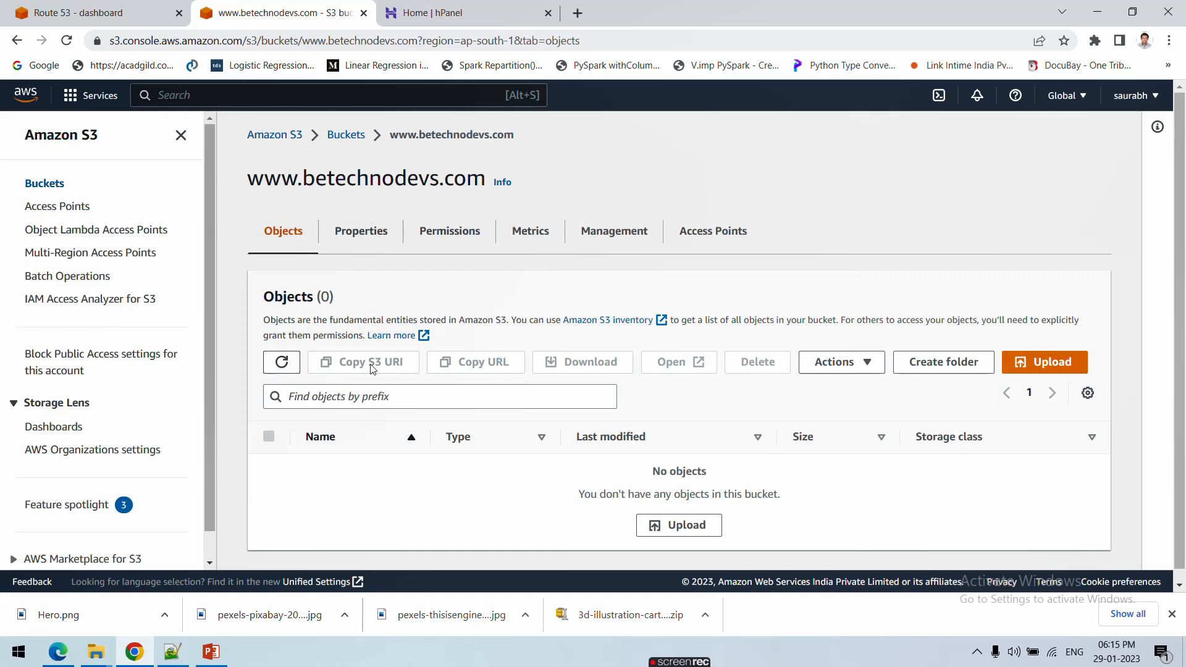
Switch to File Explorer and open the mywebsite folder on Local Disk (D:).
{"action": "mouse_move", "coordinate": [97, 660]}
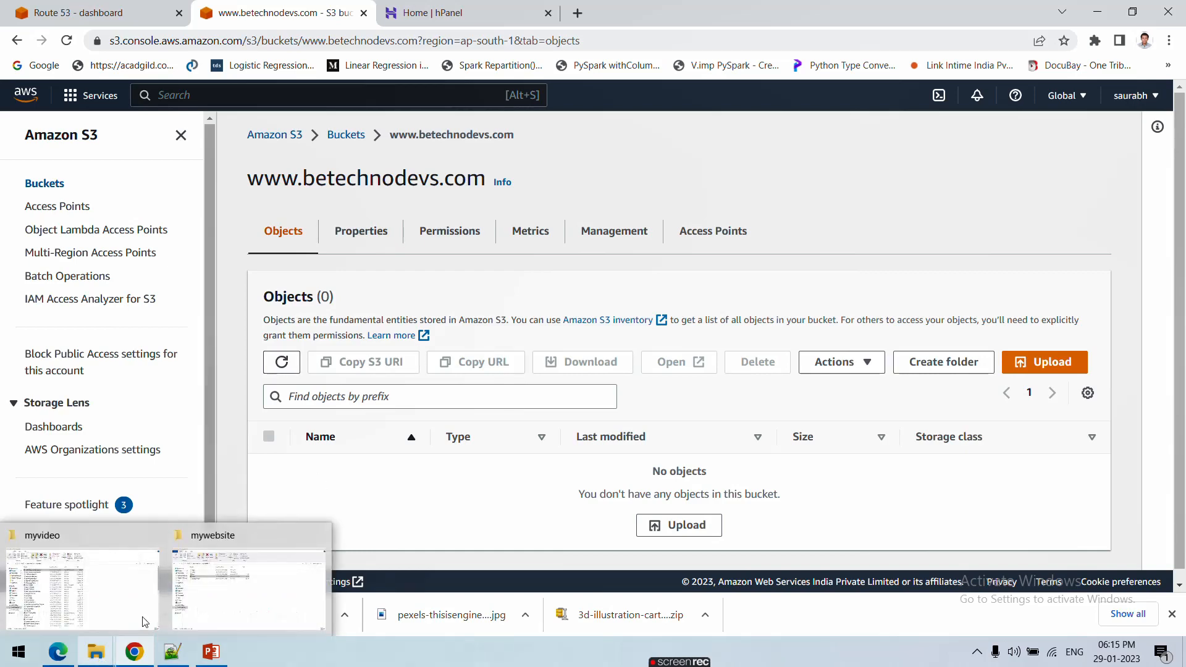
{"action": "left_click", "coordinate": [241, 574]}
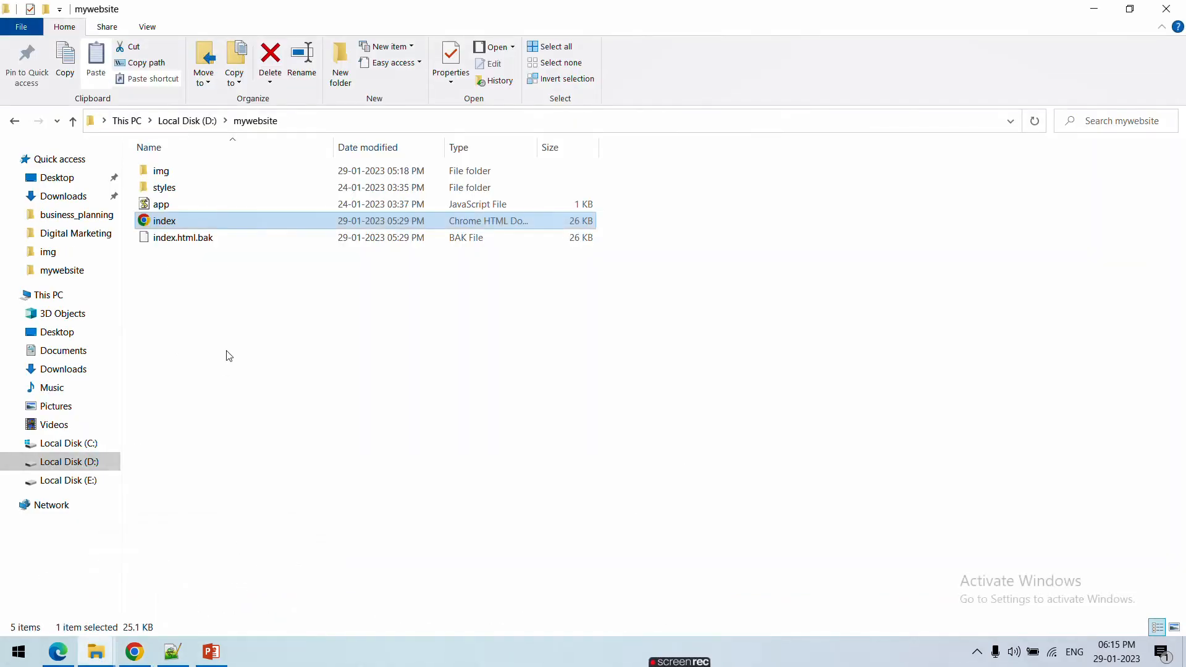
{"action": "left_click", "coordinate": [214, 269]}
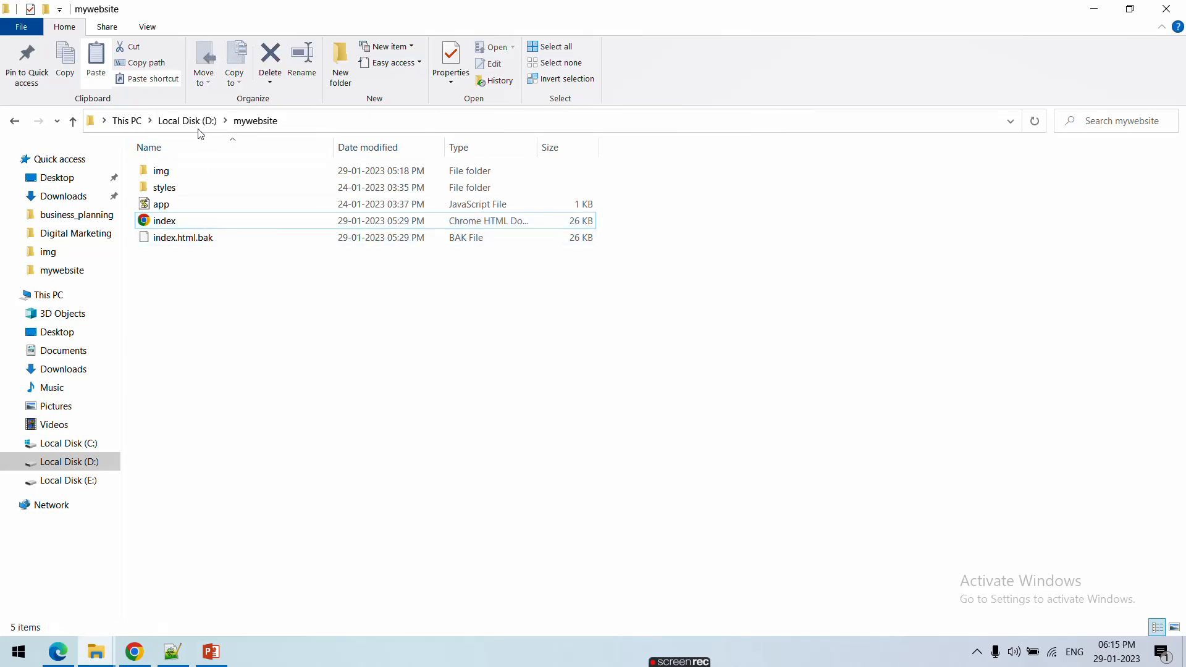
{"action": "left_click", "coordinate": [187, 121]}
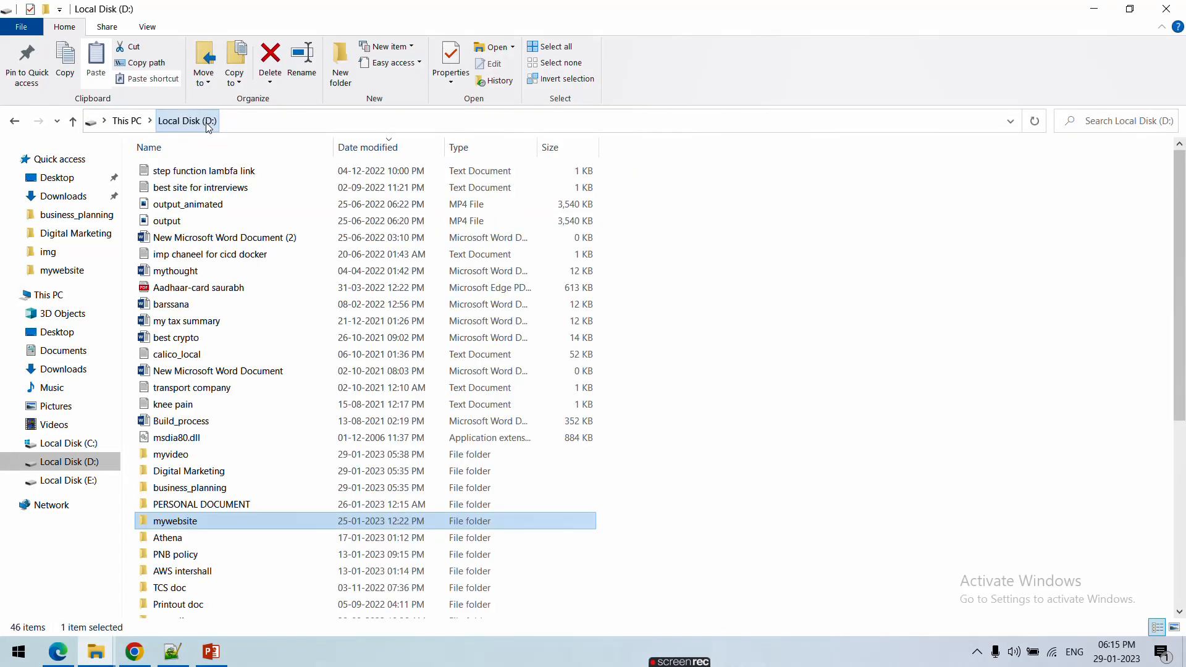
{"action": "double_click", "coordinate": [213, 522]}
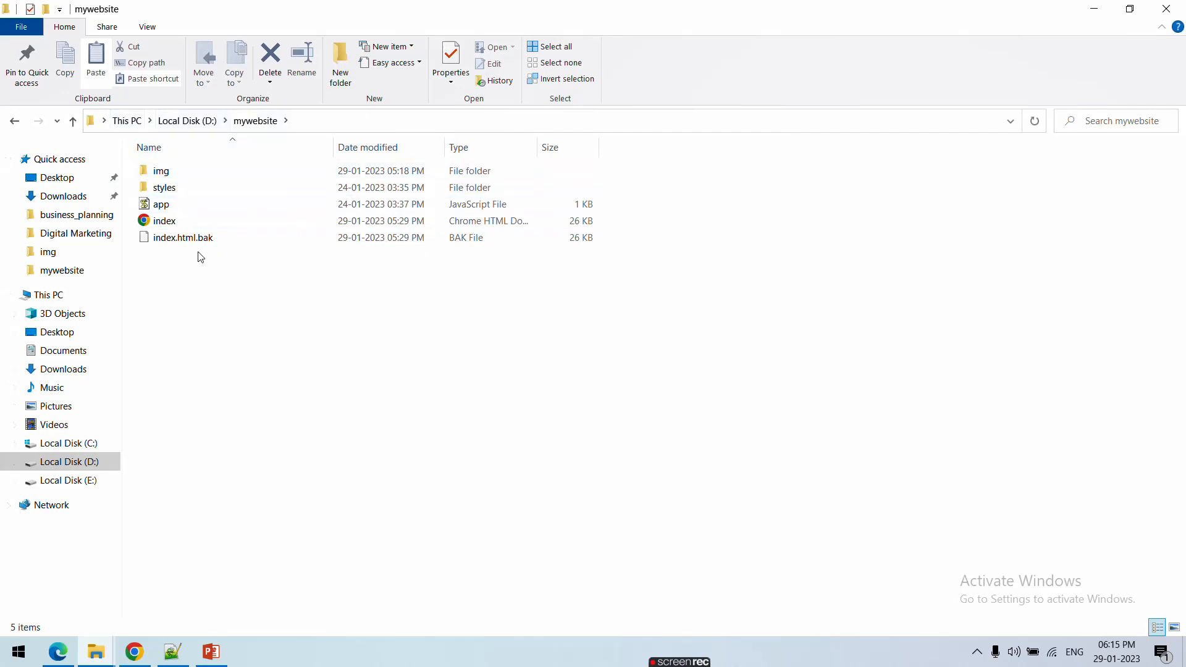
Look through the mywebsite folder, checking the index file and the contents of the styles and img folders.
{"action": "left_click", "coordinate": [186, 222]}
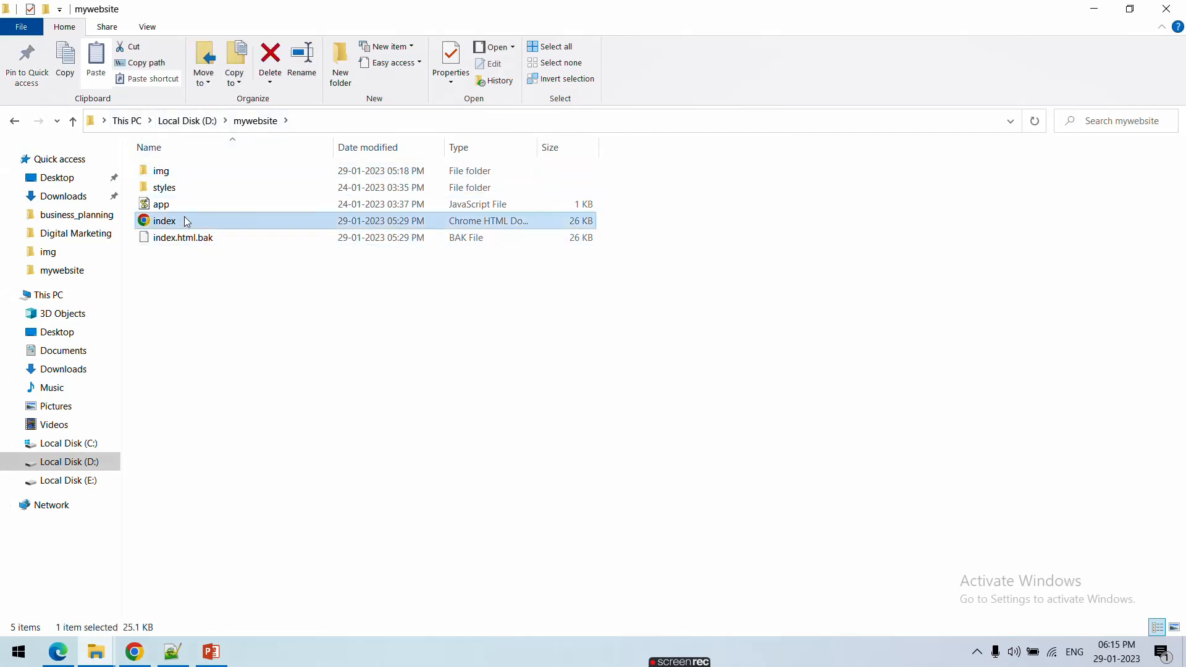
{"action": "right_click", "coordinate": [189, 220]}
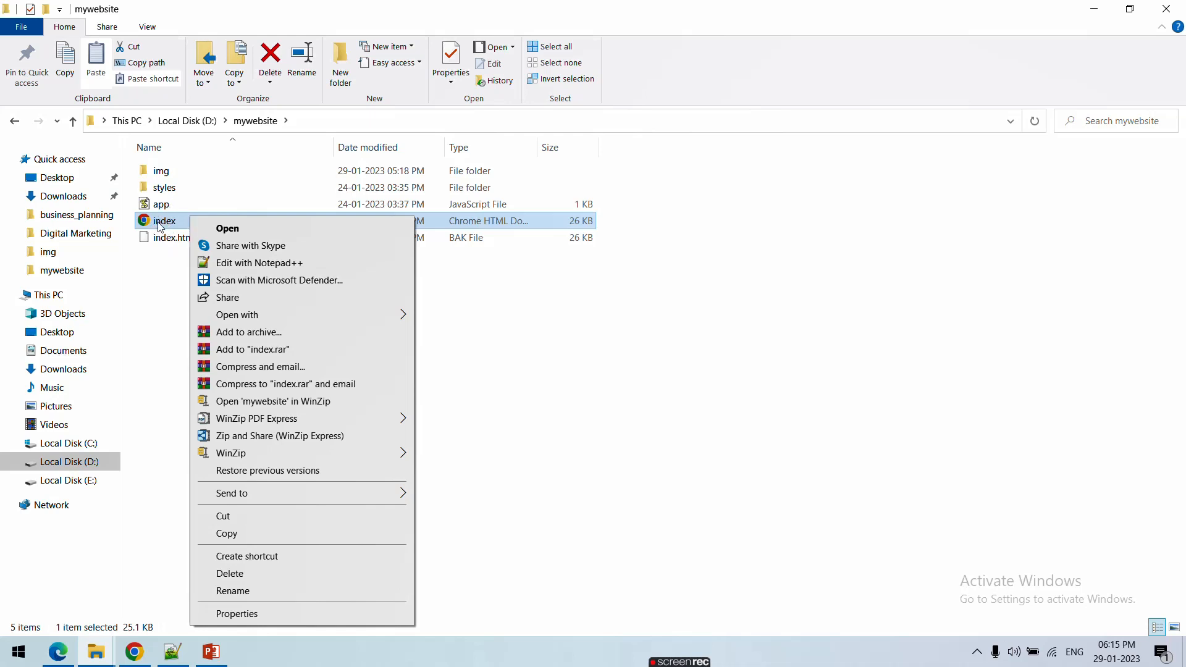
{"action": "double_click", "coordinate": [174, 186]}
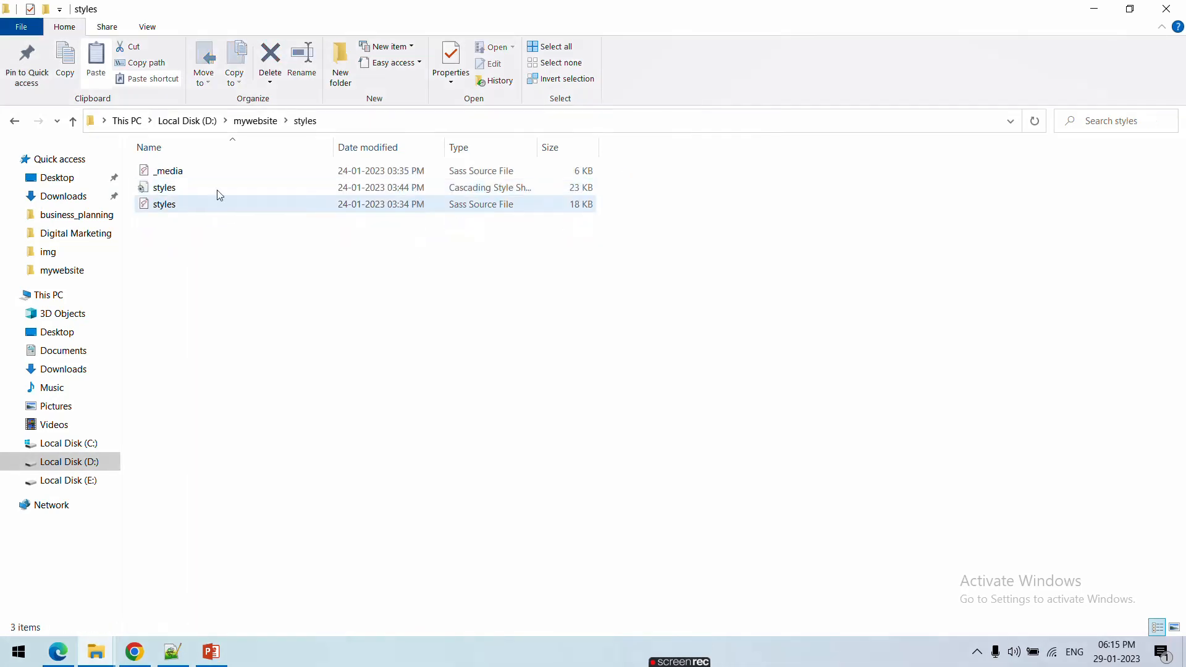
{"action": "left_click", "coordinate": [259, 126]}
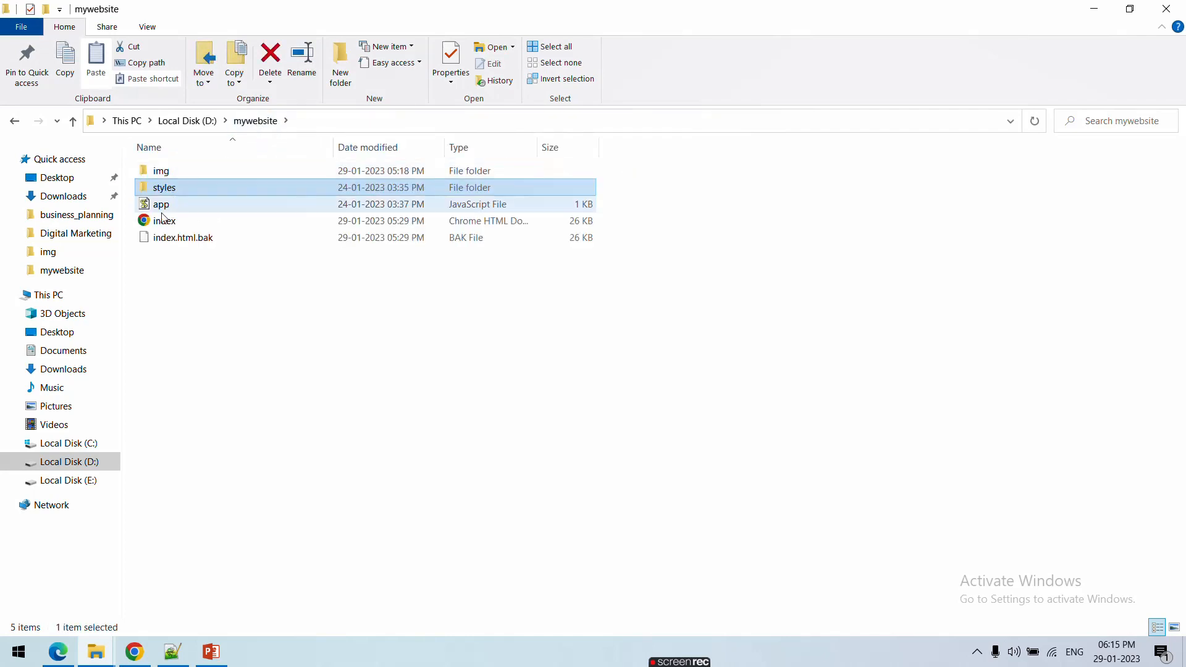
{"action": "left_click", "coordinate": [174, 174]}
{"action": "double_click", "coordinate": [174, 172]}
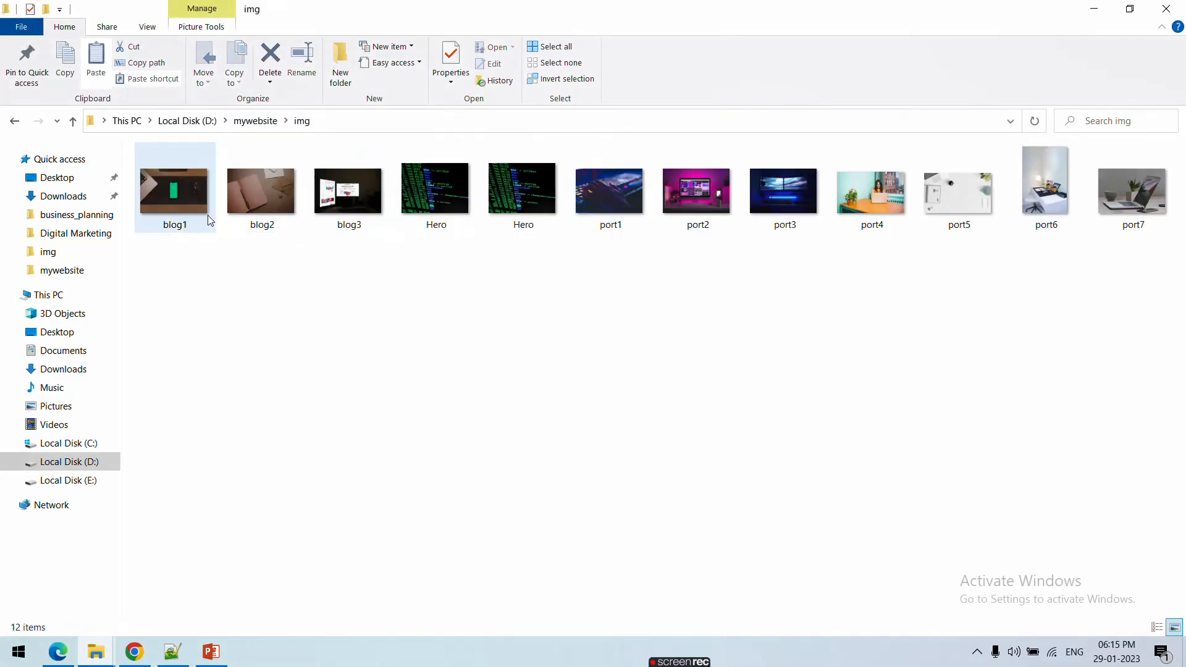
{"action": "left_click", "coordinate": [250, 123]}
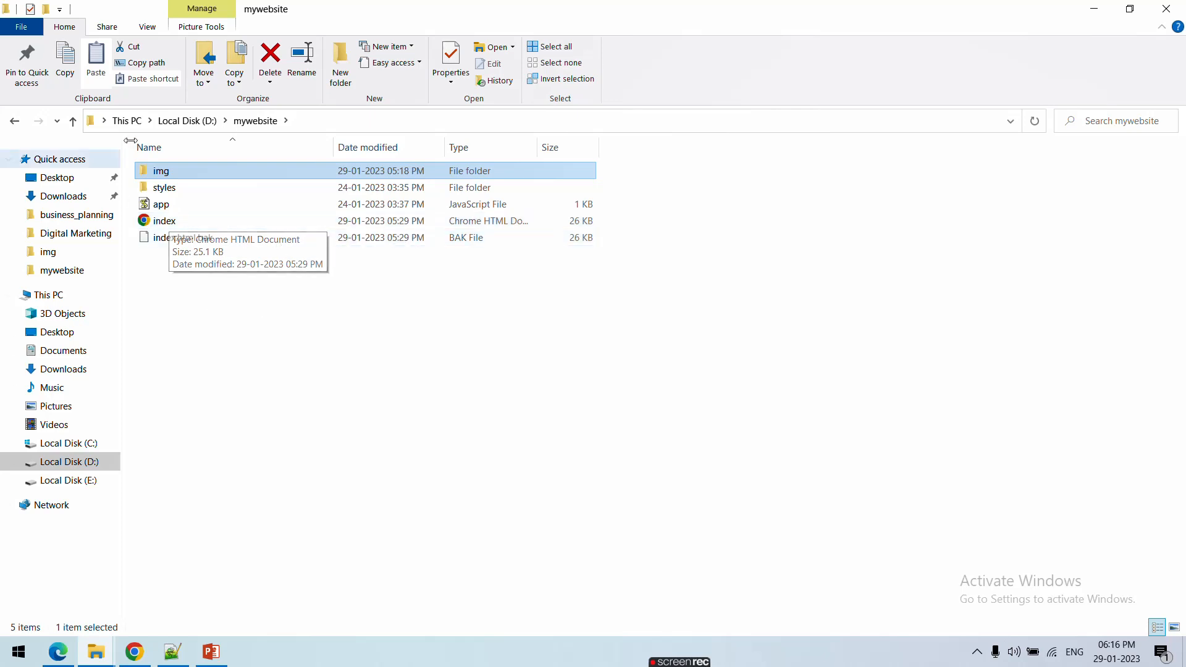
Preview the local index page in Chrome, visiting its About, Portfolio, Blogs and Contact sections and toggling the colour theme.
{"action": "double_click", "coordinate": [189, 225]}
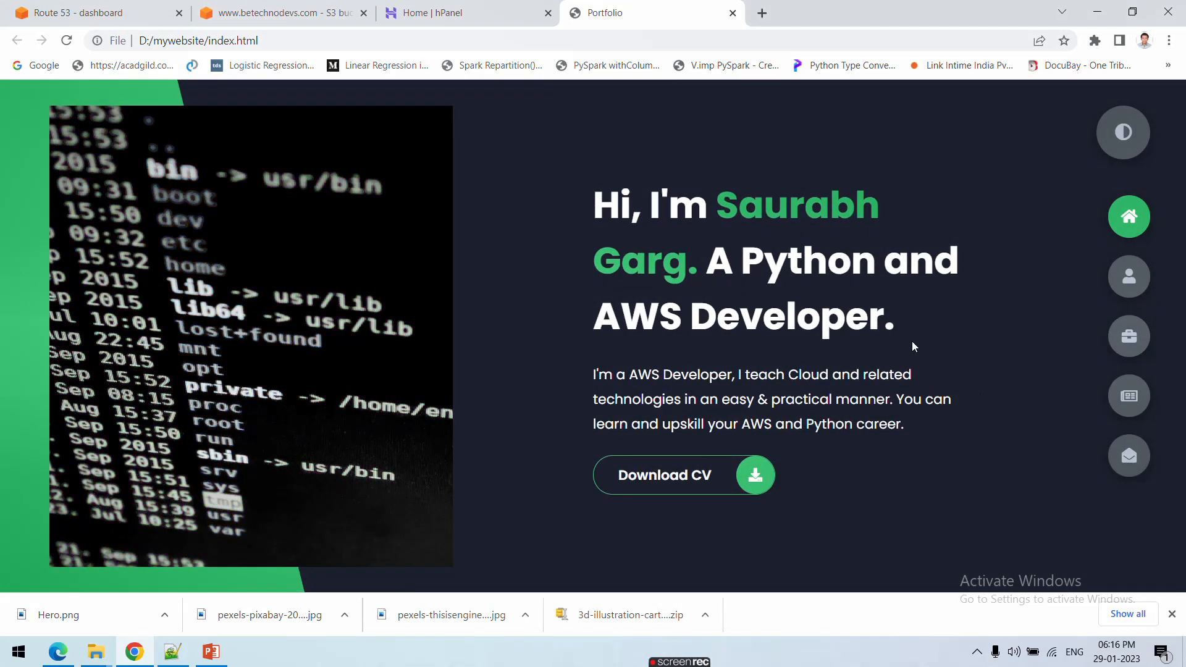
{"action": "left_click", "coordinate": [1131, 281]}
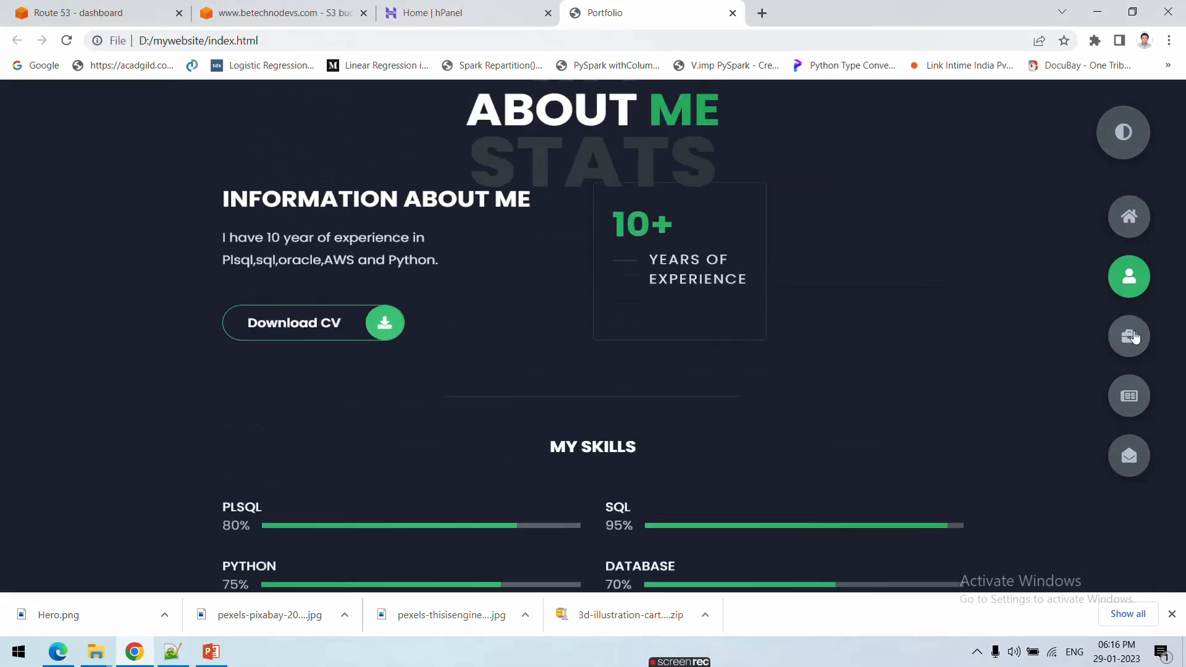
{"action": "left_click", "coordinate": [1129, 336]}
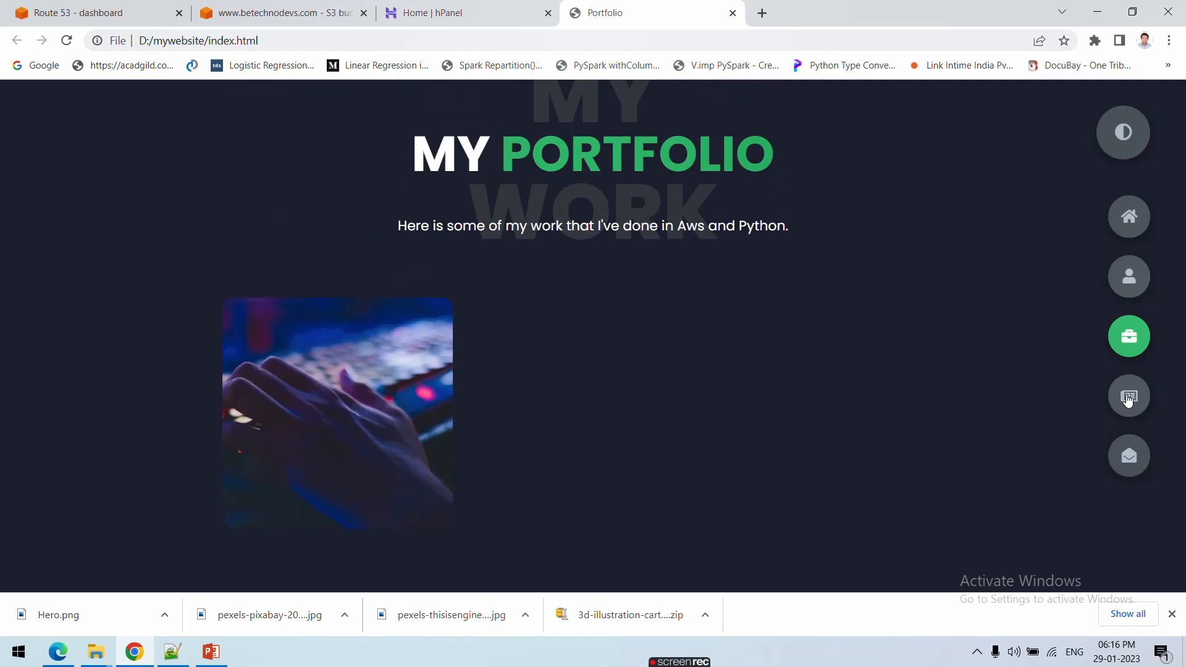
{"action": "left_click", "coordinate": [1128, 398]}
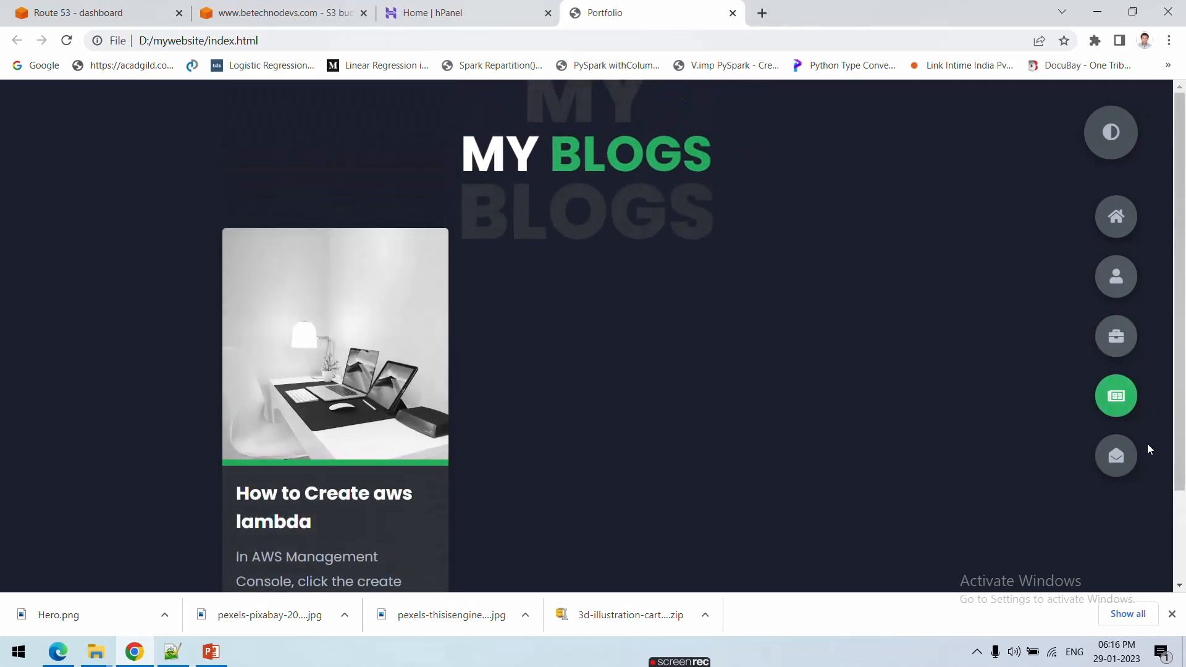
{"action": "left_click", "coordinate": [1117, 218]}
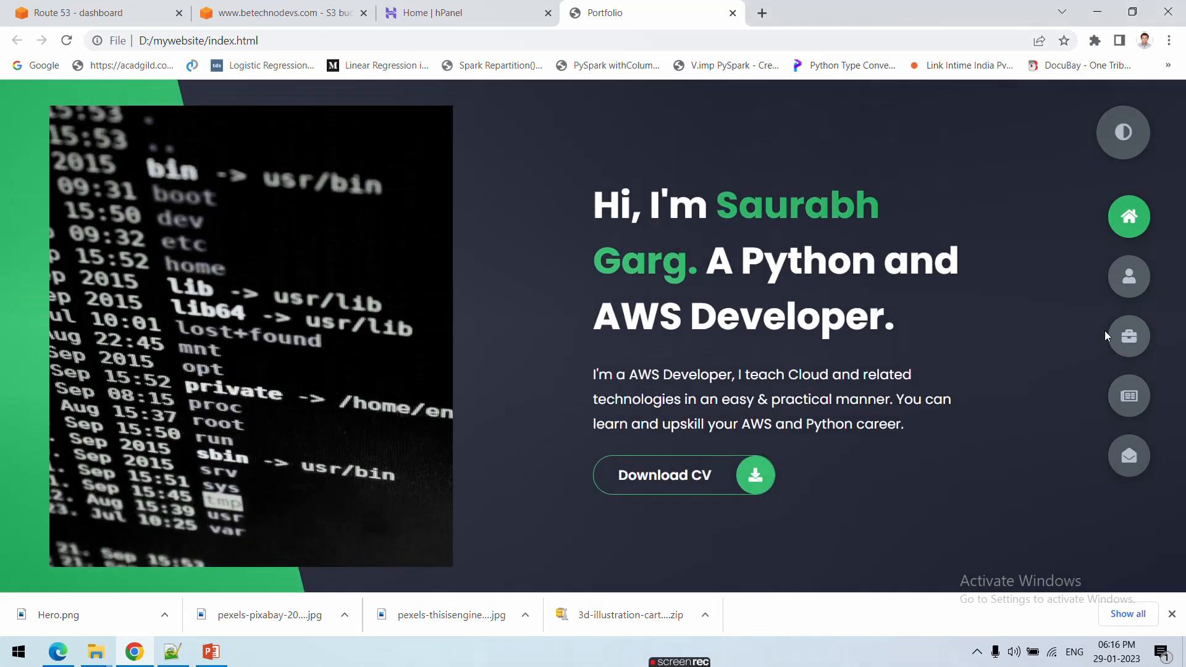
{"action": "left_click", "coordinate": [1130, 276]}
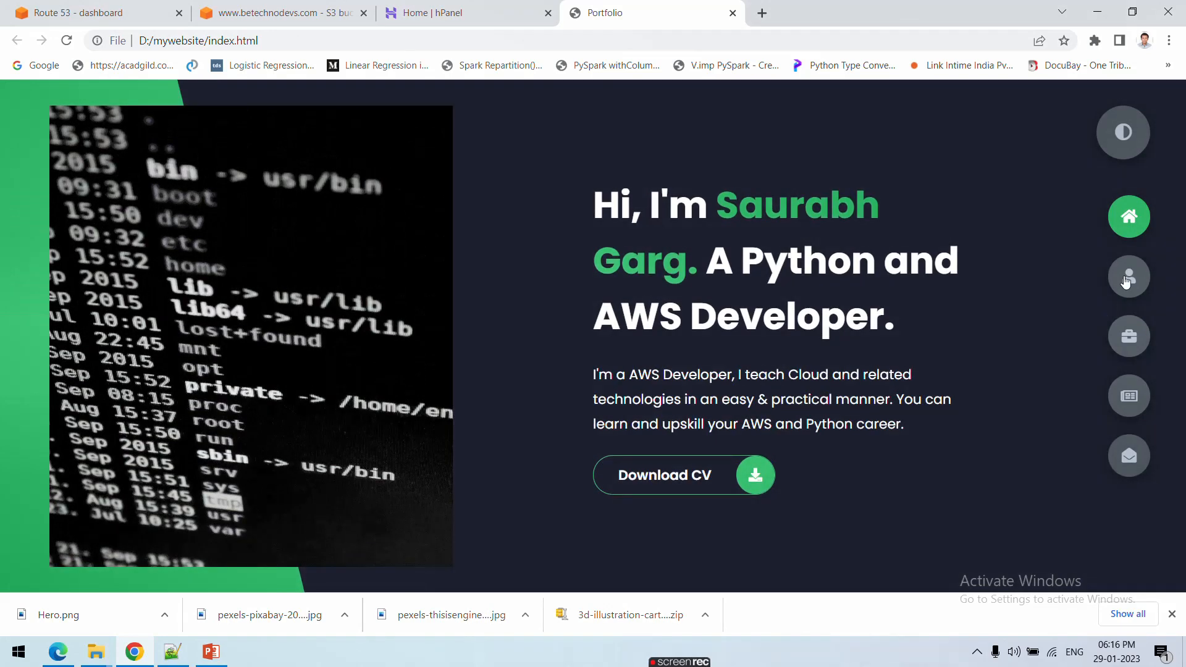
{"action": "left_click", "coordinate": [1116, 339]}
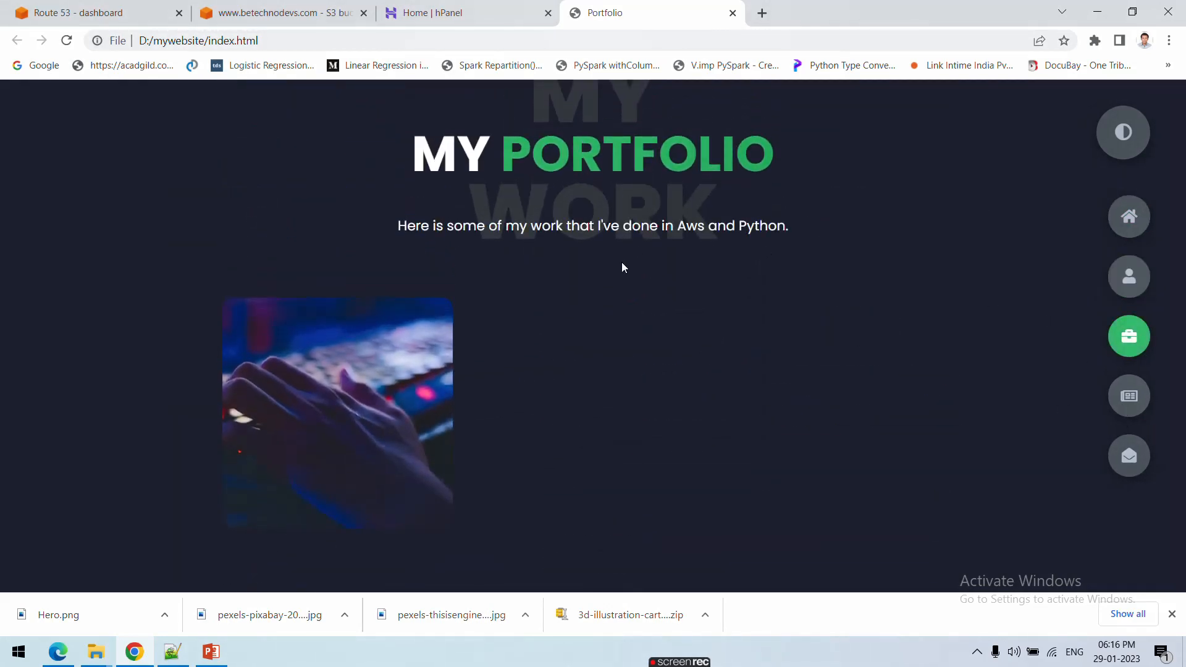
{"action": "left_click", "coordinate": [1128, 409]}
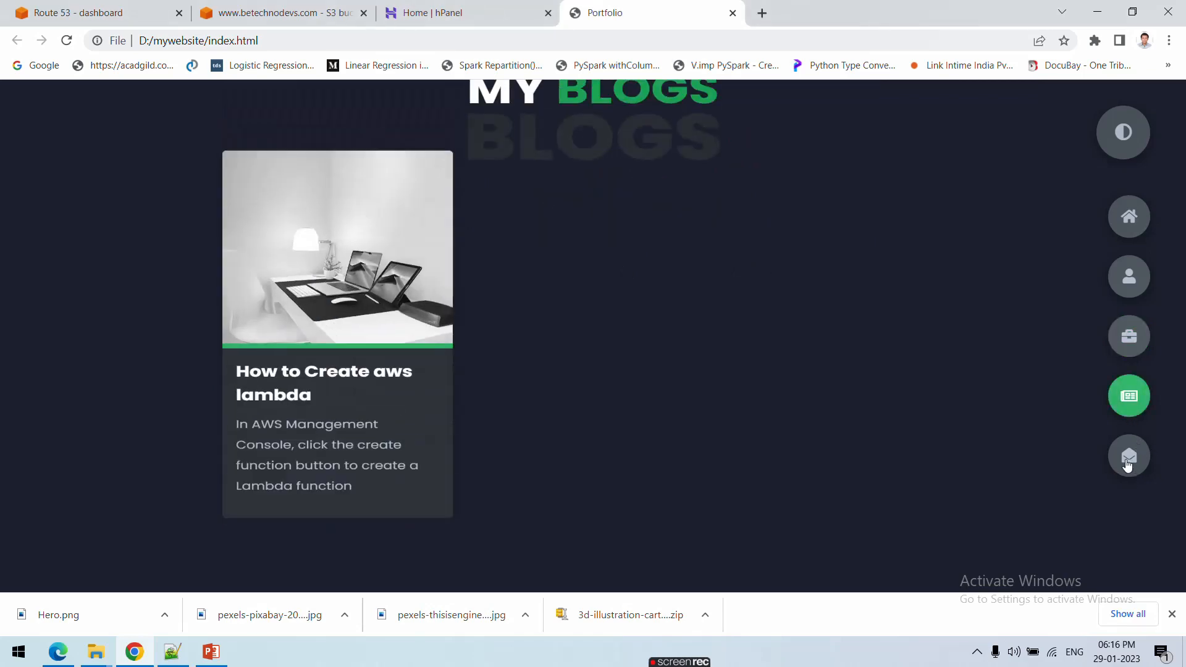
{"action": "left_click", "coordinate": [1131, 450]}
{"action": "left_click", "coordinate": [1116, 132]}
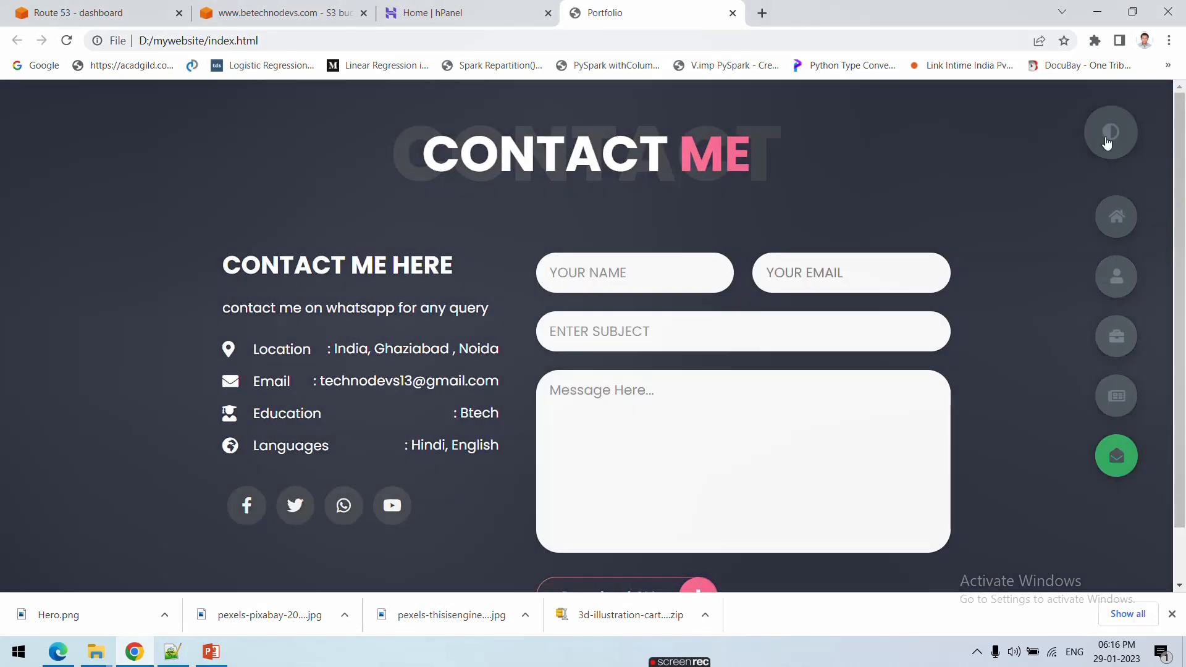
{"action": "left_click", "coordinate": [1119, 235]}
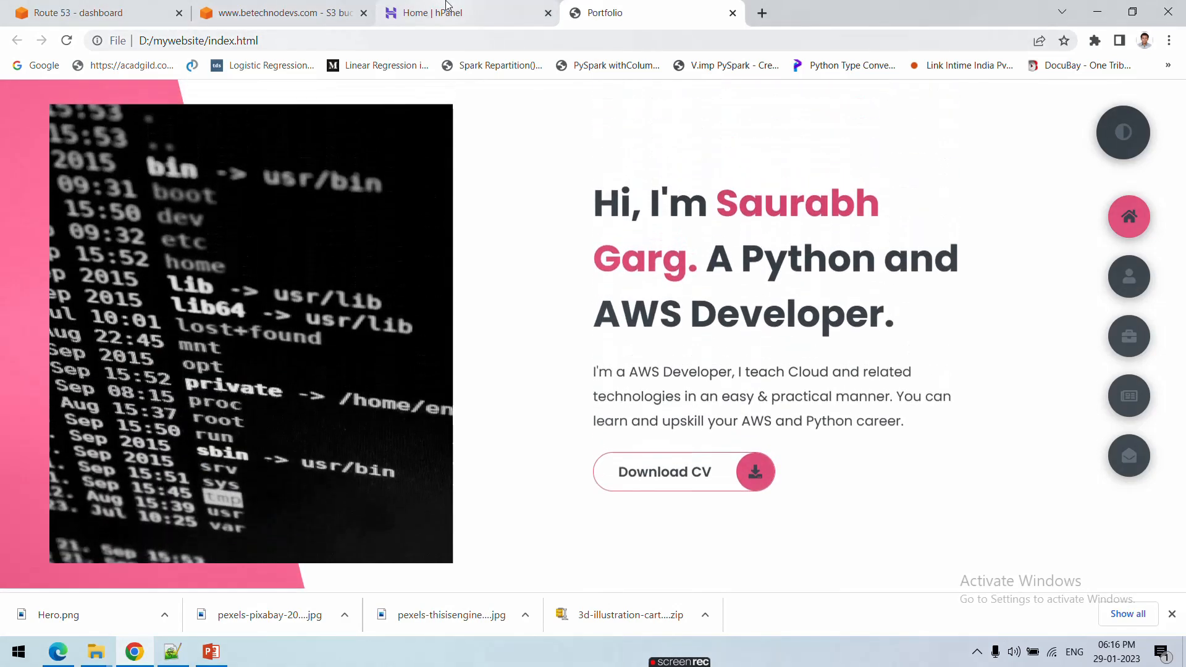
{"action": "left_click", "coordinate": [444, 10]}
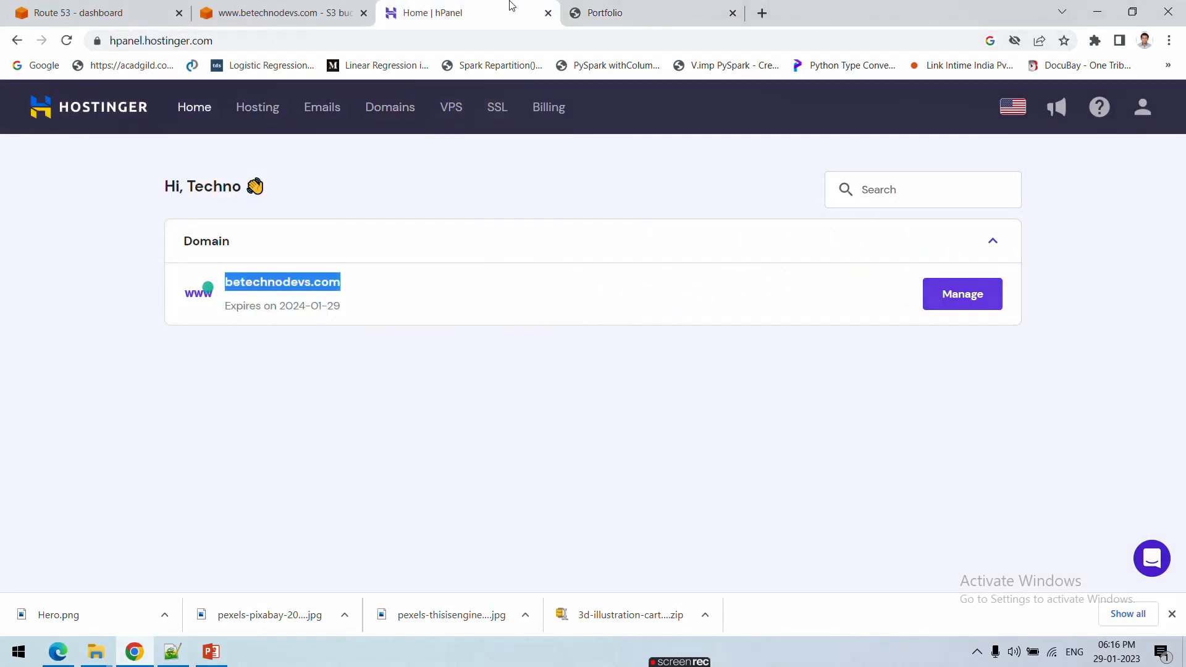
{"action": "left_click", "coordinate": [96, 651]}
{"action": "left_click", "coordinate": [272, 13]}
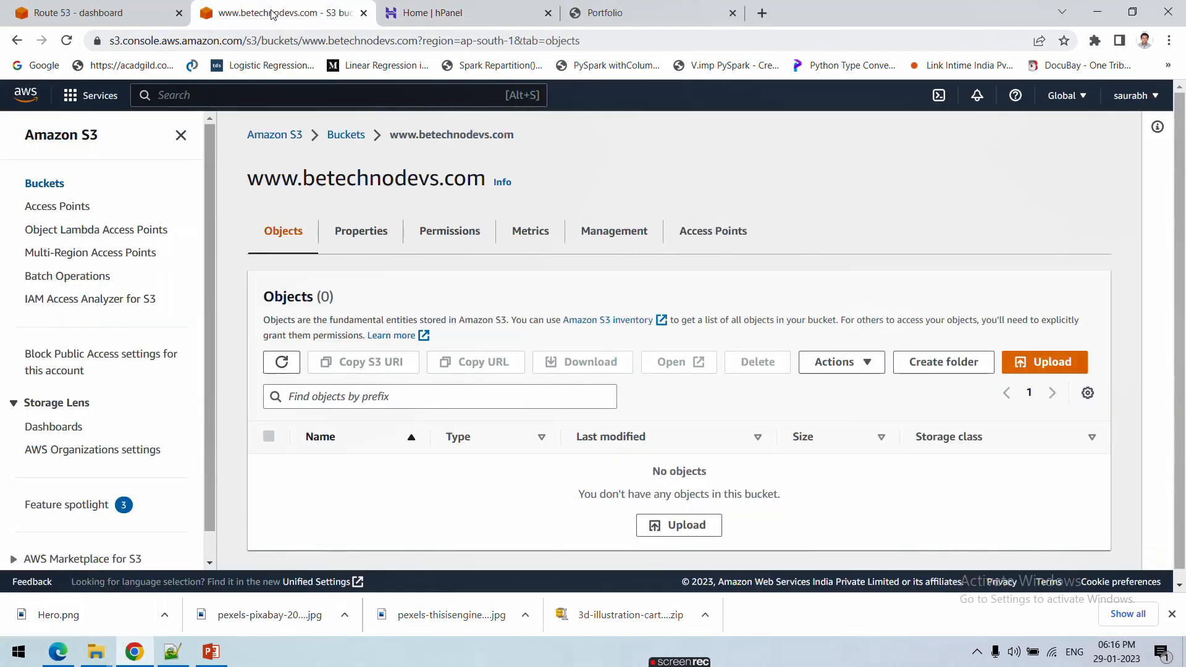
{"action": "left_click", "coordinate": [687, 527]}
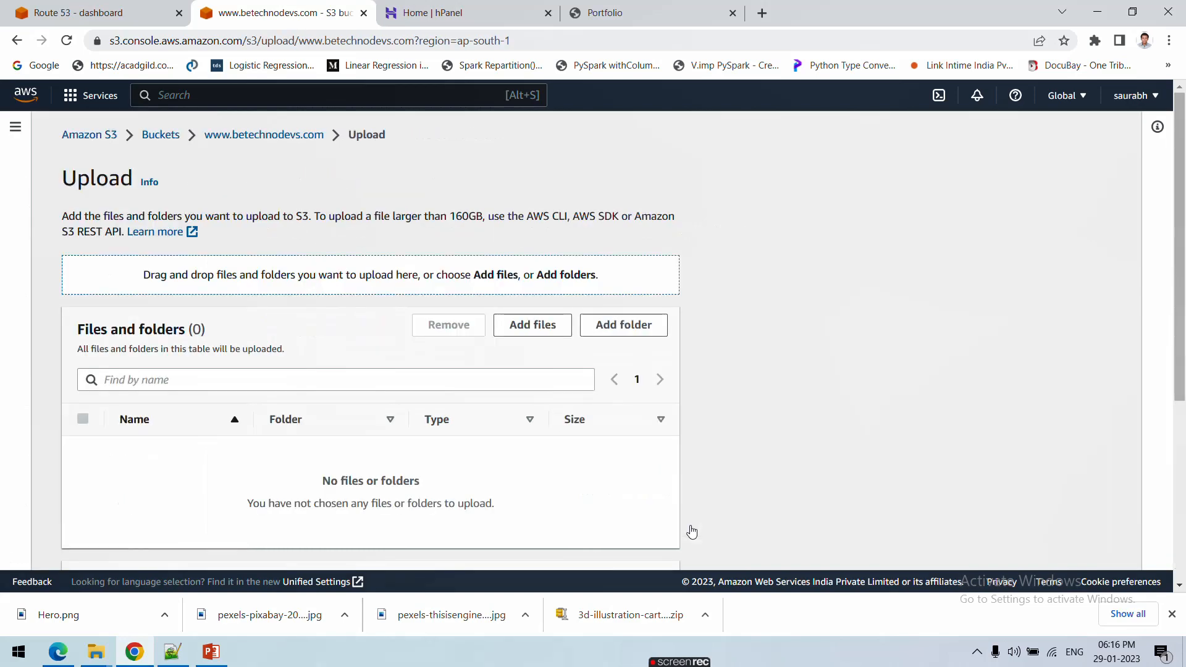
{"action": "left_click", "coordinate": [532, 332]}
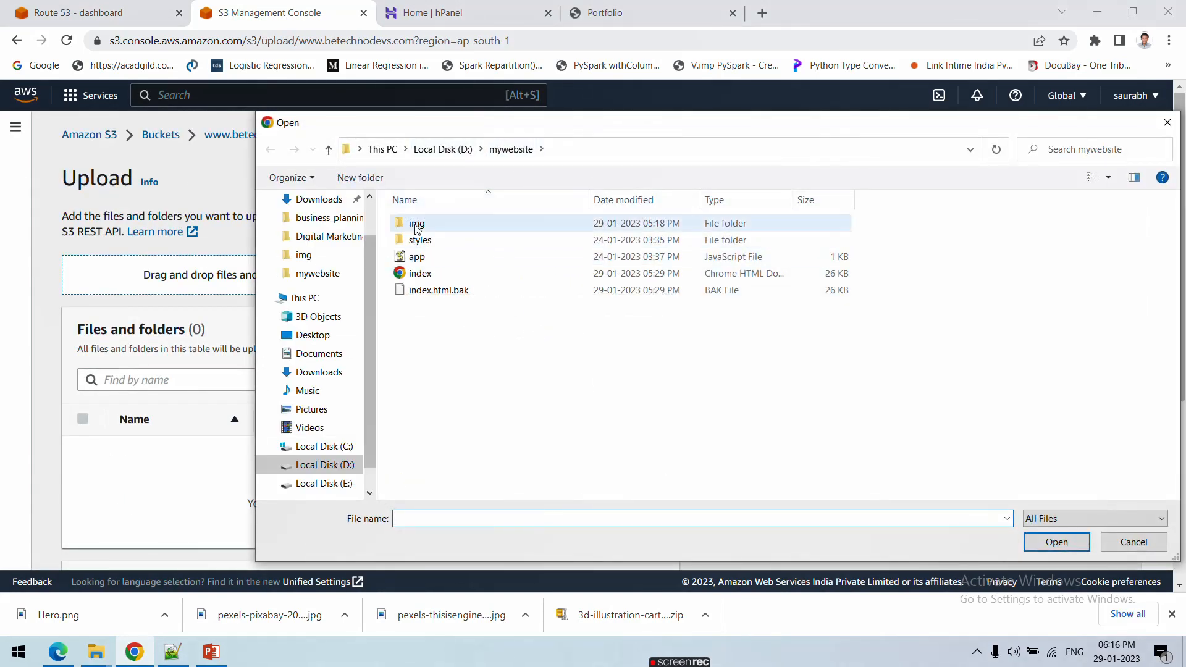
{"action": "left_click", "coordinate": [418, 257]}
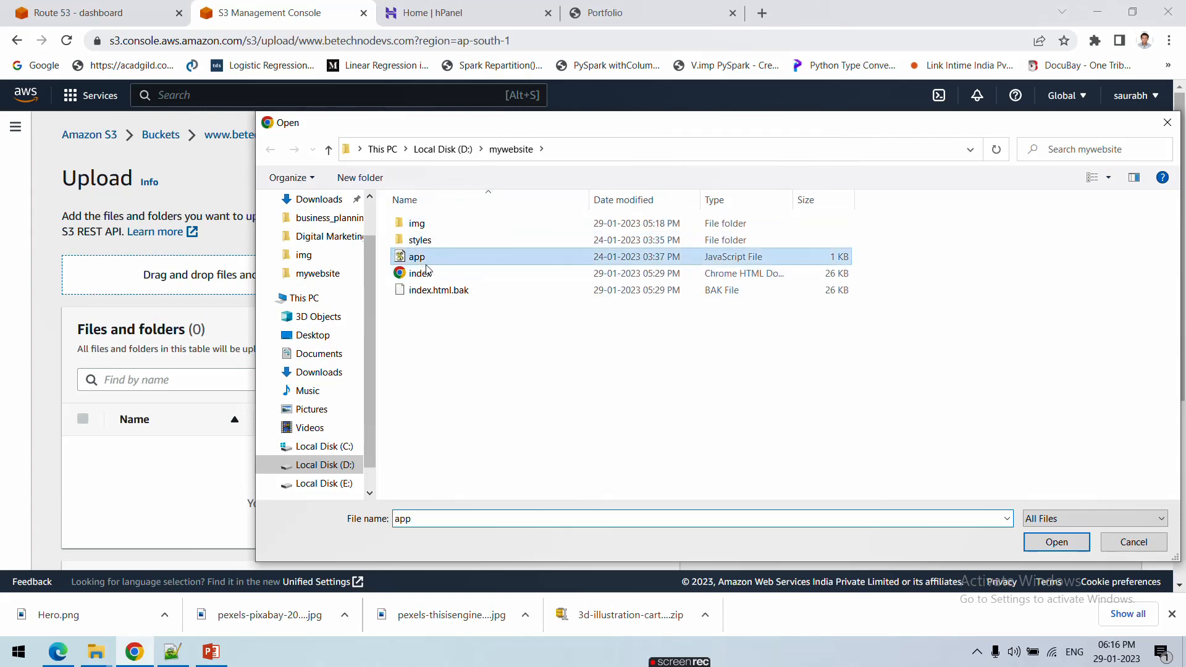
{"action": "left_click", "coordinate": [470, 278], "text": "ctrl"}
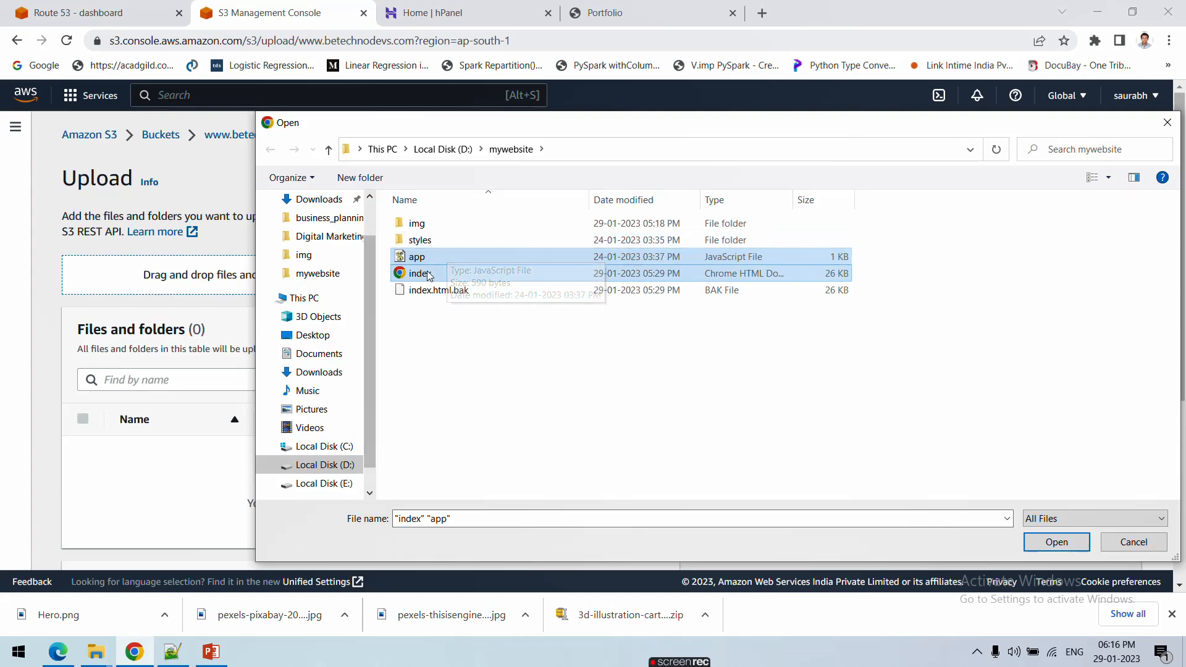
{"action": "left_click", "coordinate": [1047, 550]}
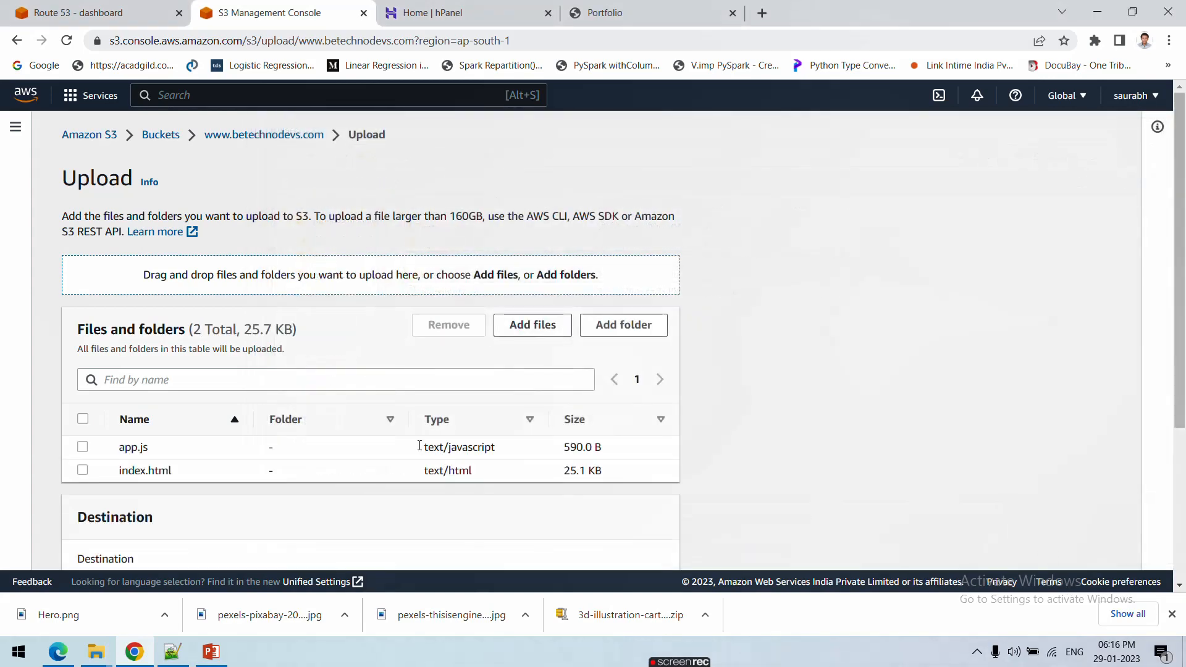
Upload app.js and index.html to the bucket and return to its object list.
{"action": "scroll", "coordinate": [455, 476], "scroll_direction": "down", "scroll_amount": 4}
{"action": "left_click", "coordinate": [646, 546]}
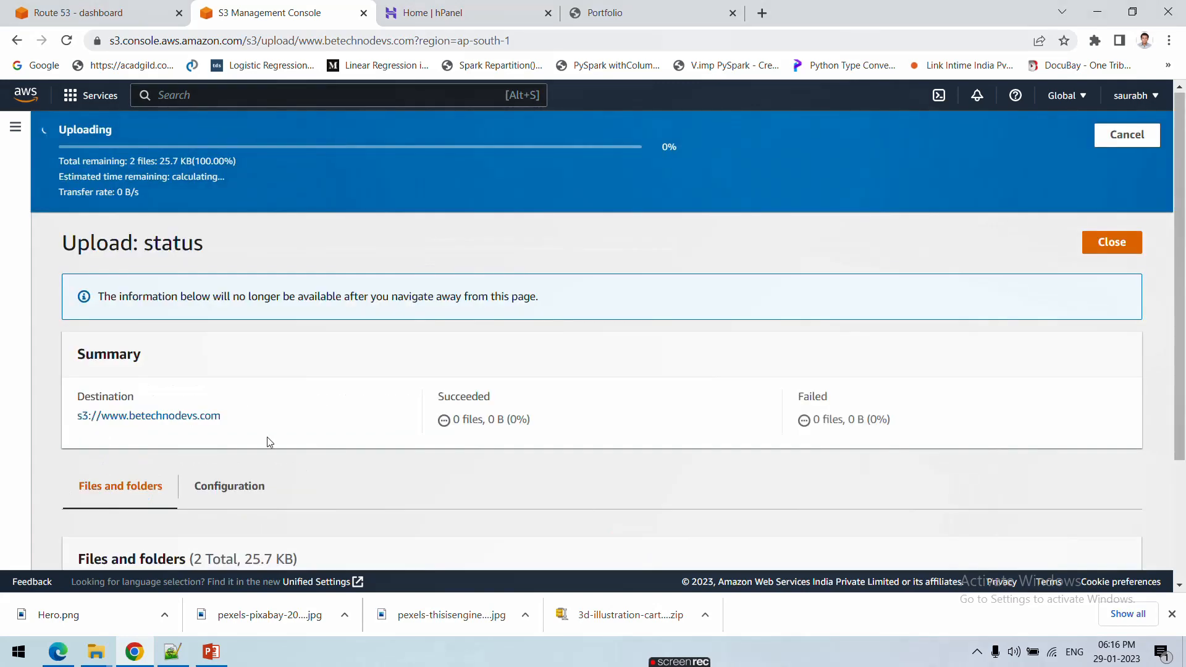
{"action": "scroll", "coordinate": [224, 403], "scroll_direction": "down", "scroll_amount": 2}
{"action": "left_click", "coordinate": [188, 258]}
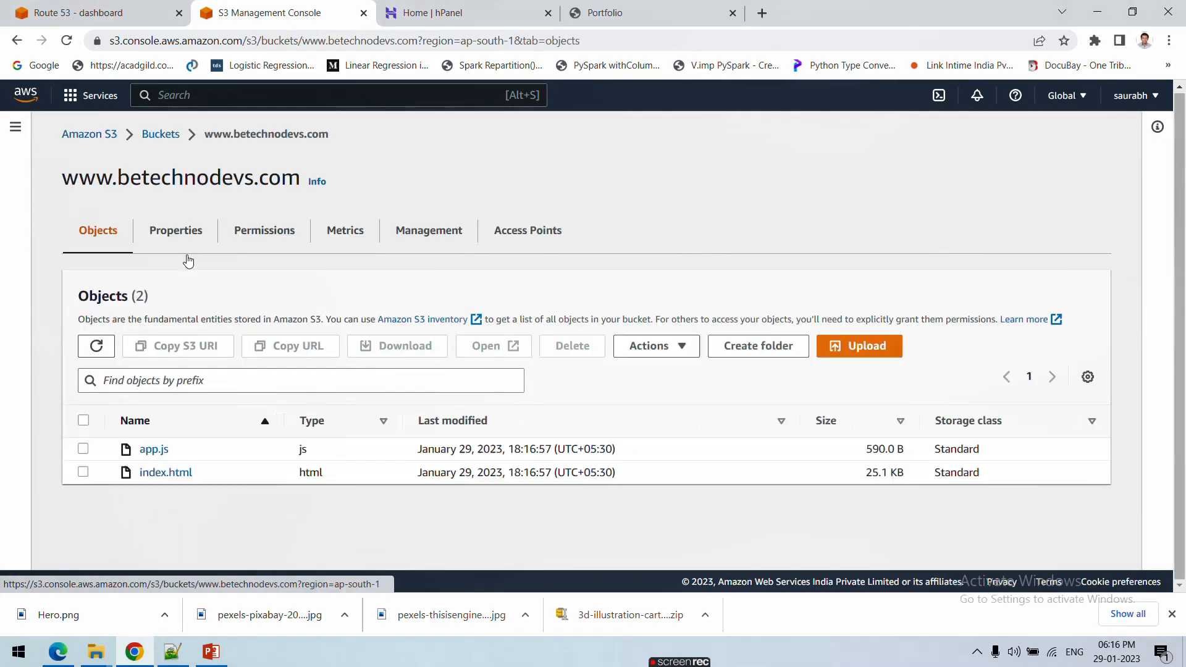
Start another upload to the bucket and add the img folder from mywebsite, allowing the browser to upload its files.
{"action": "left_click", "coordinate": [875, 354]}
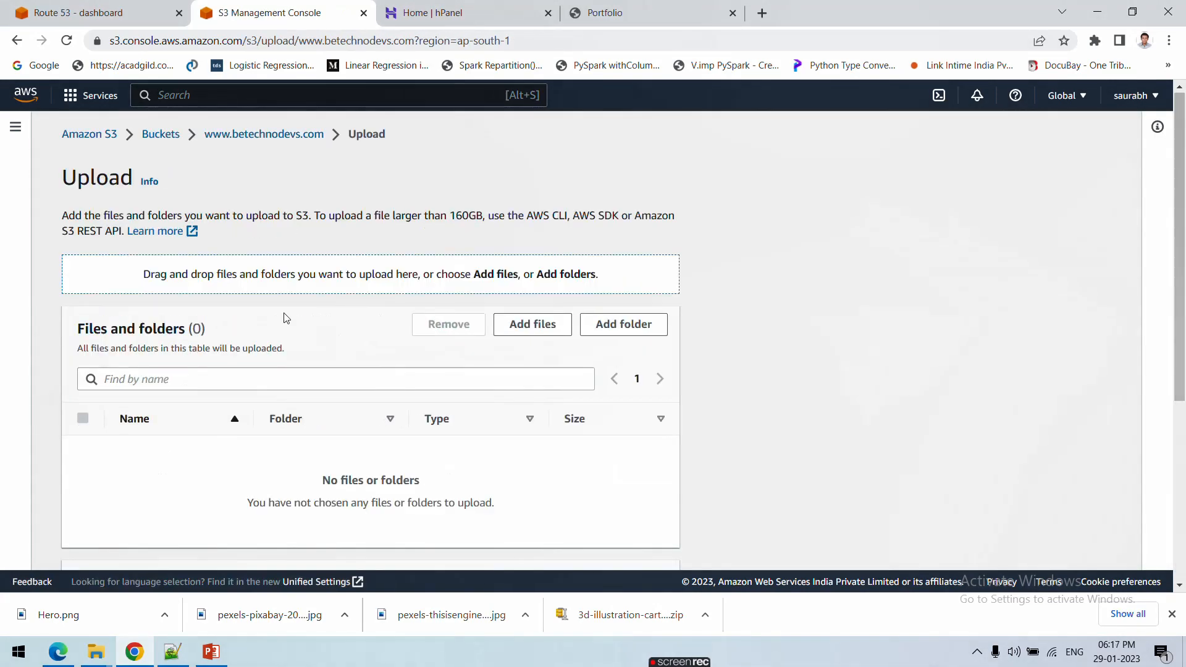
{"action": "left_click", "coordinate": [525, 323]}
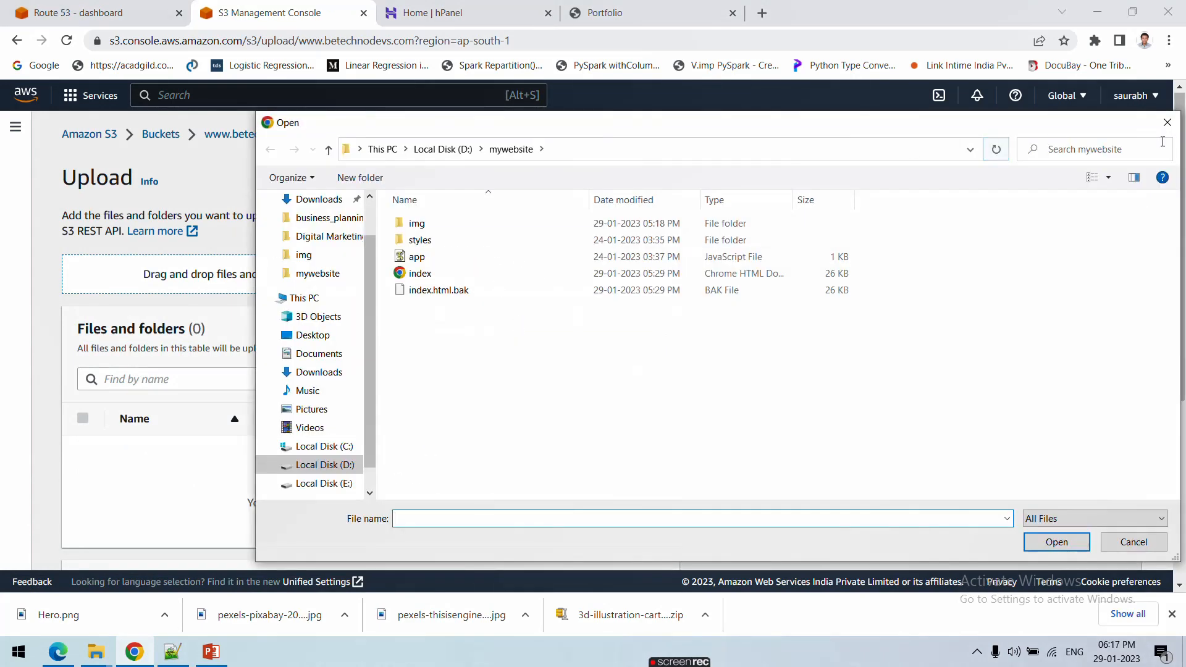
{"action": "left_click", "coordinate": [1168, 122]}
{"action": "left_click", "coordinate": [640, 329]}
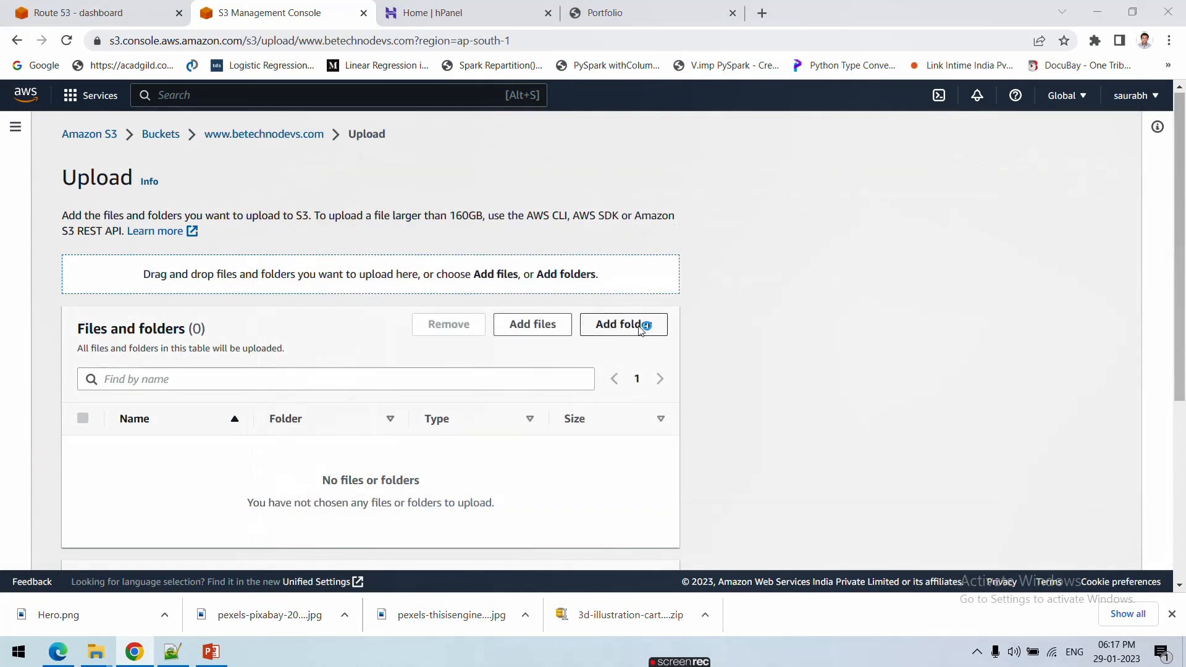
{"action": "left_click", "coordinate": [434, 227]}
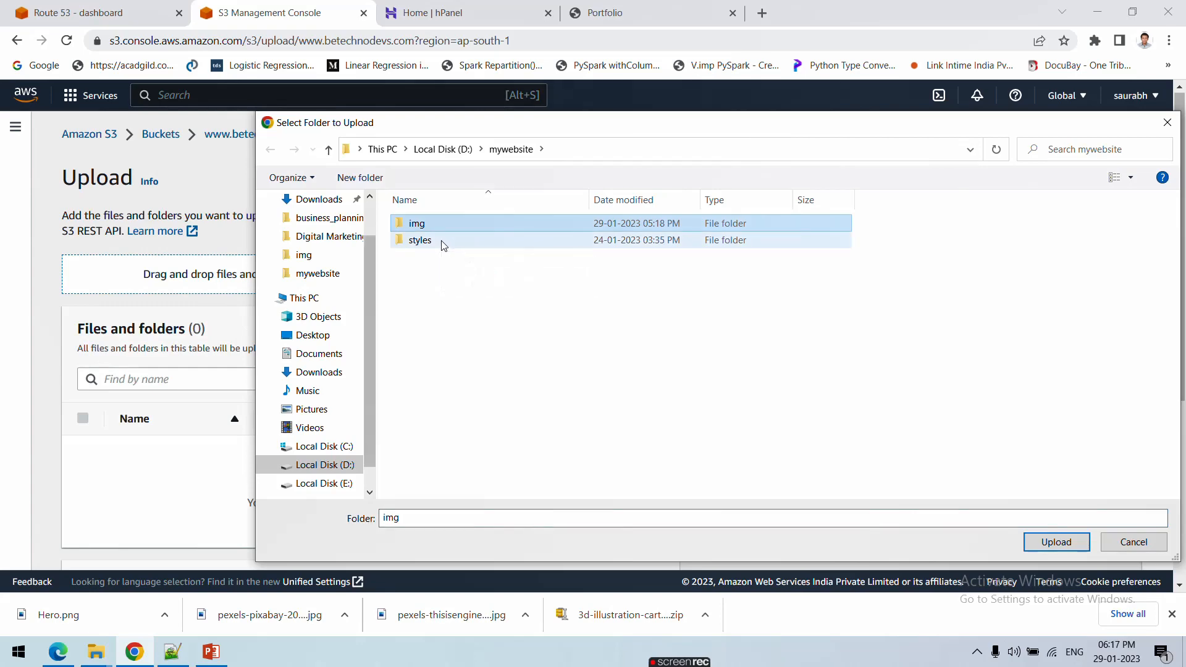
{"action": "left_click", "coordinate": [444, 244]}
{"action": "left_click", "coordinate": [441, 225]}
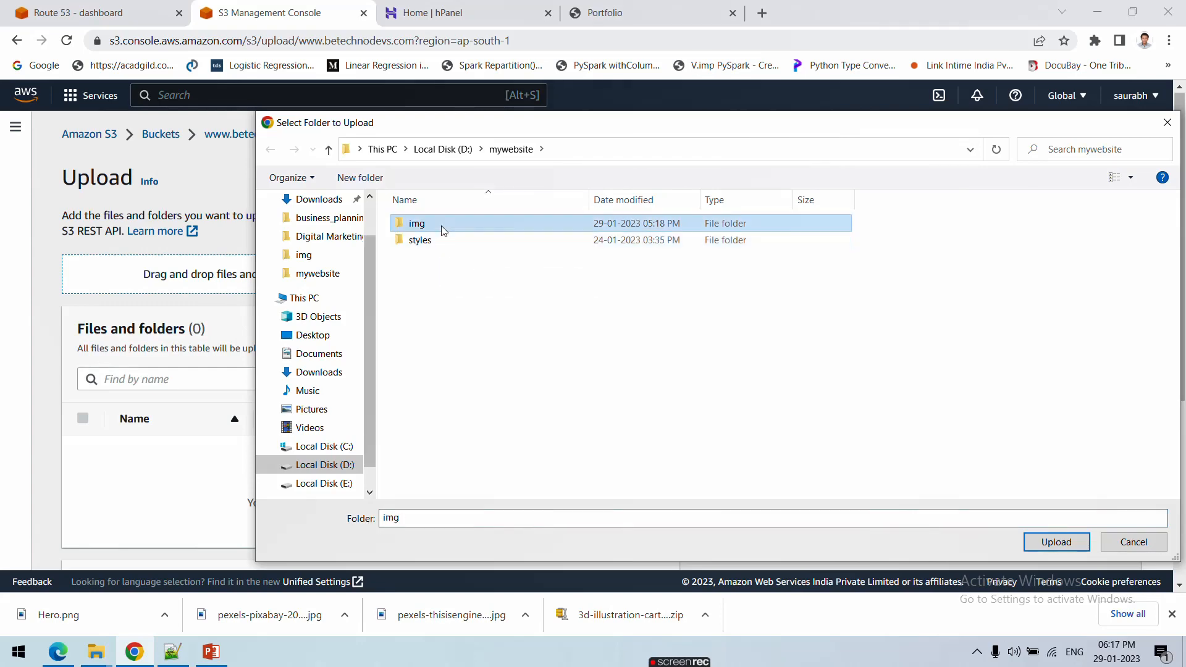
{"action": "left_click", "coordinate": [1057, 542]}
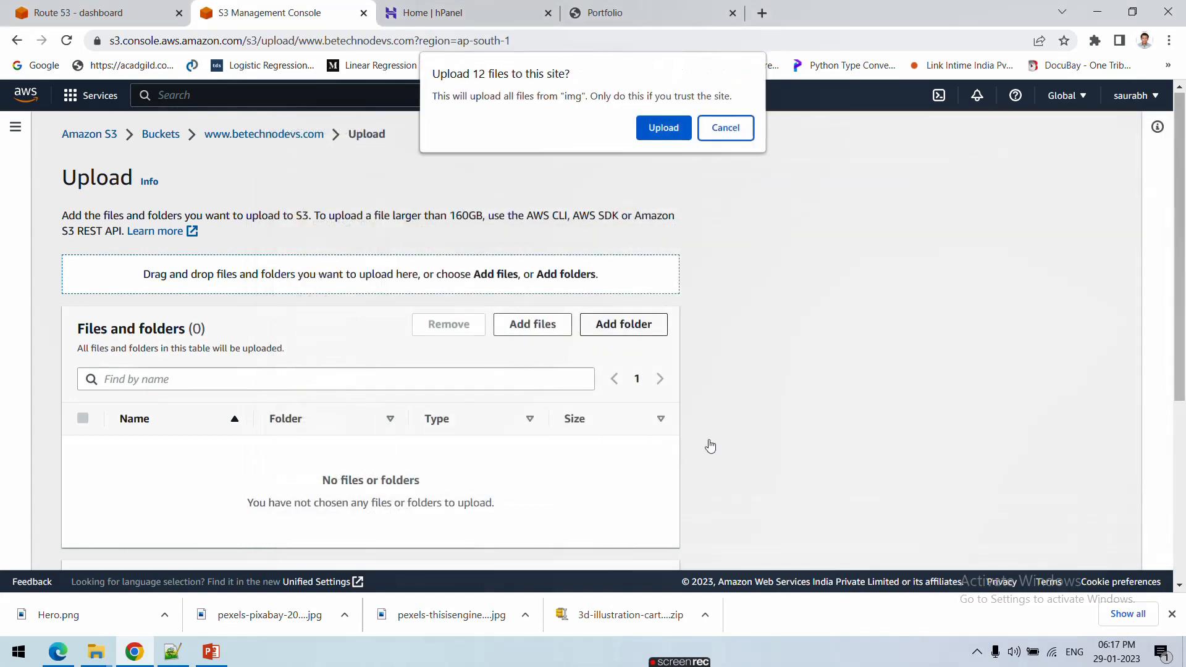
{"action": "left_click", "coordinate": [662, 128]}
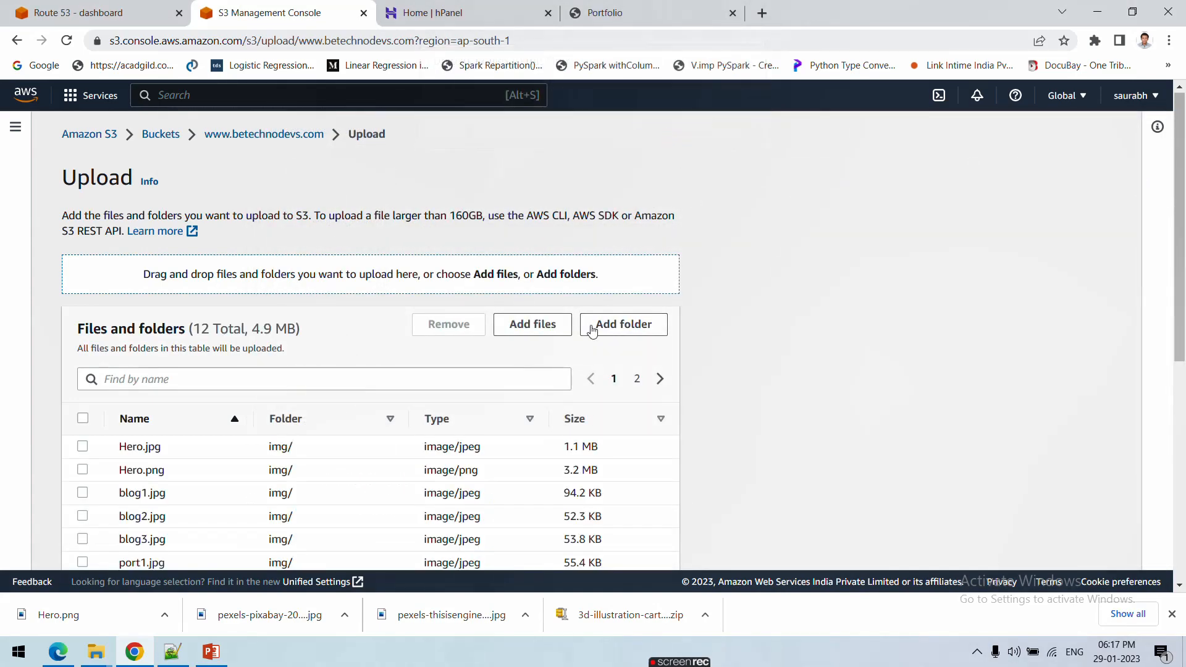
Upload the img folder to the bucket and return to its object list.
{"action": "scroll", "coordinate": [622, 520], "scroll_direction": "down", "scroll_amount": 6}
{"action": "left_click", "coordinate": [644, 543]}
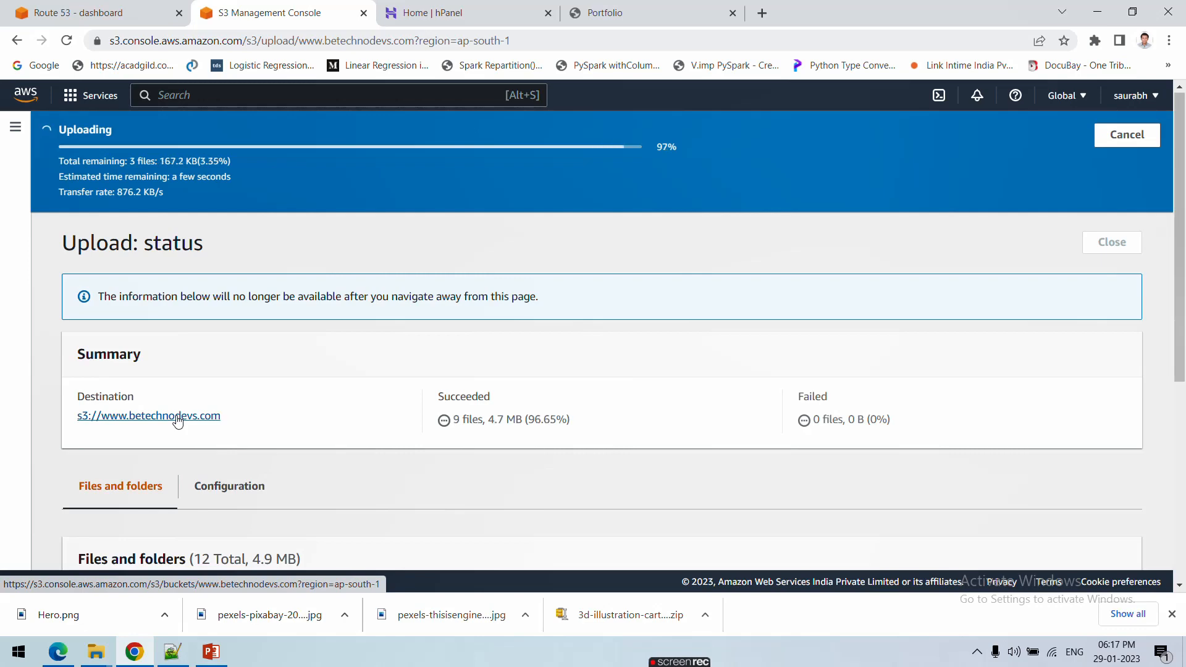
{"action": "left_click", "coordinate": [177, 374]}
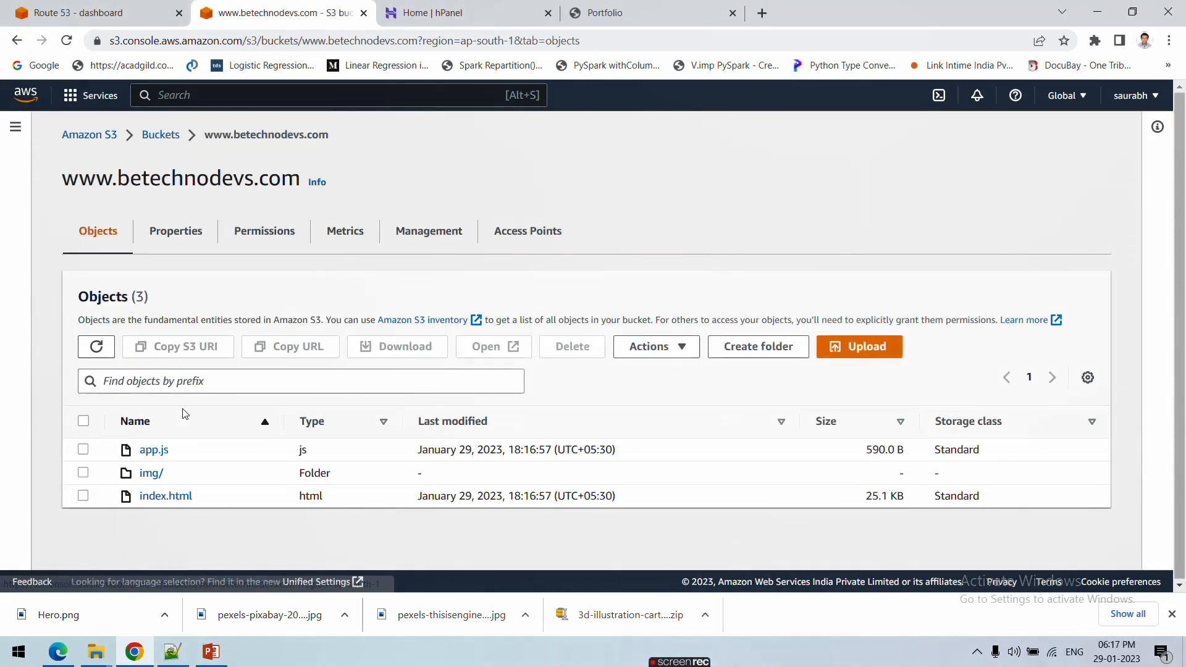
{"action": "left_click", "coordinate": [876, 350]}
{"action": "left_click", "coordinate": [549, 329]}
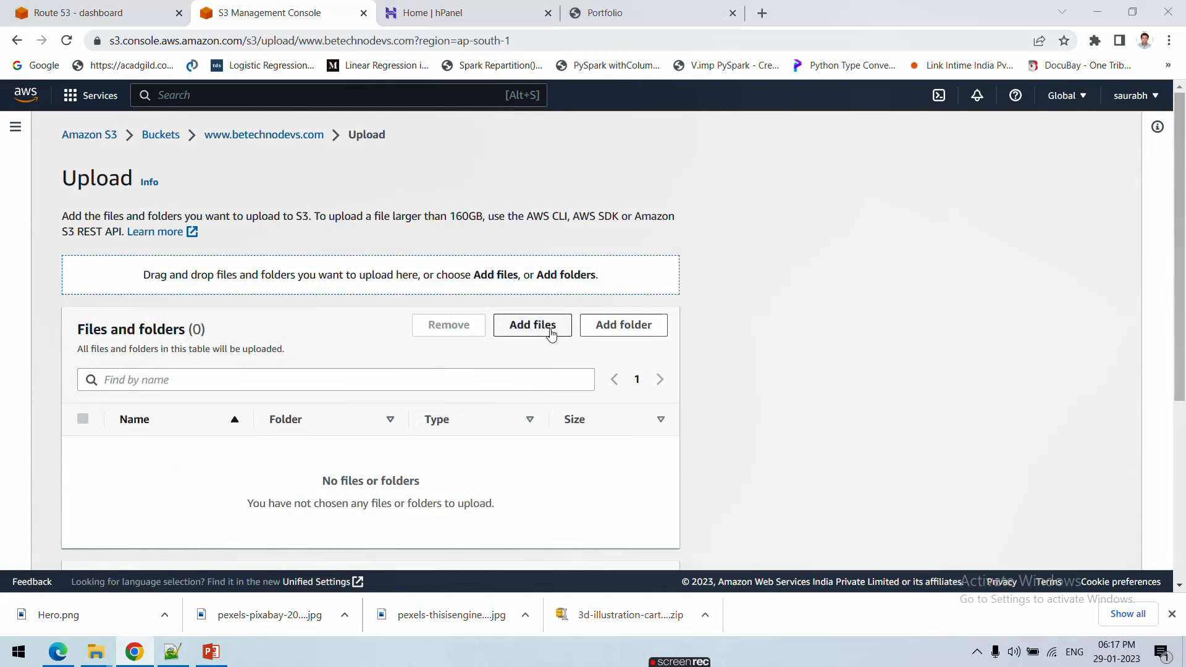
{"action": "left_click", "coordinate": [510, 150]}
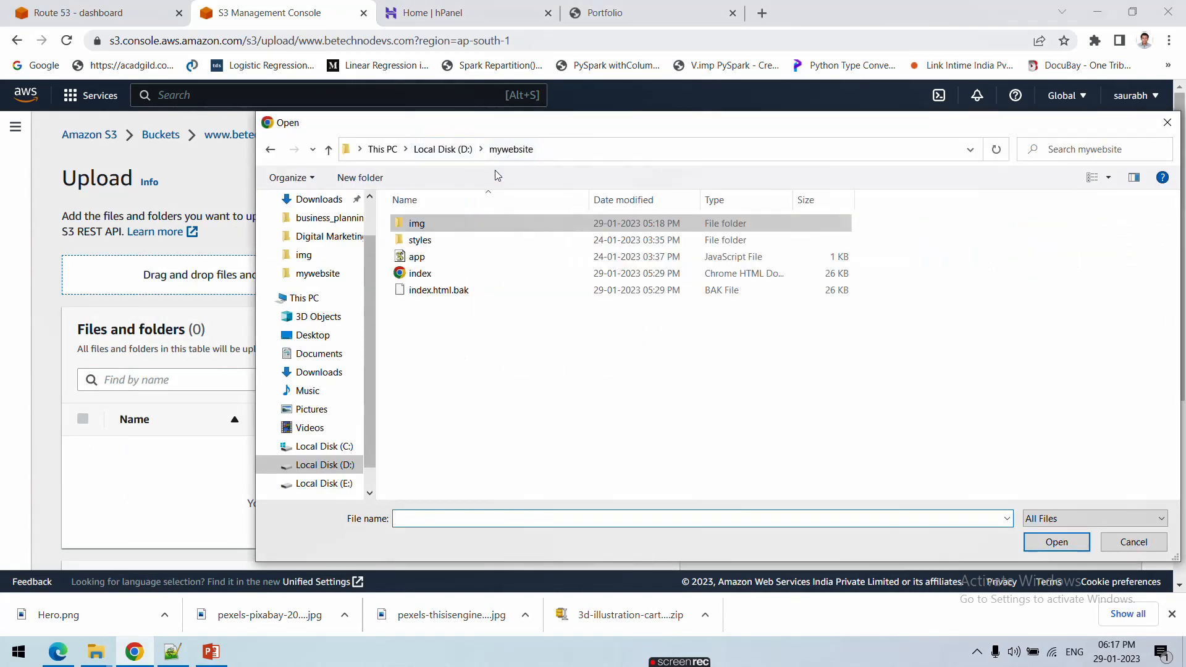
{"action": "left_click", "coordinate": [426, 240]}
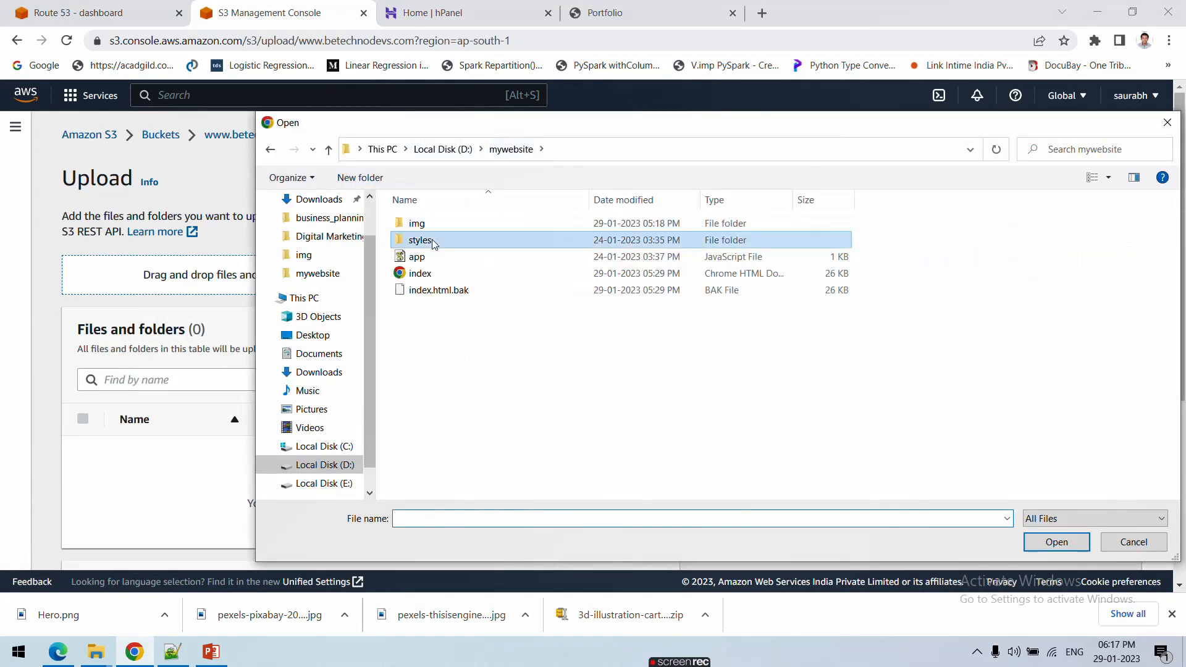
{"action": "left_click", "coordinate": [1048, 544]}
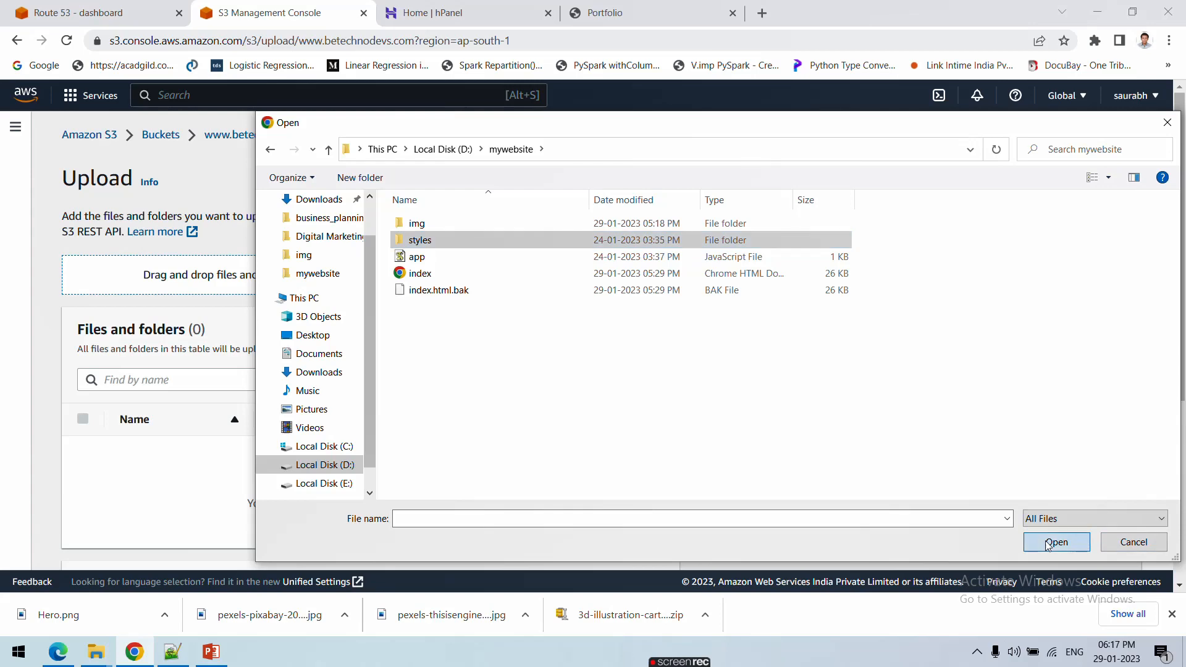
{"action": "left_click", "coordinate": [1168, 122]}
Add the styles folder from mywebsite to the upload, allowing the browser to upload its files.
{"action": "left_click", "coordinate": [622, 333]}
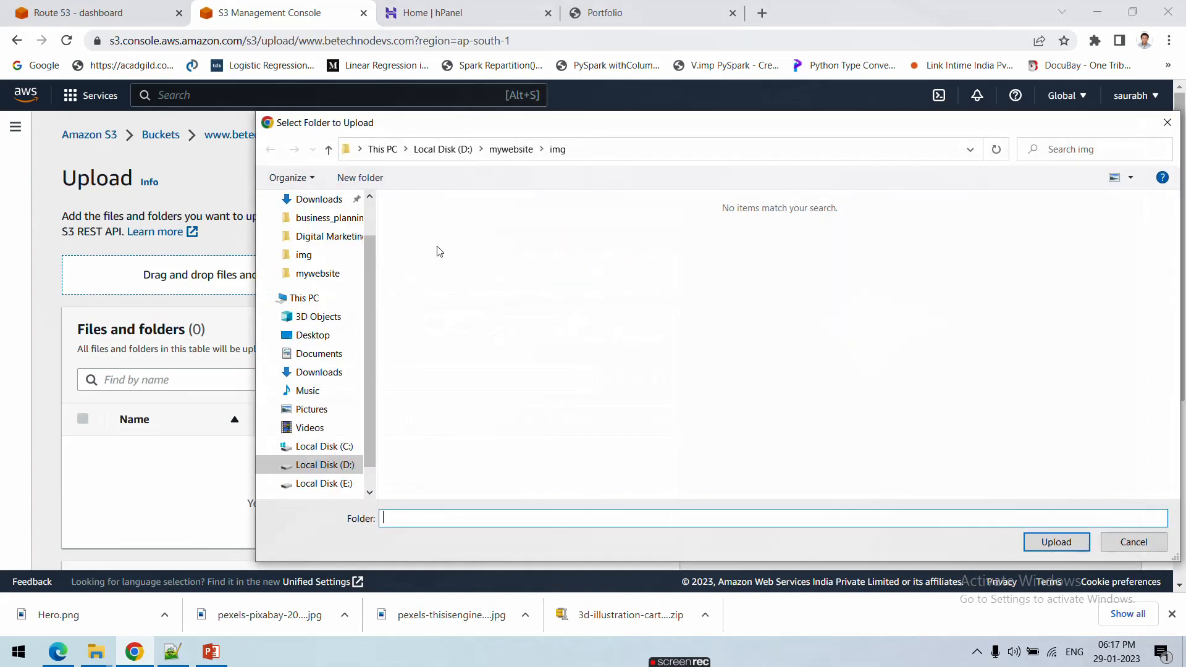
{"action": "left_click", "coordinate": [513, 150]}
{"action": "left_click", "coordinate": [463, 242]}
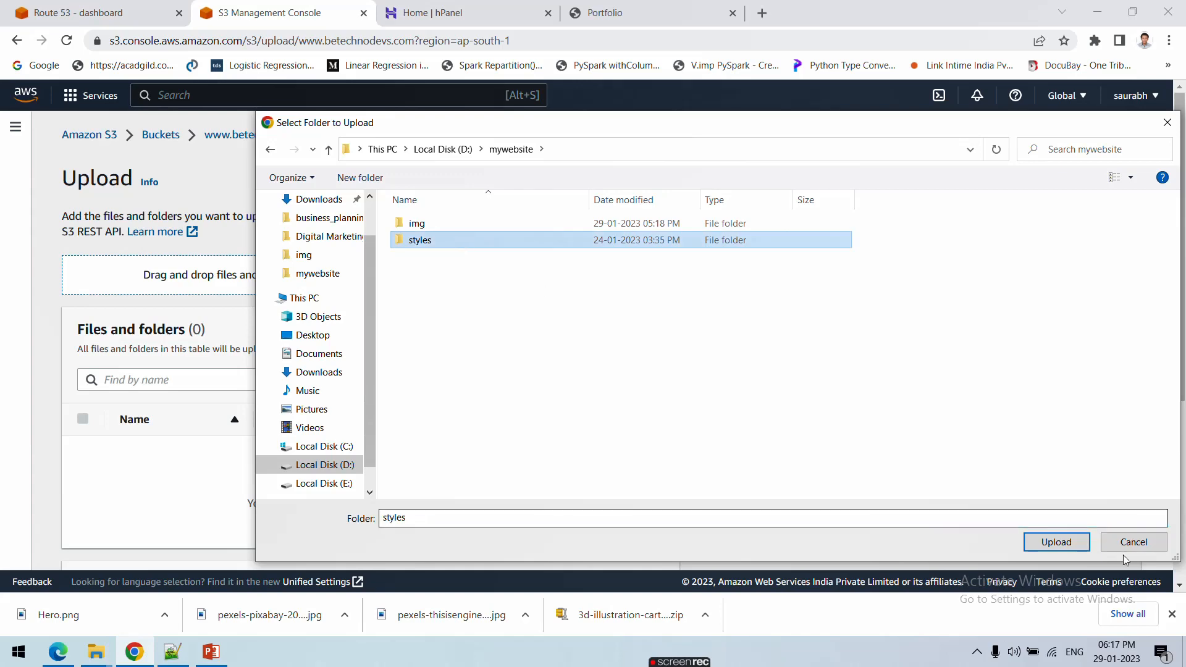
{"action": "left_click", "coordinate": [1056, 543]}
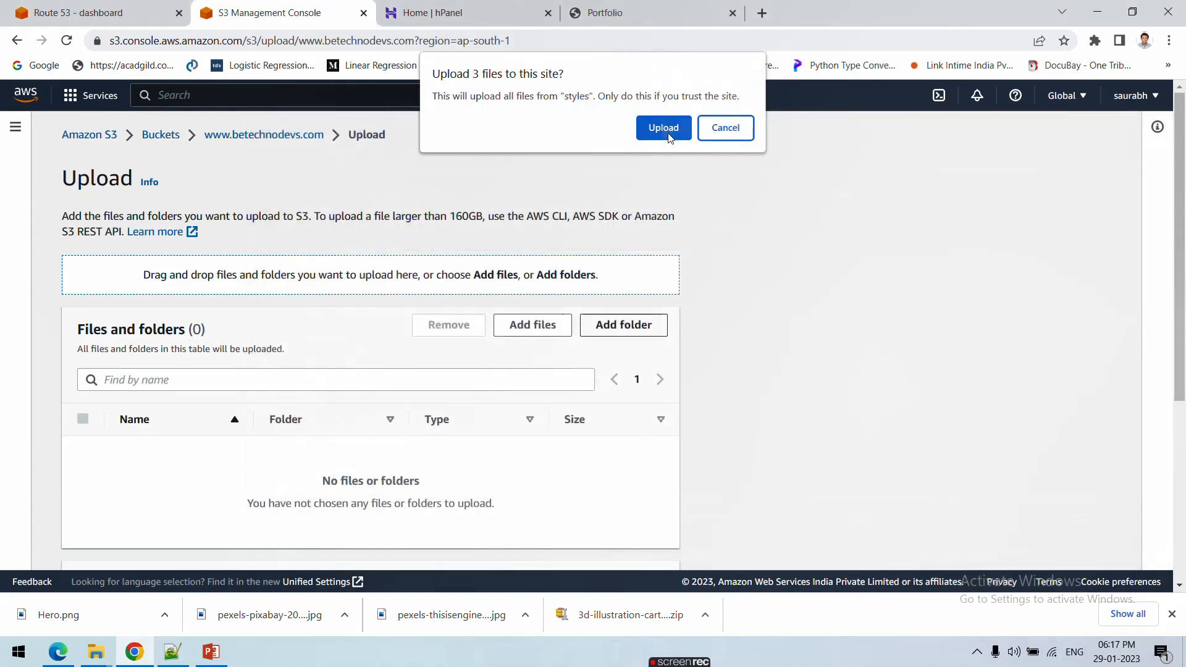
{"action": "left_click", "coordinate": [662, 127]}
Upload the styles folder to the bucket, return to its object list and refresh it.
{"action": "scroll", "coordinate": [680, 395], "scroll_direction": "down", "scroll_amount": 4}
{"action": "left_click", "coordinate": [642, 544]}
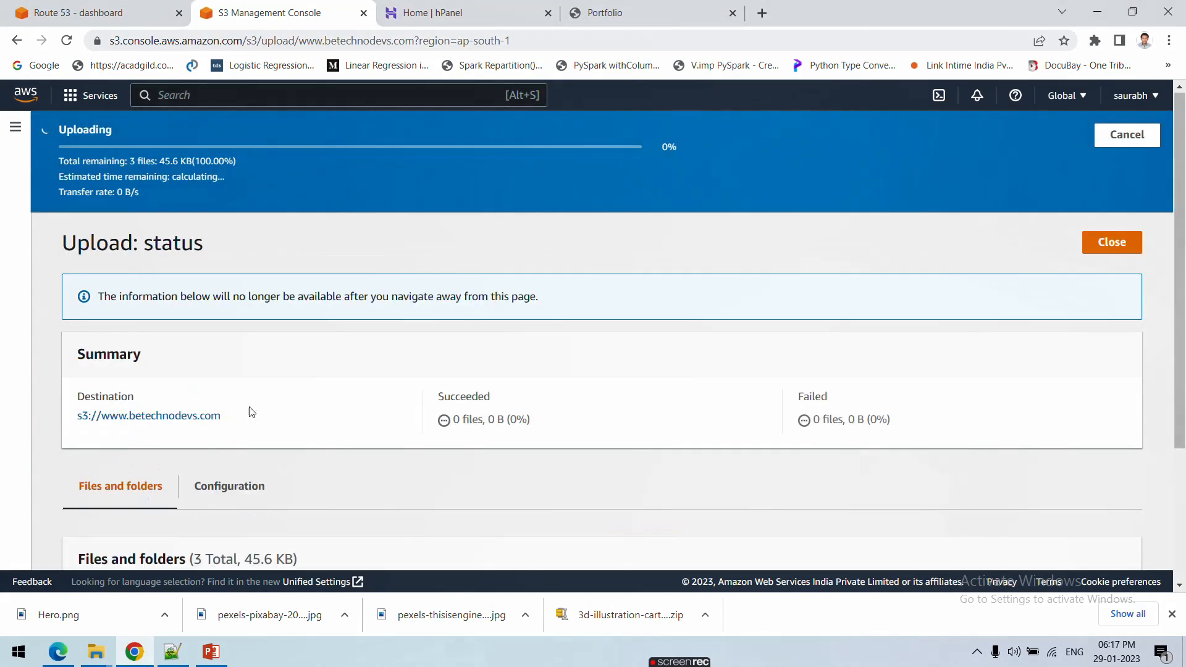
{"action": "left_click", "coordinate": [188, 369]}
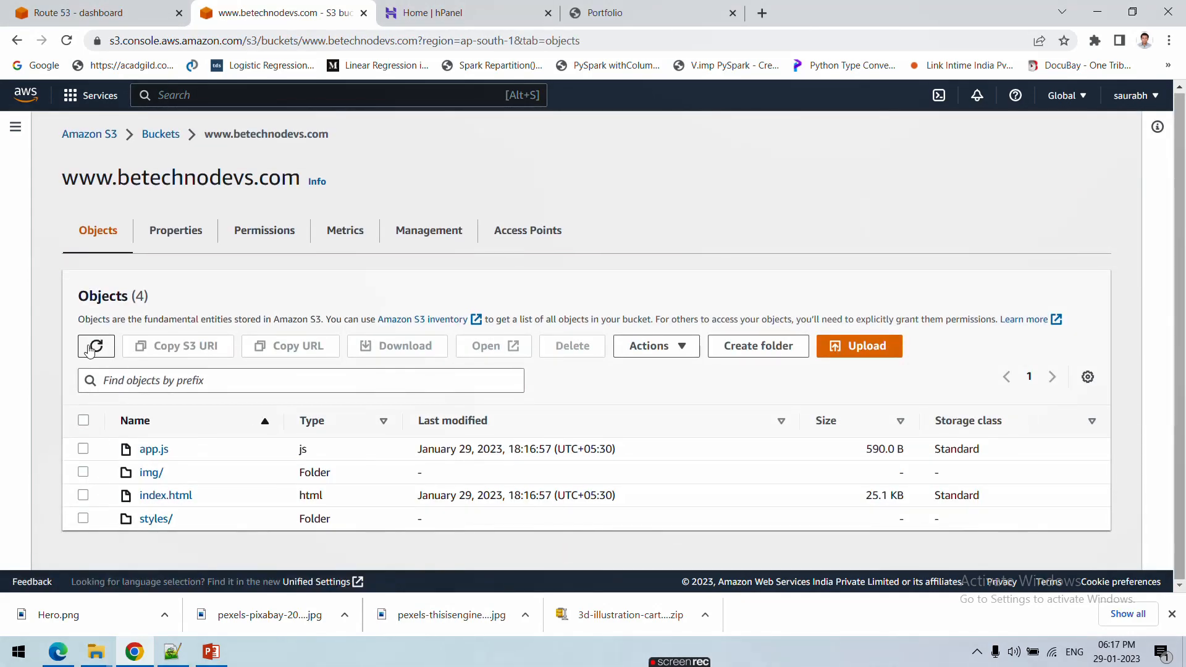
{"action": "left_click", "coordinate": [96, 346]}
{"action": "left_click", "coordinate": [171, 138]}
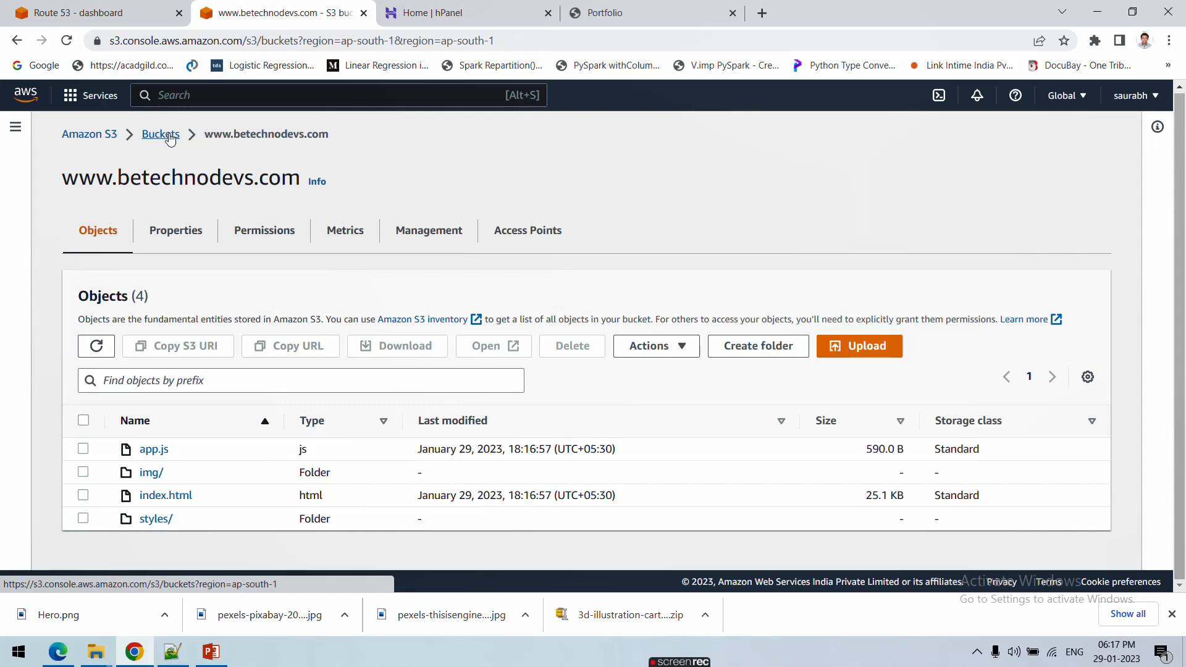
{"action": "left_click", "coordinate": [363, 321]}
{"action": "type", "text": "tech"}
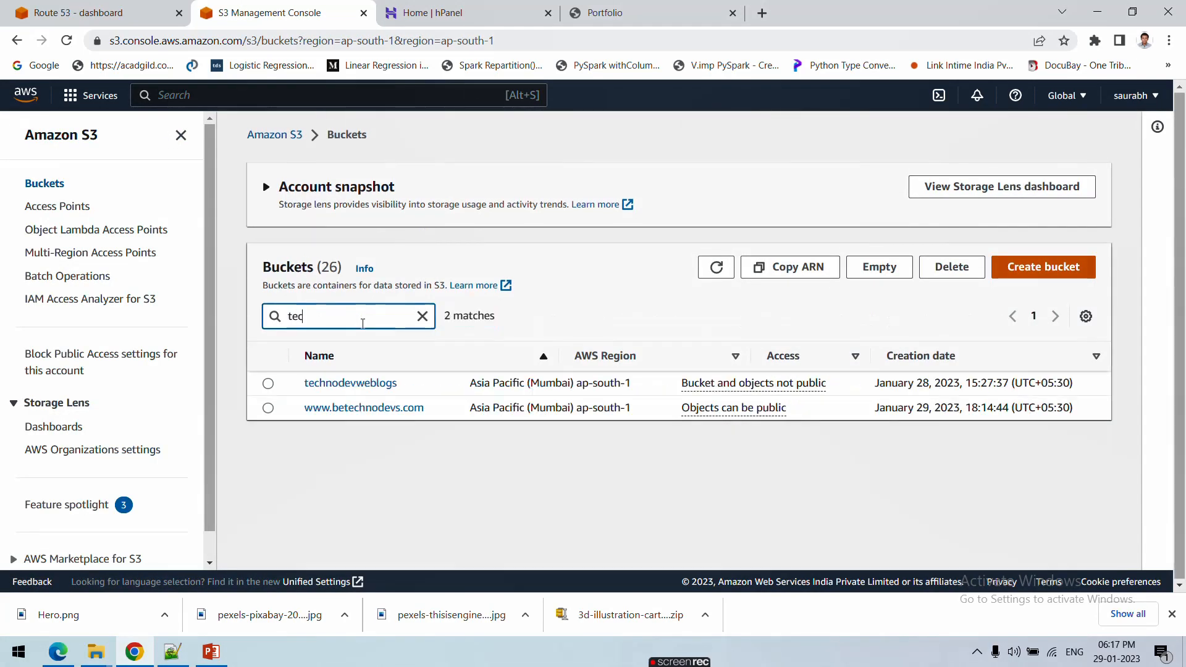
{"action": "left_click", "coordinate": [268, 407]}
{"action": "left_click", "coordinate": [320, 408]}
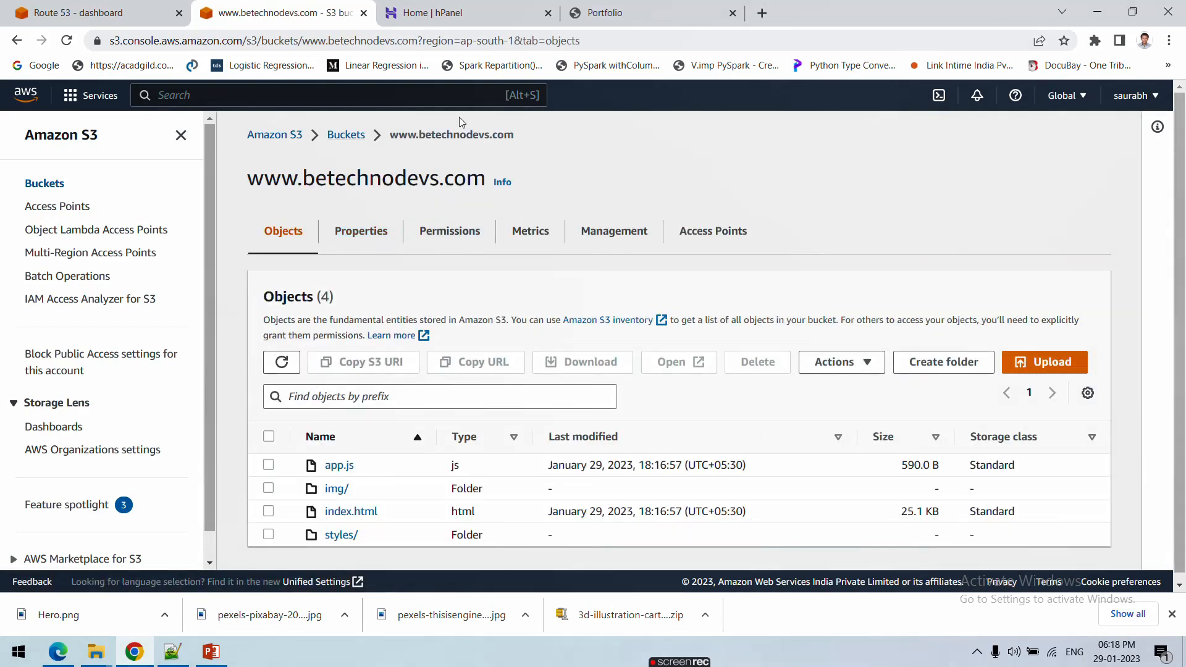
{"action": "left_click_drag", "start_coordinate": [389, 138], "coordinate": [525, 138]}
{"action": "left_click", "coordinate": [582, 195]}
Edit the static website hosting setting in the bucket's properties and enable it.
{"action": "left_click", "coordinate": [363, 233]}
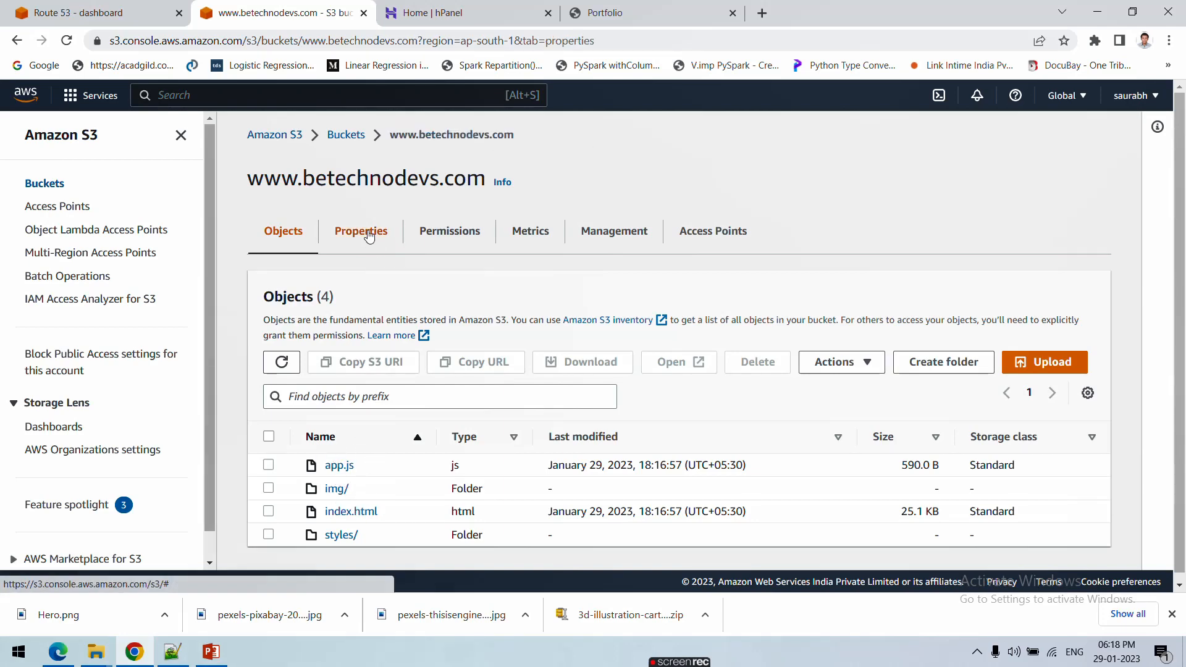
{"action": "scroll", "coordinate": [339, 462], "scroll_direction": "down", "scroll_amount": 20}
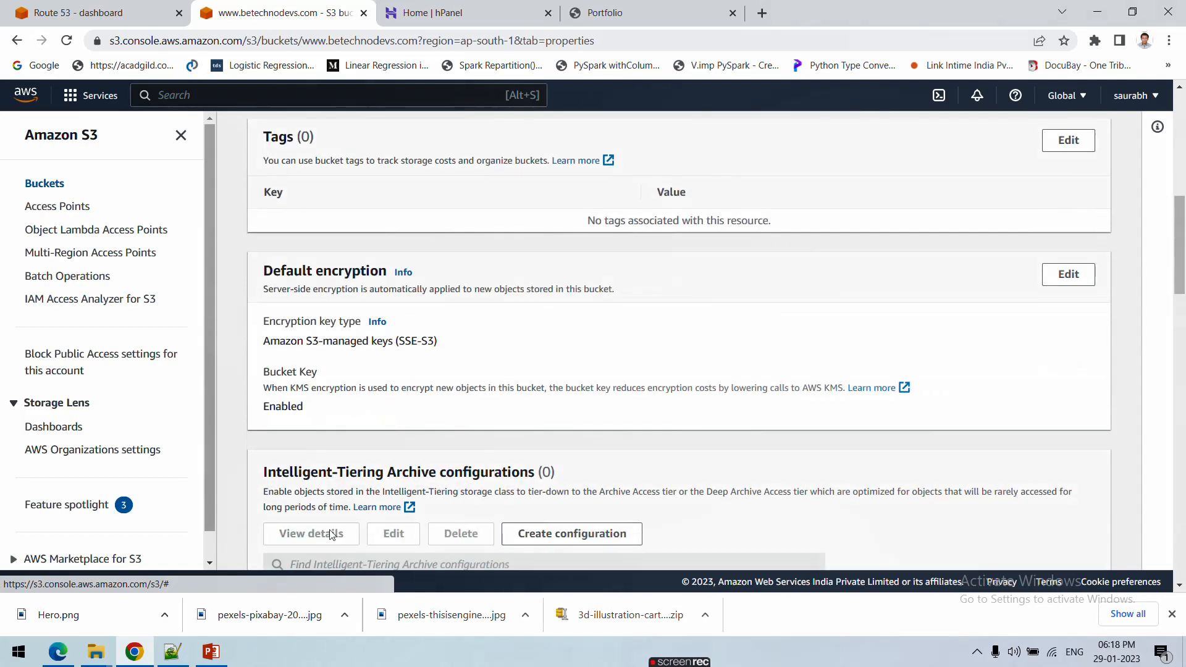
{"action": "scroll", "coordinate": [330, 540], "scroll_direction": "down", "scroll_amount": 15}
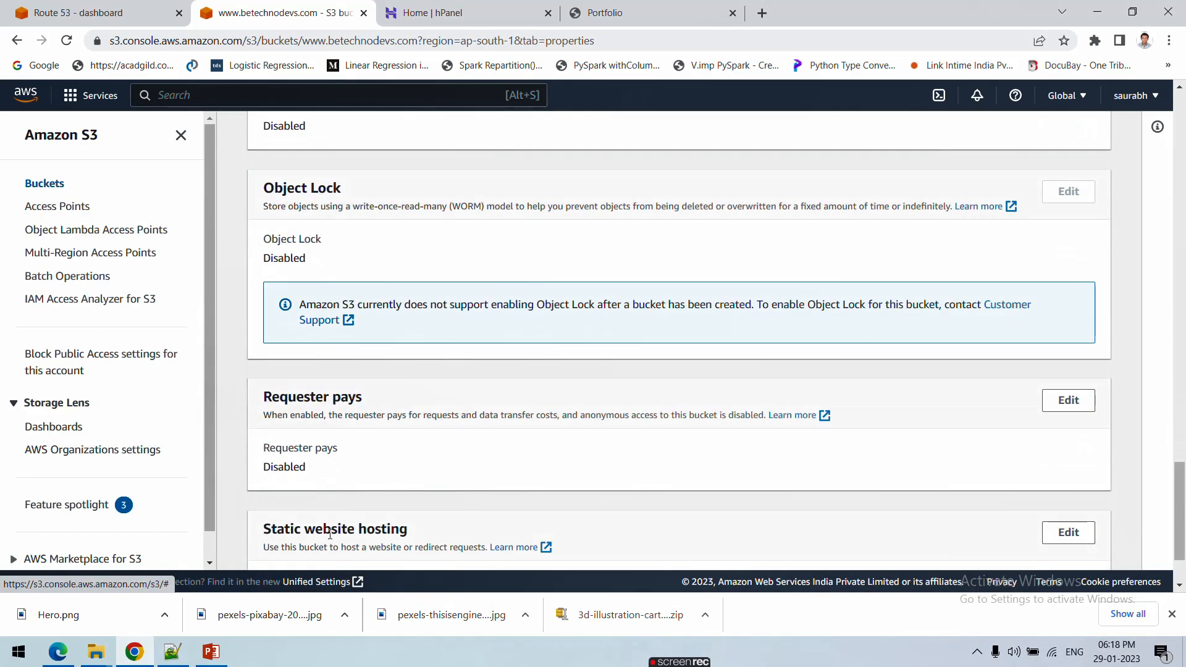
{"action": "left_click_drag", "start_coordinate": [264, 431], "coordinate": [429, 431]}
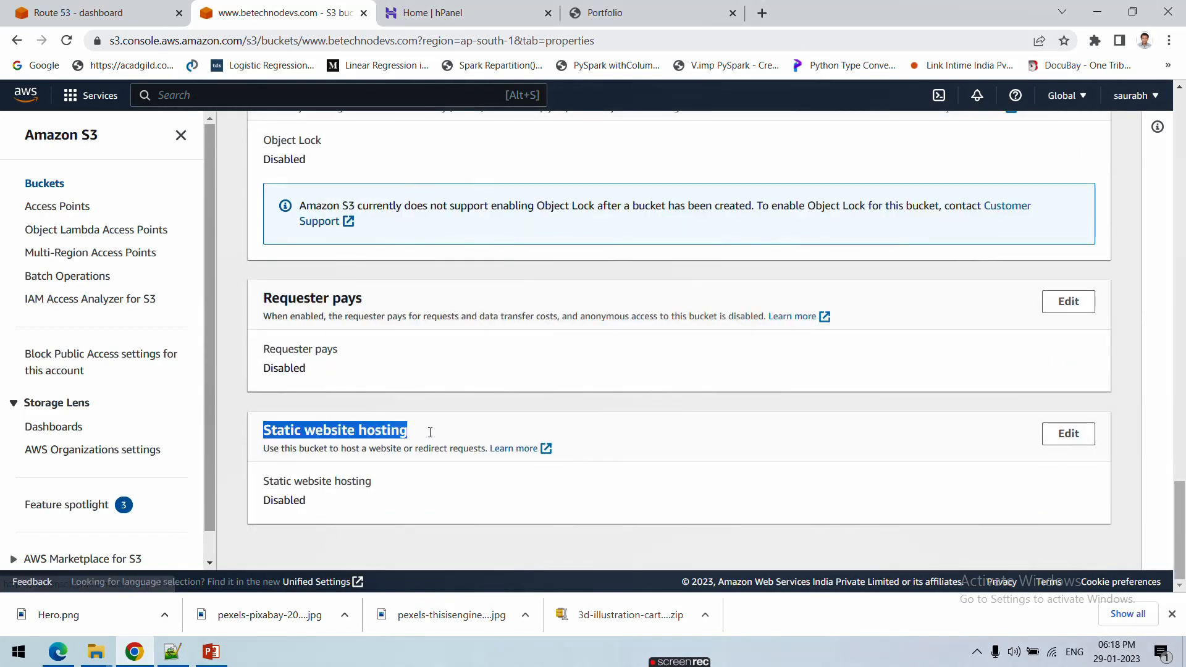
{"action": "left_click", "coordinate": [1065, 436]}
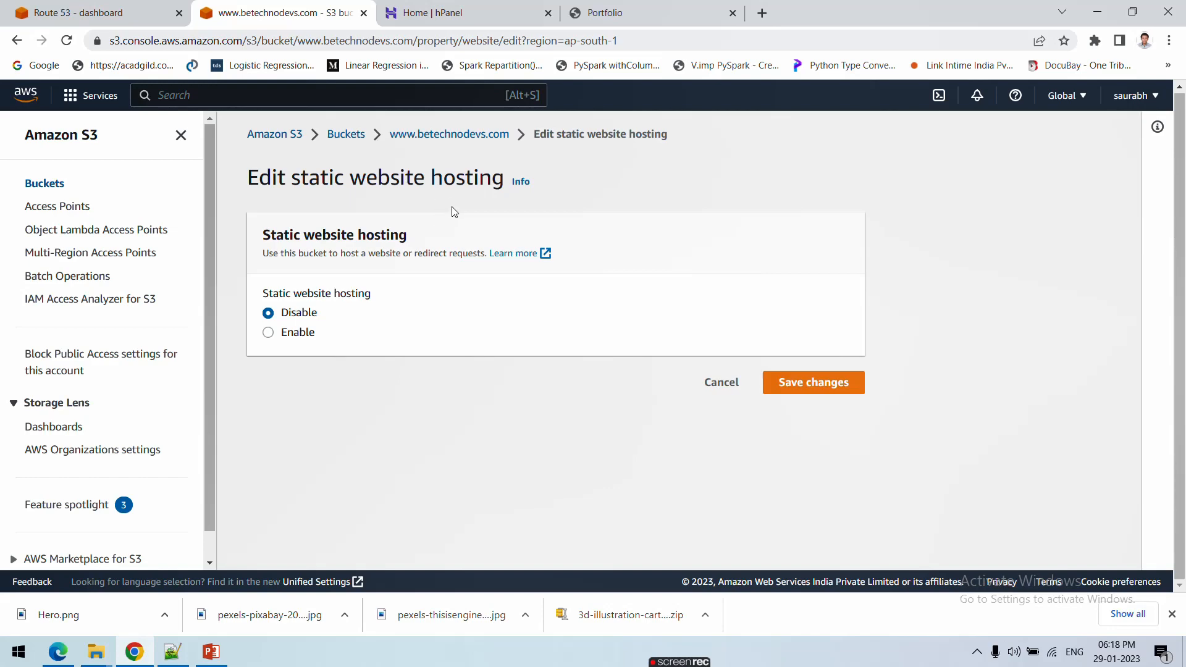
{"action": "left_click", "coordinate": [269, 333]}
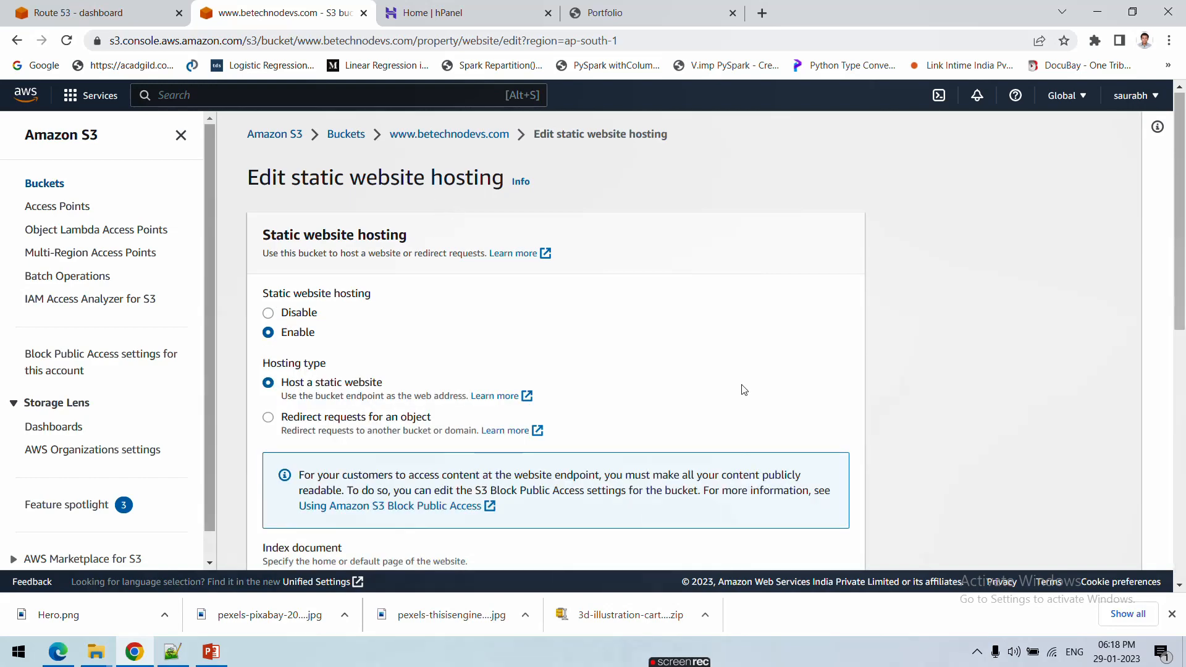
Set the index document to index.html and save the static website hosting changes.
{"action": "scroll", "coordinate": [445, 451], "scroll_direction": "down", "scroll_amount": 6}
{"action": "scroll", "coordinate": [408, 394], "scroll_direction": "up", "scroll_amount": 3}
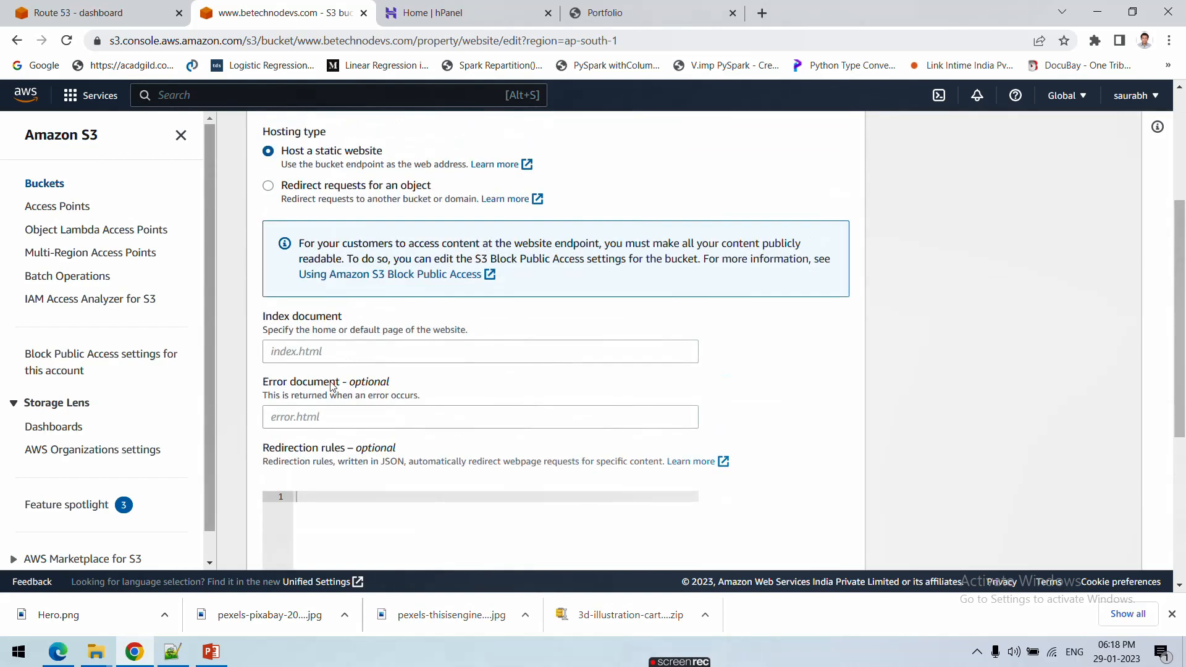
{"action": "left_click", "coordinate": [306, 350]}
{"action": "type", "text": "index.html"}
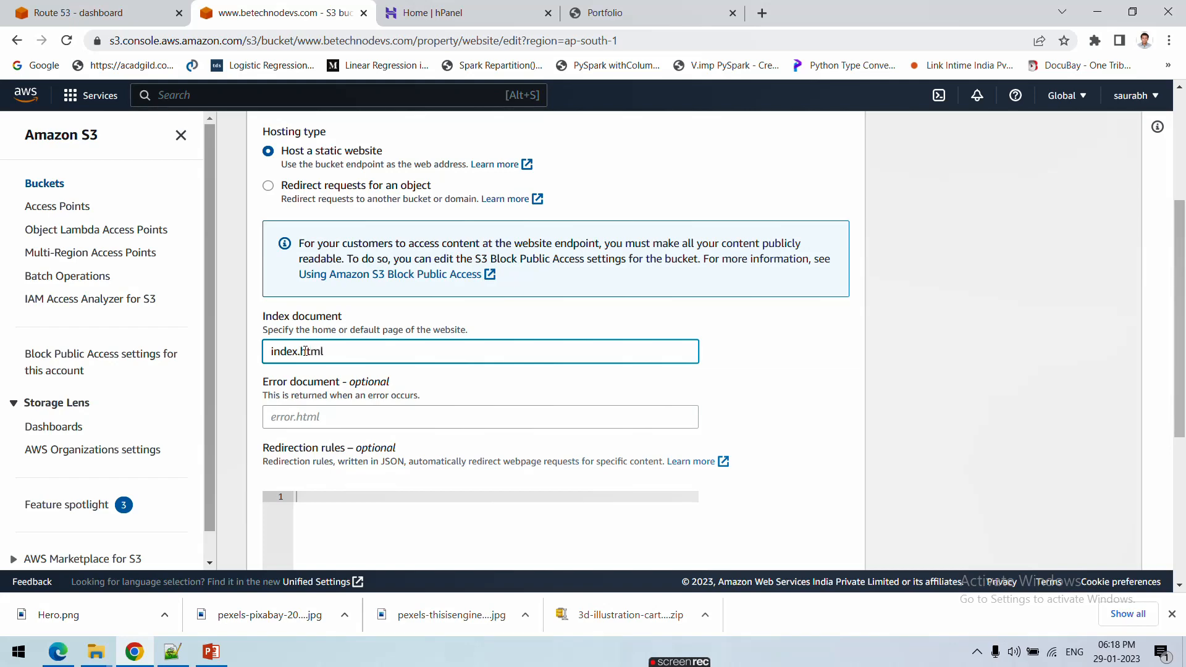
{"action": "scroll", "coordinate": [403, 360], "scroll_direction": "down", "scroll_amount": 5}
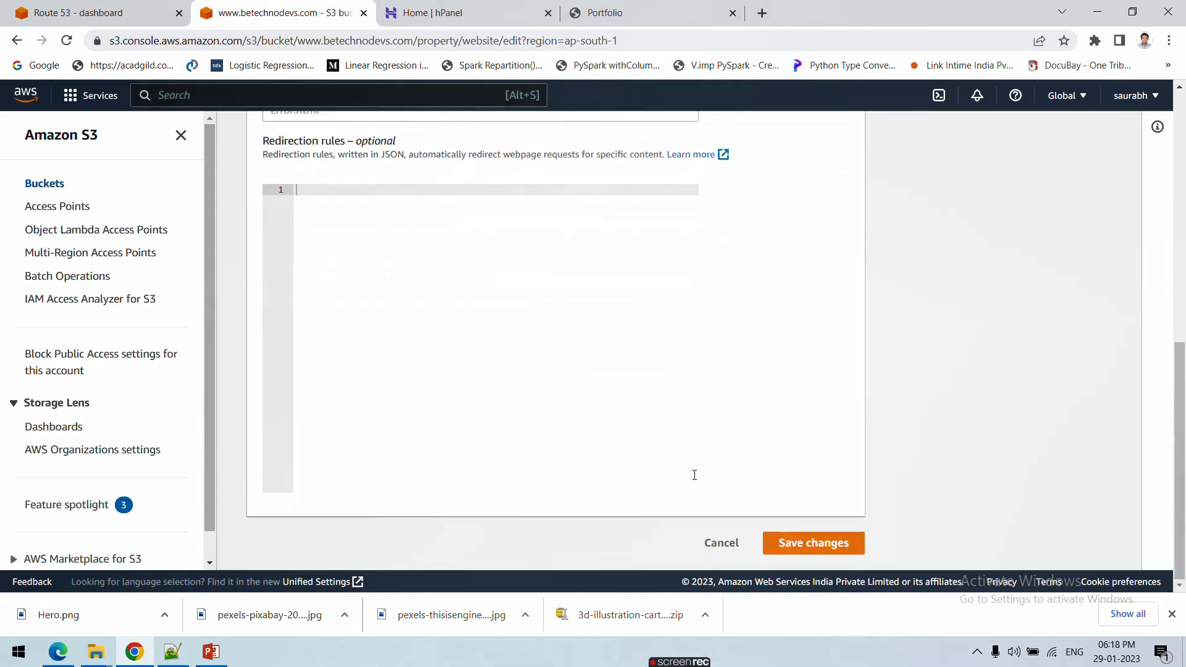
{"action": "left_click", "coordinate": [814, 543]}
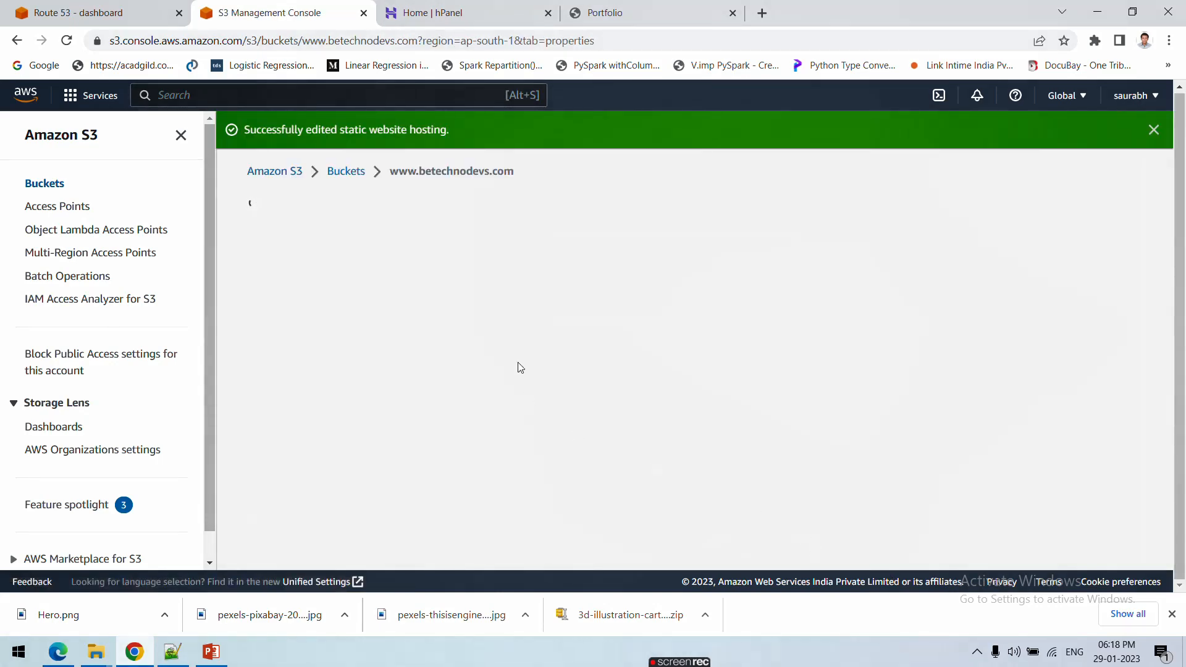
Check the bucket's properties for the static website hosting status and website endpoint.
{"action": "scroll", "coordinate": [369, 331], "scroll_direction": "down", "scroll_amount": 6}
{"action": "scroll", "coordinate": [369, 331], "scroll_direction": "up", "scroll_amount": 6}
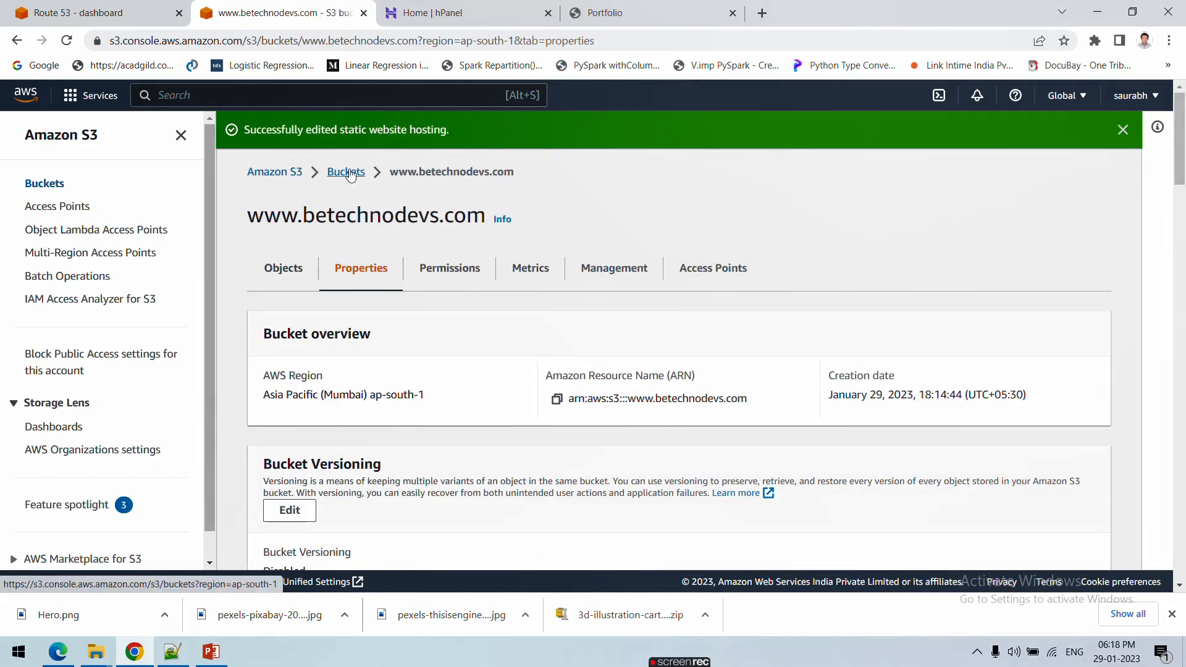
{"action": "scroll", "coordinate": [321, 451], "scroll_direction": "down", "scroll_amount": 10}
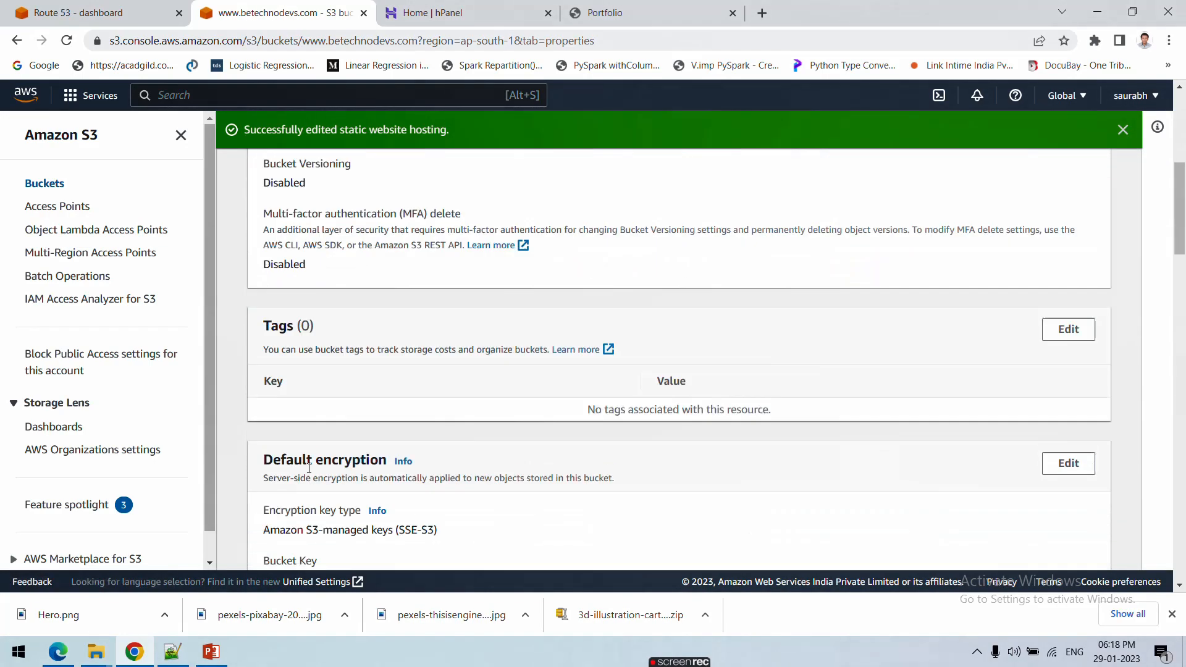
{"action": "scroll", "coordinate": [321, 465], "scroll_direction": "down", "scroll_amount": 5}
{"action": "scroll", "coordinate": [329, 475], "scroll_direction": "down", "scroll_amount": 8}
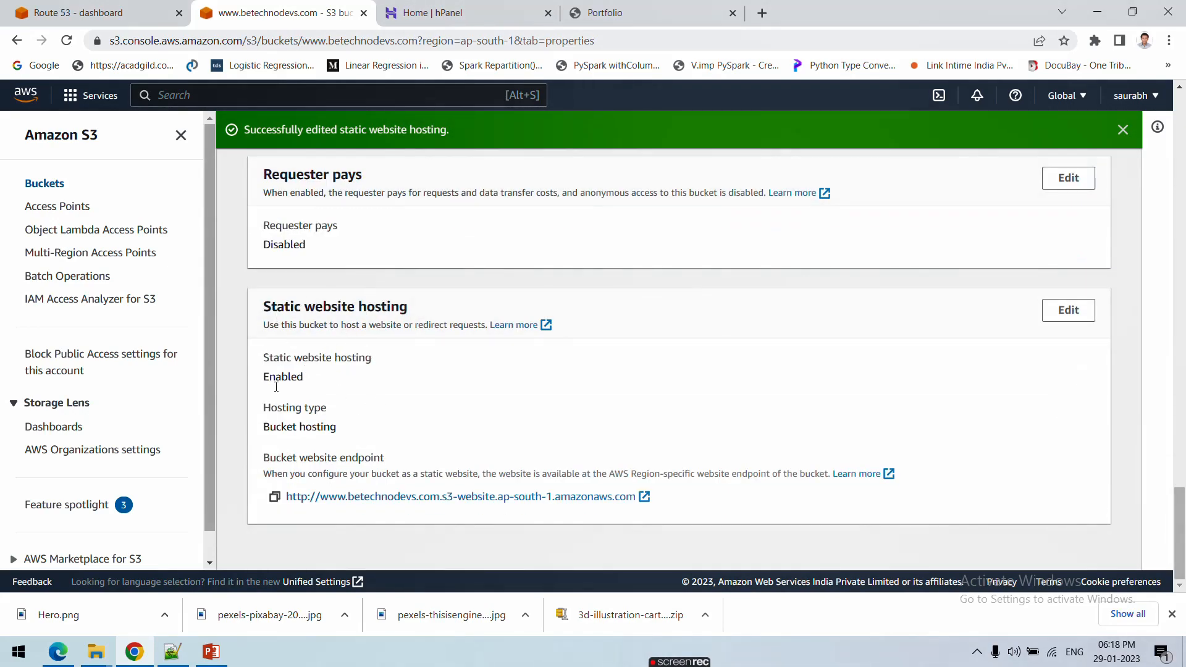
Try to enable server access logging for the bucket, choosing technodevweblogs as the target bucket.
{"action": "scroll", "coordinate": [351, 428], "scroll_direction": "up", "scroll_amount": 10}
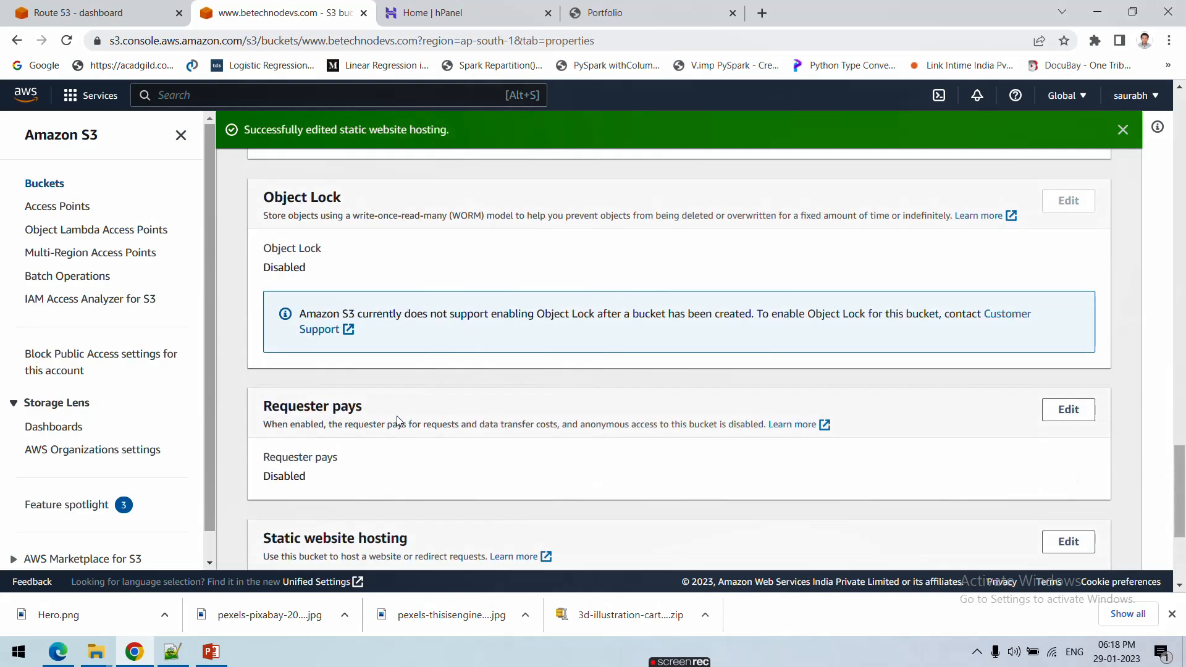
{"action": "scroll", "coordinate": [398, 420], "scroll_direction": "up", "scroll_amount": 5}
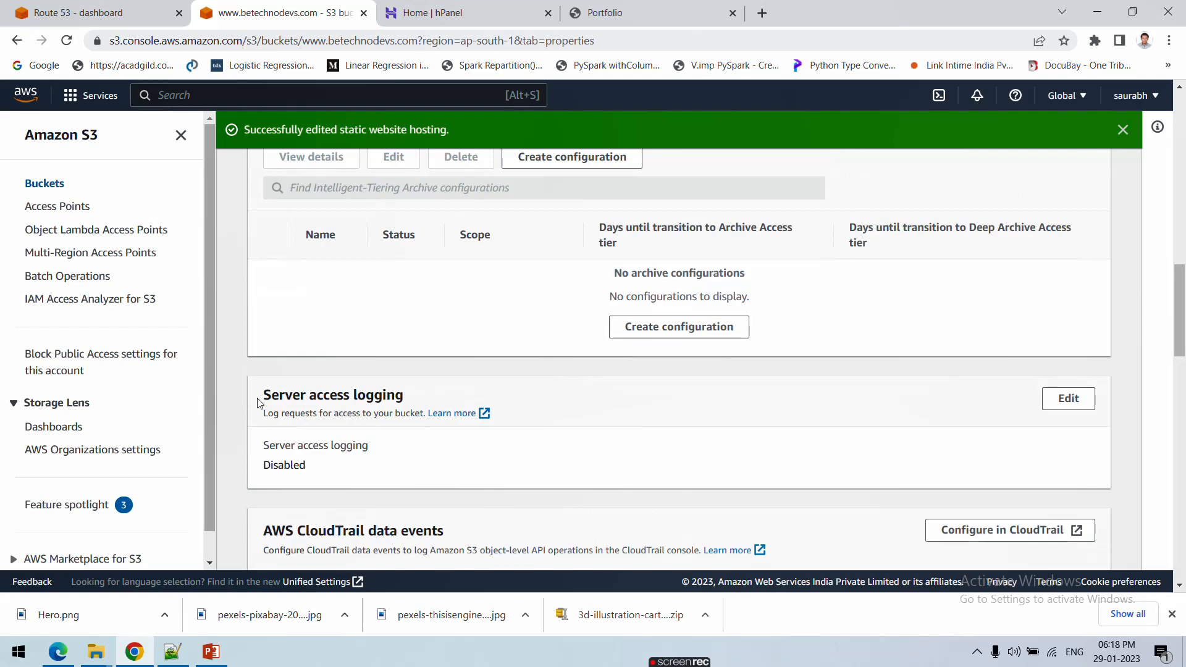
{"action": "left_click_drag", "start_coordinate": [260, 401], "coordinate": [406, 400]}
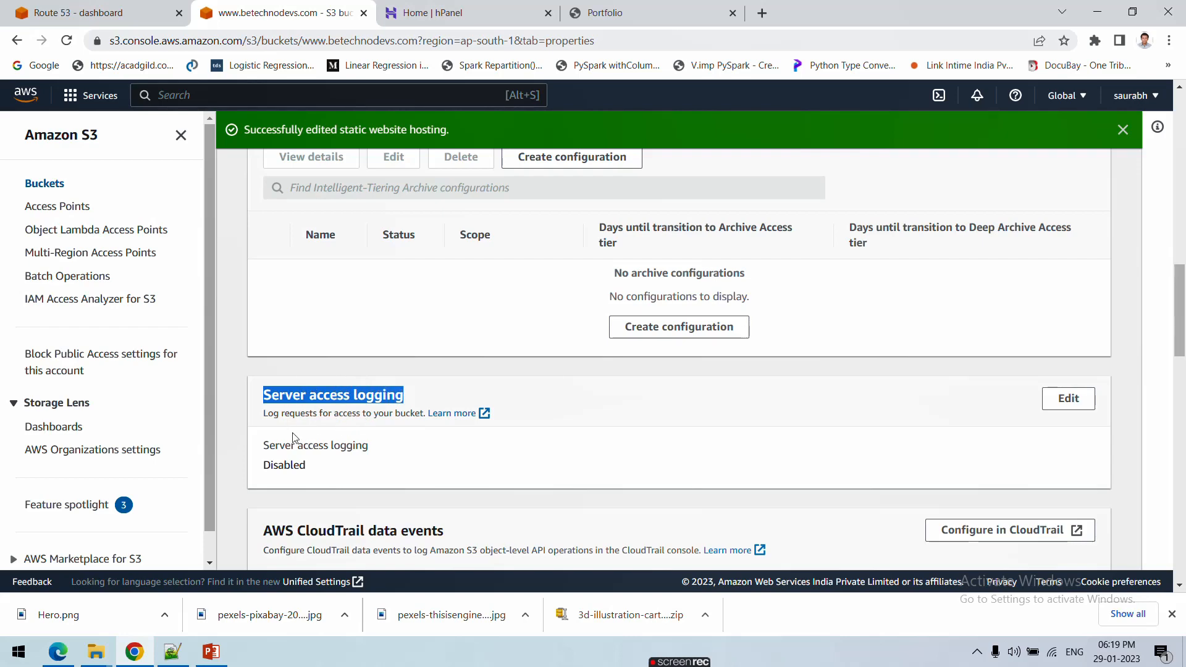
{"action": "left_click", "coordinate": [1065, 399]}
{"action": "left_click", "coordinate": [286, 337]}
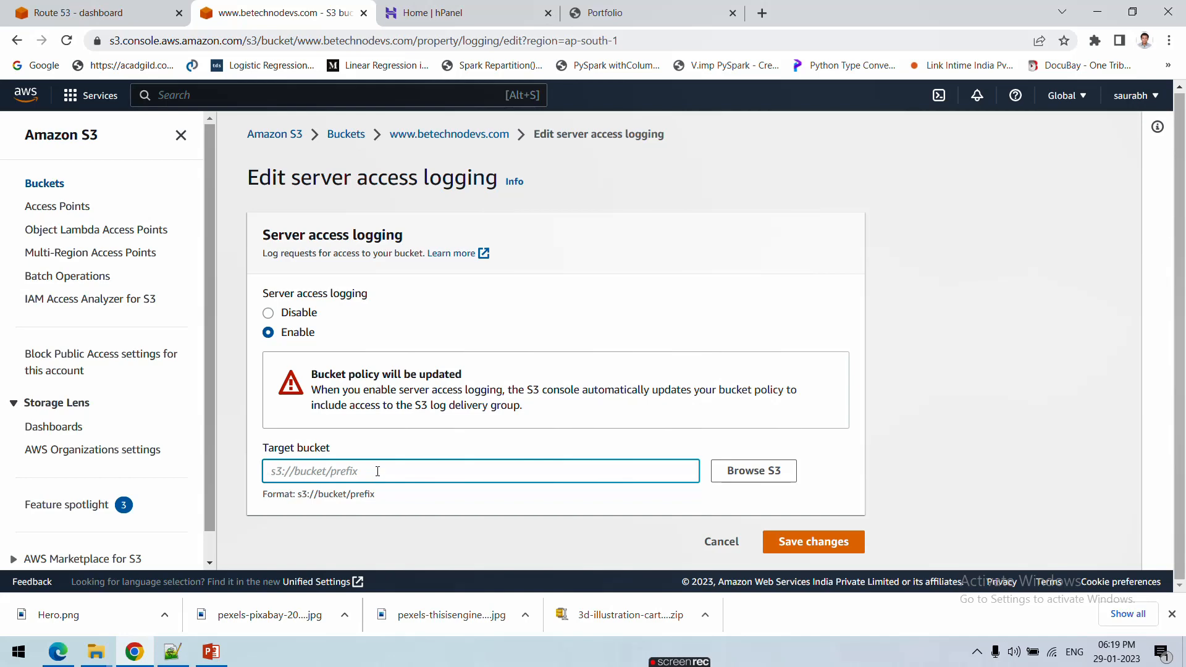
{"action": "left_click", "coordinate": [755, 470]}
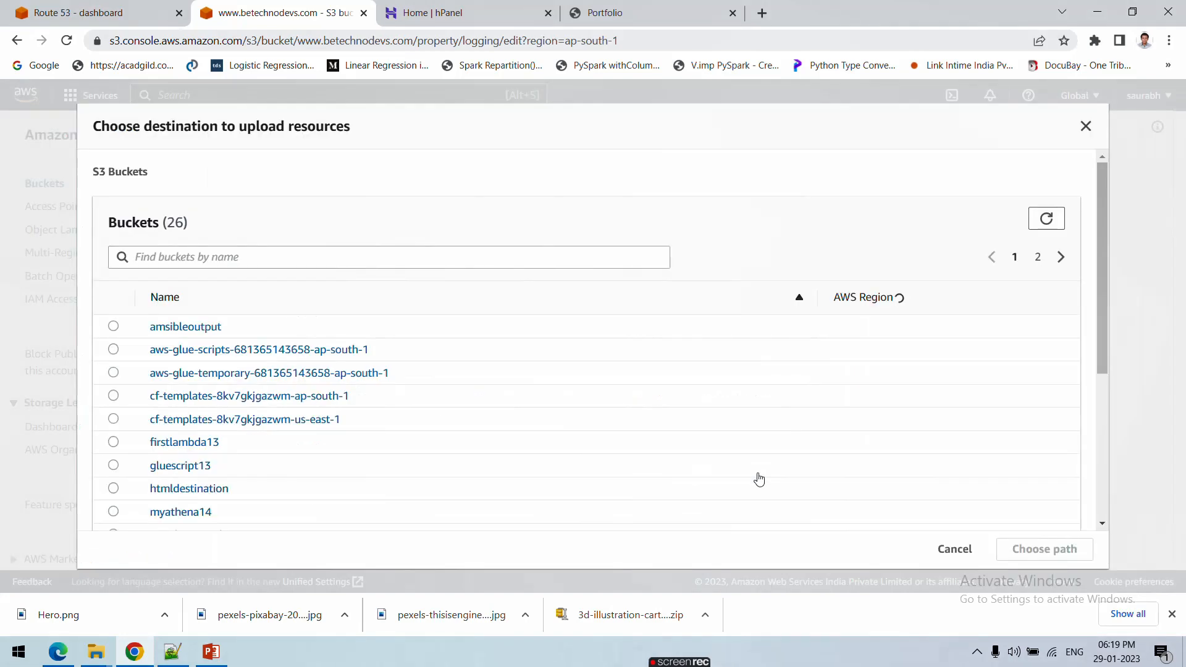
{"action": "left_click", "coordinate": [213, 257]}
{"action": "type", "text": "tec"}
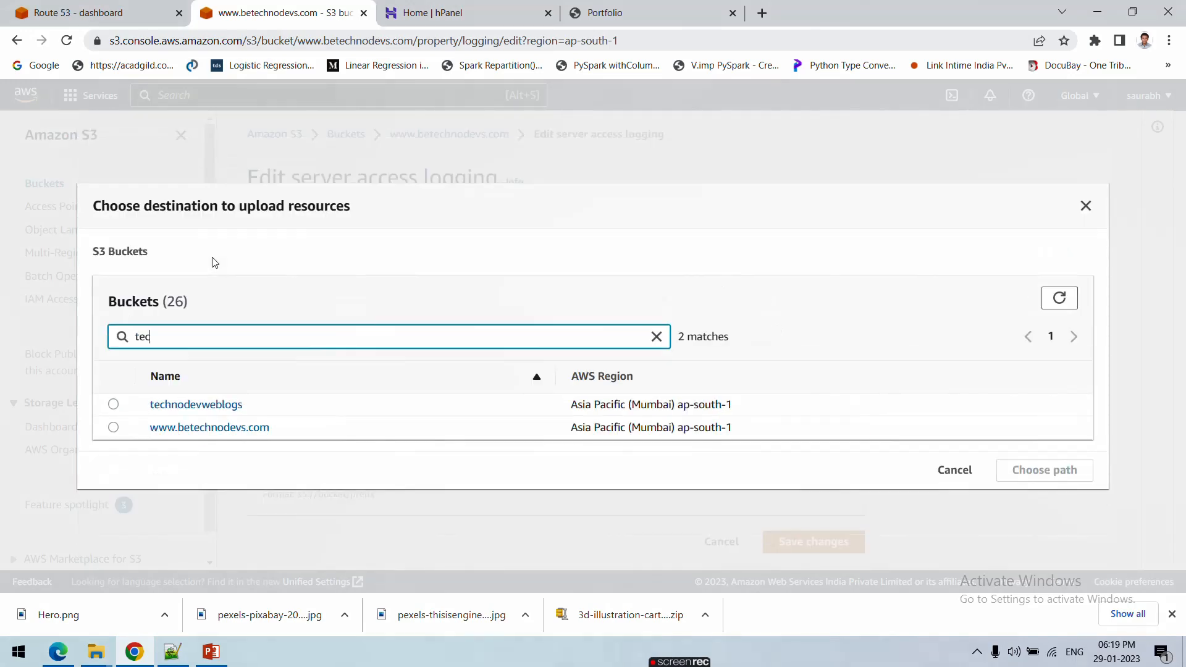
{"action": "left_click", "coordinate": [114, 406]}
{"action": "left_click", "coordinate": [1037, 470]}
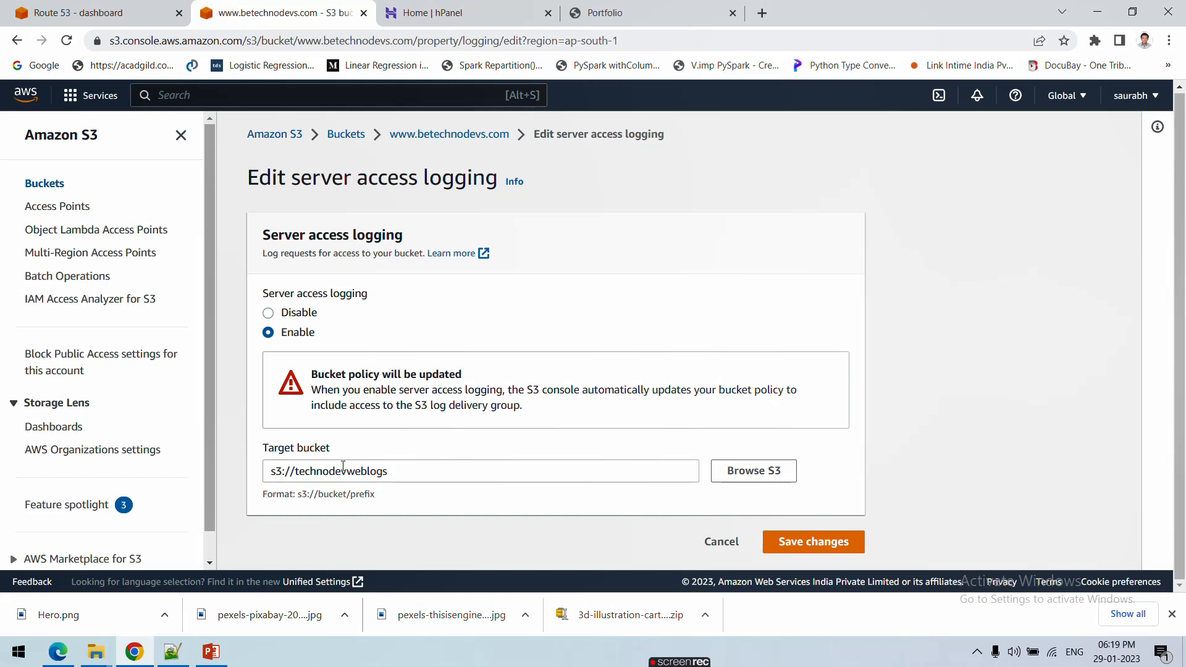
Switch server access logging back to Disable and save the setting.
{"action": "left_click", "coordinate": [268, 314]}
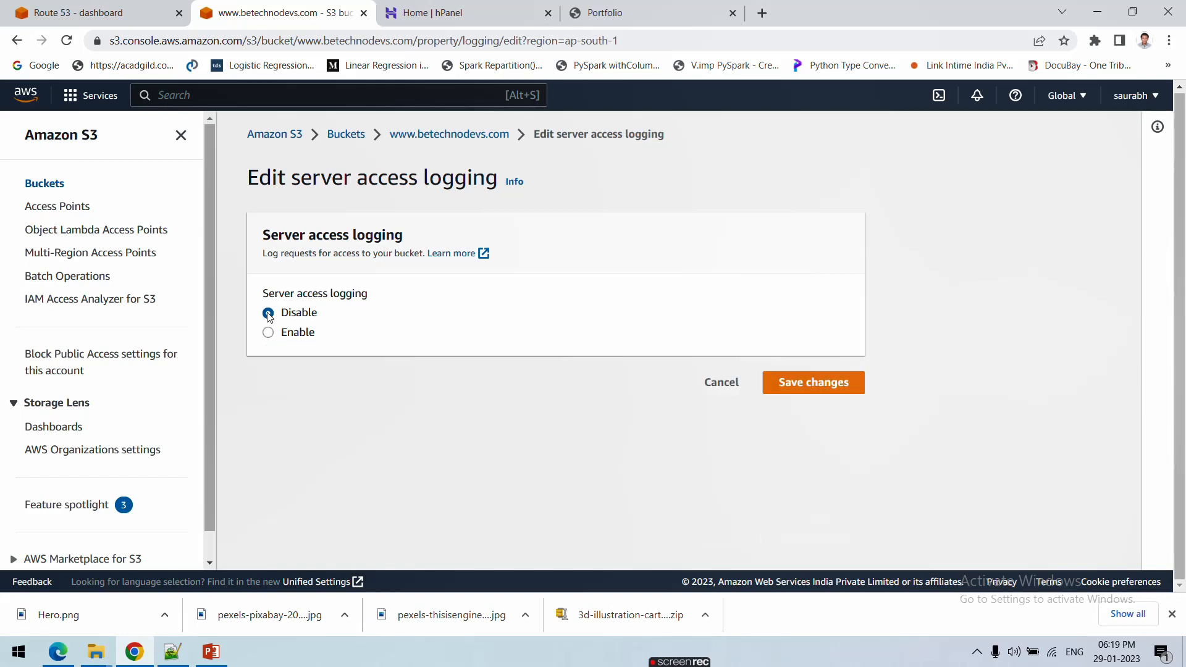
{"action": "left_click", "coordinate": [817, 388]}
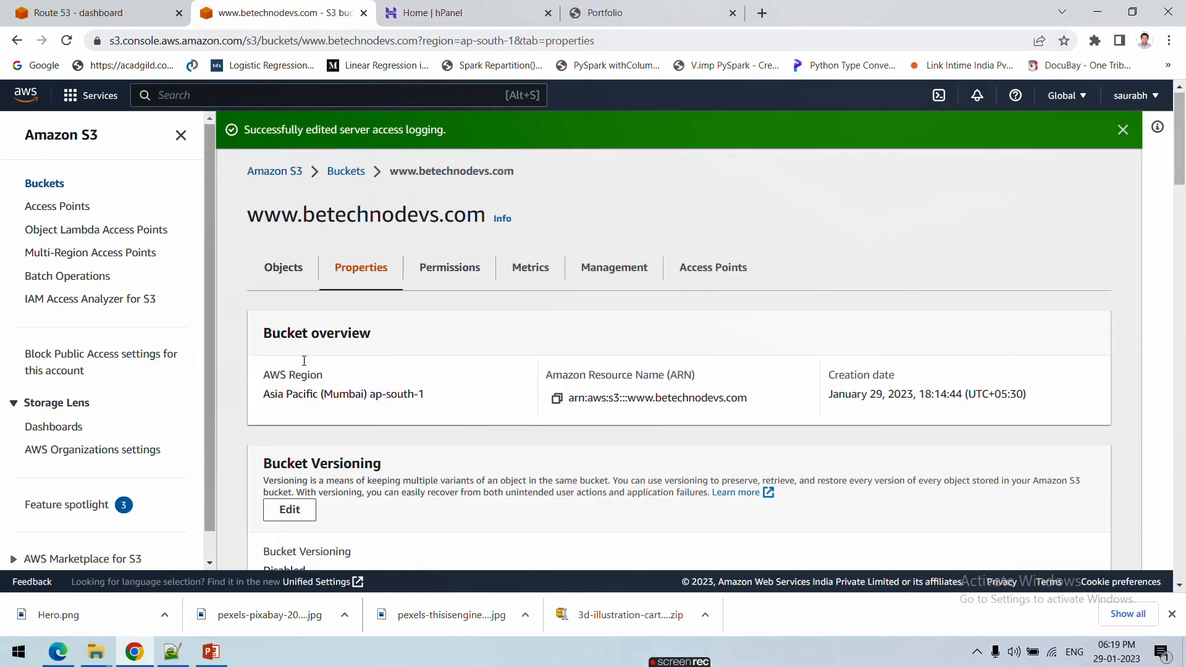
Save the bucket's Block public access settings with every blocking option left off, entering confirm to approve the edit.
{"action": "left_click", "coordinate": [448, 270]}
{"action": "scroll", "coordinate": [420, 346], "scroll_direction": "down", "scroll_amount": 5}
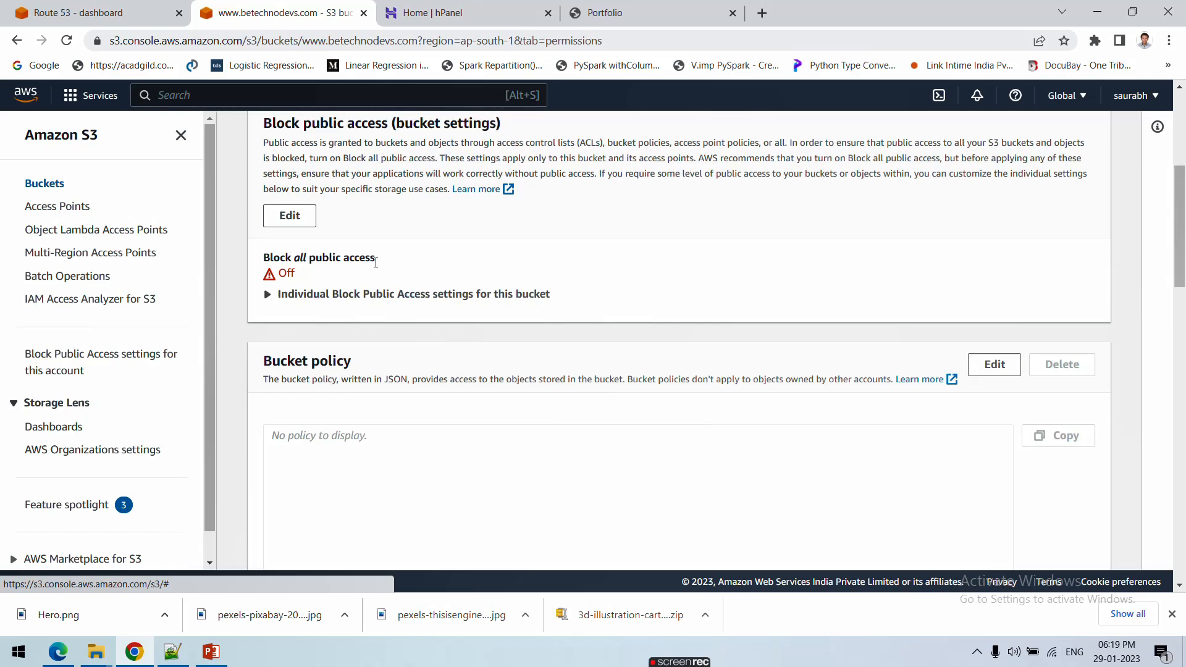
{"action": "left_click", "coordinate": [289, 217]}
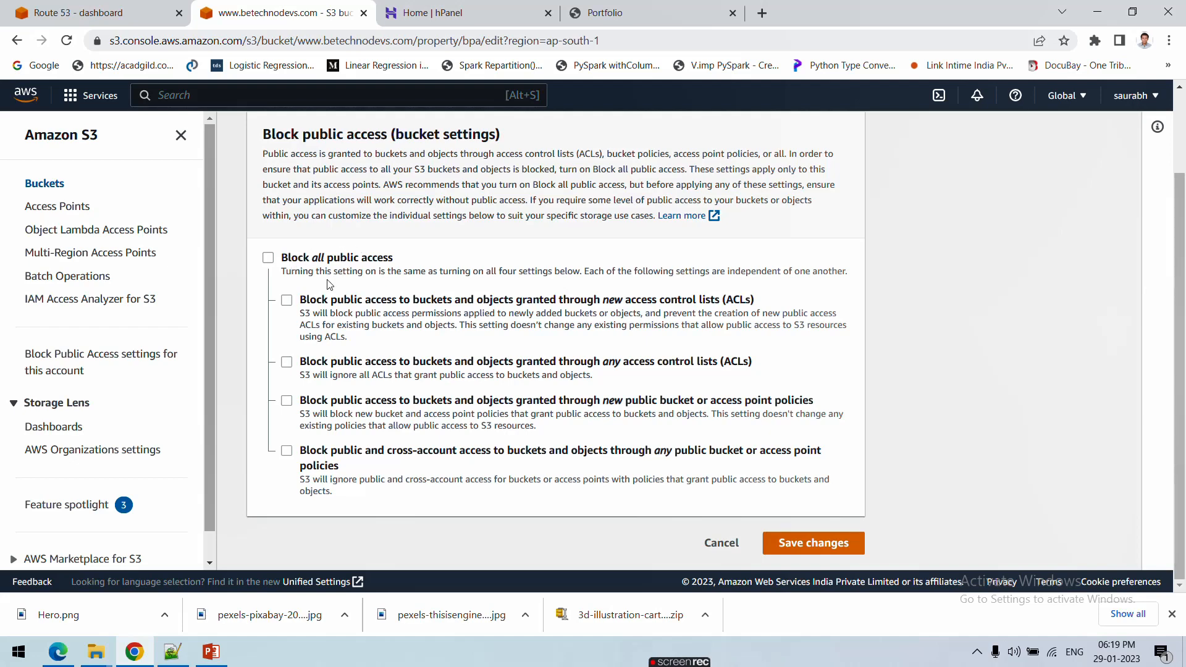
{"action": "left_click", "coordinate": [831, 557]}
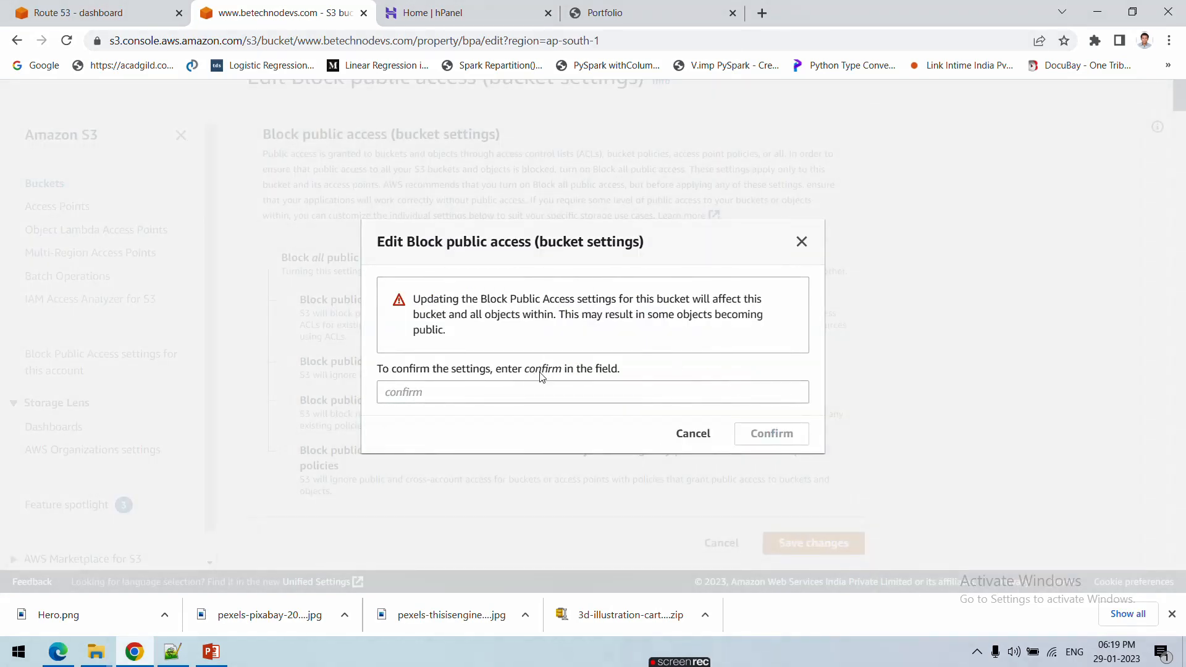
{"action": "double_click", "coordinate": [541, 369]}
{"action": "left_click_drag", "start_coordinate": [550, 376], "coordinate": [514, 389]}
{"action": "left_click", "coordinate": [514, 389]}
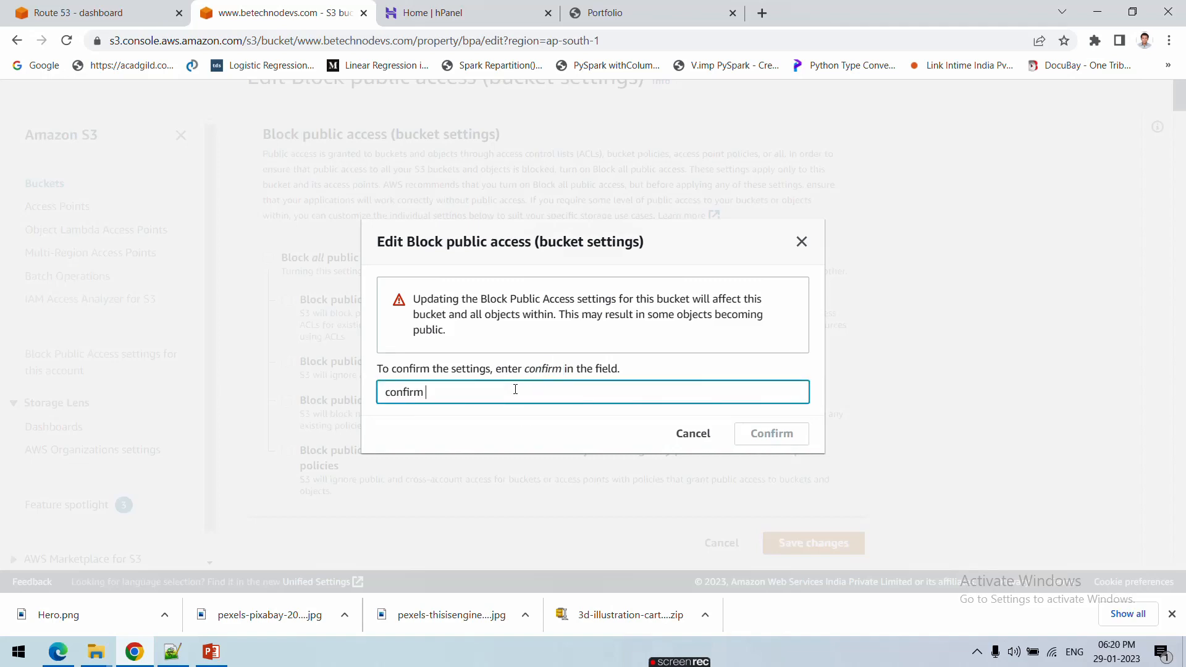
{"action": "left_click", "coordinate": [736, 440]}
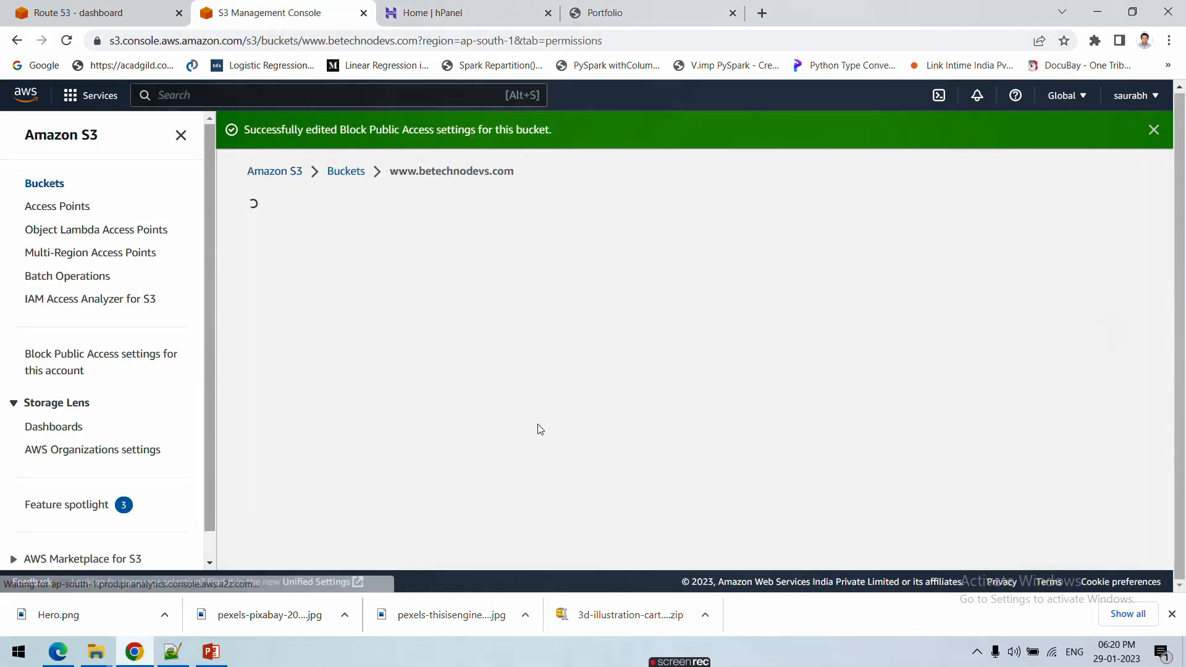
{"action": "scroll", "coordinate": [536, 416], "scroll_direction": "down", "scroll_amount": 7}
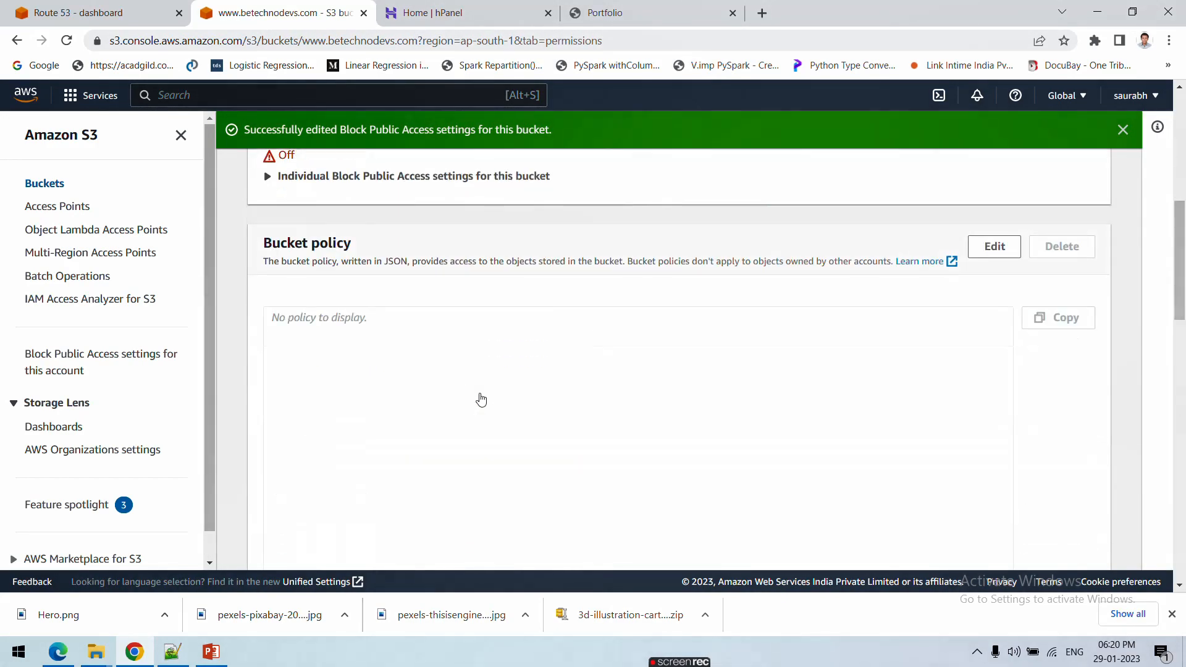
{"action": "scroll", "coordinate": [329, 337], "scroll_direction": "up", "scroll_amount": 5}
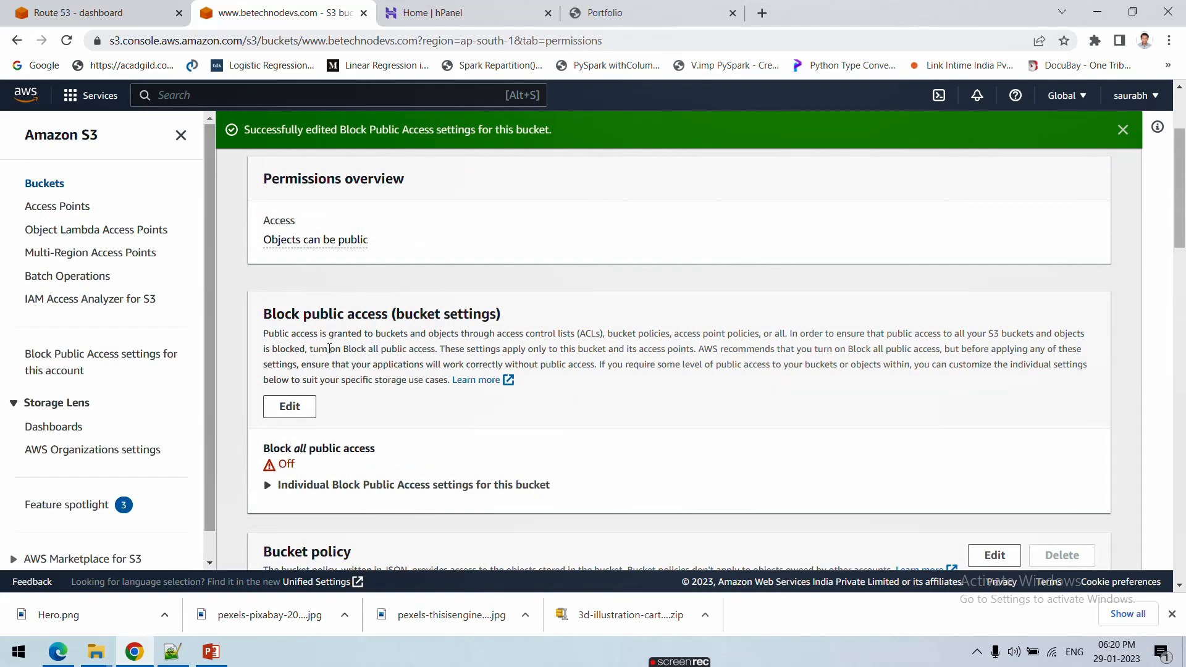
{"action": "scroll", "coordinate": [329, 349], "scroll_direction": "down", "scroll_amount": 4}
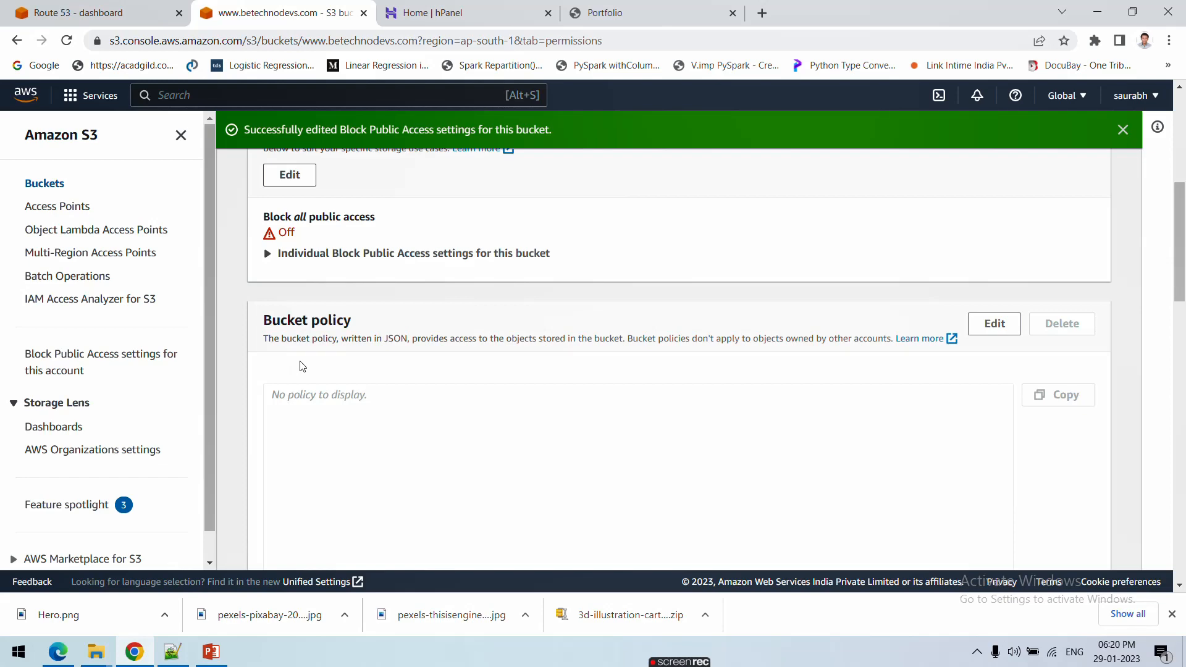
{"action": "left_click", "coordinate": [993, 328]}
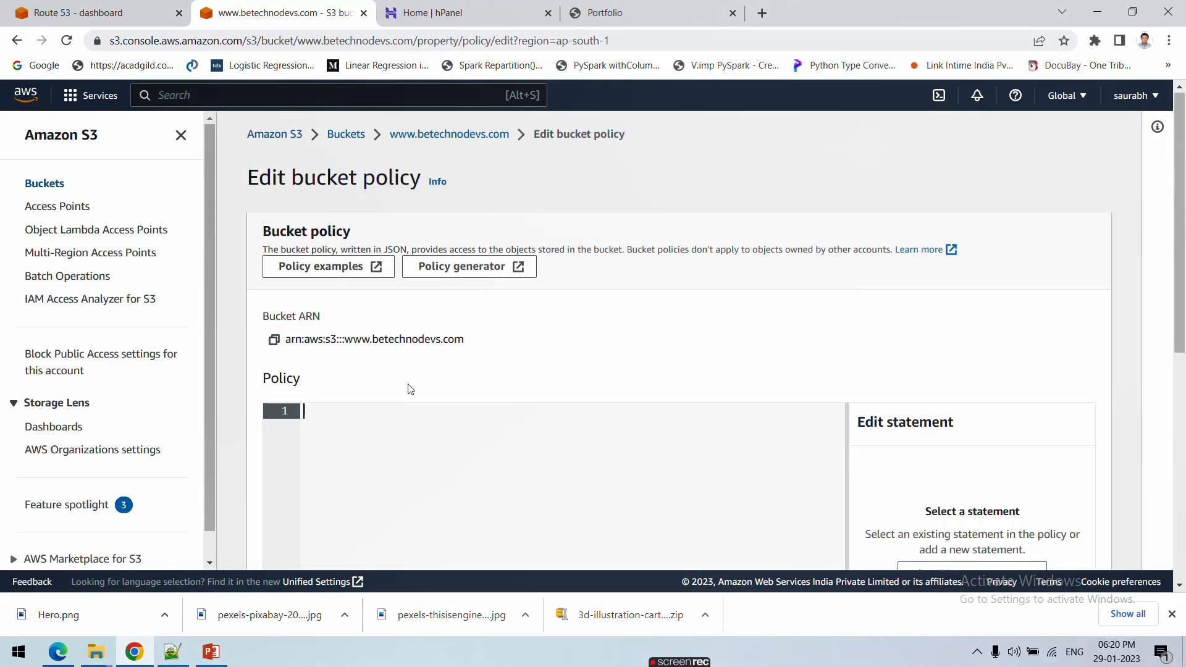
{"action": "scroll", "coordinate": [409, 380], "scroll_direction": "down", "scroll_amount": 4}
Copy the PublicReadGetObject policy JSON from the new 7 file in Notepad++ and paste it into the bucket policy editor in Chrome.
{"action": "key", "text": "alt+Tab"}
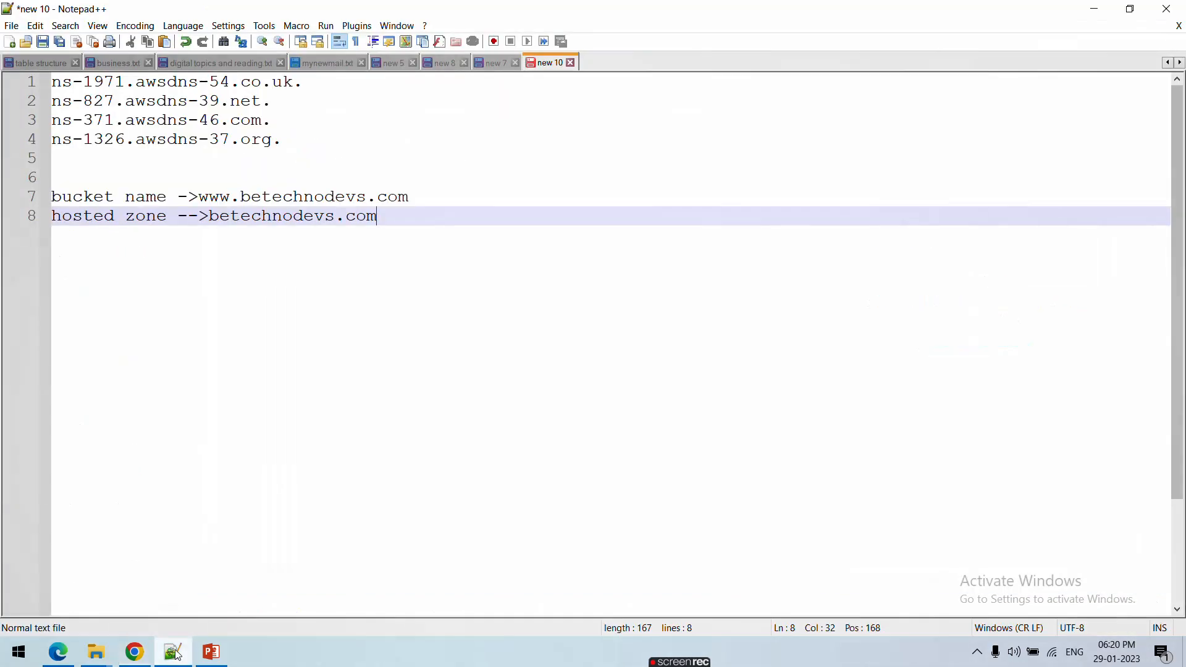
{"action": "left_click", "coordinate": [491, 62]}
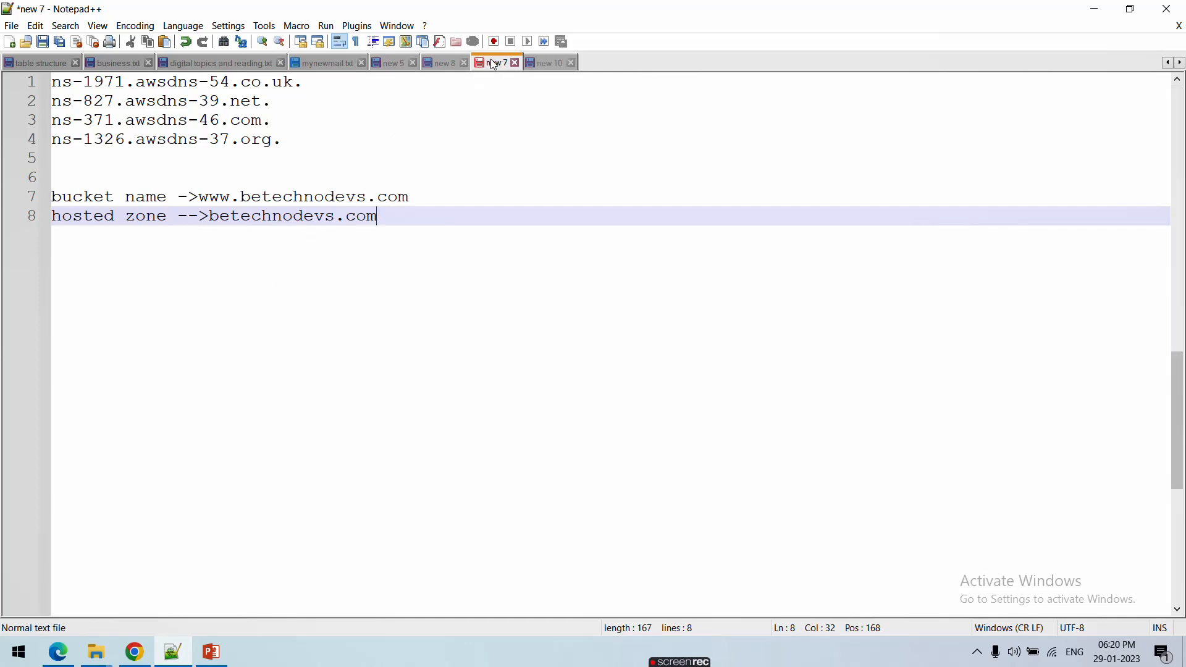
{"action": "scroll", "coordinate": [323, 214], "scroll_direction": "up", "scroll_amount": 9}
{"action": "scroll", "coordinate": [324, 214], "scroll_direction": "up", "scroll_amount": 3}
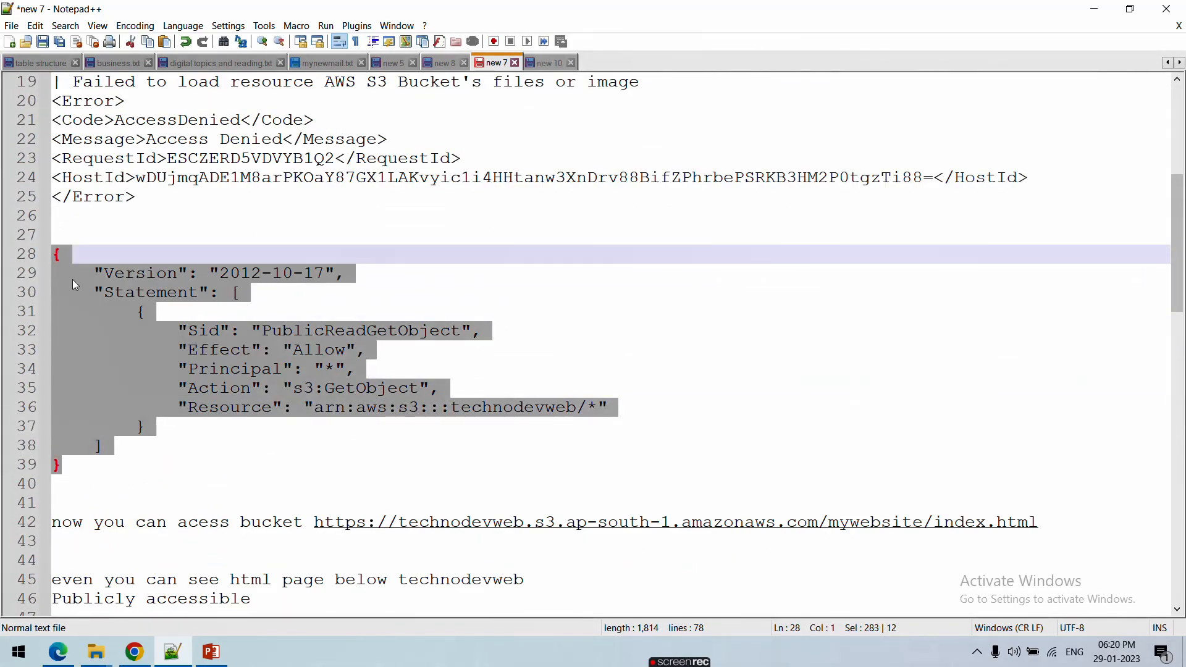
{"action": "key", "text": "ctrl+c"}
{"action": "left_click", "coordinate": [134, 652]}
{"action": "left_click", "coordinate": [386, 298]}
{"action": "key", "text": "ctrl+v"}
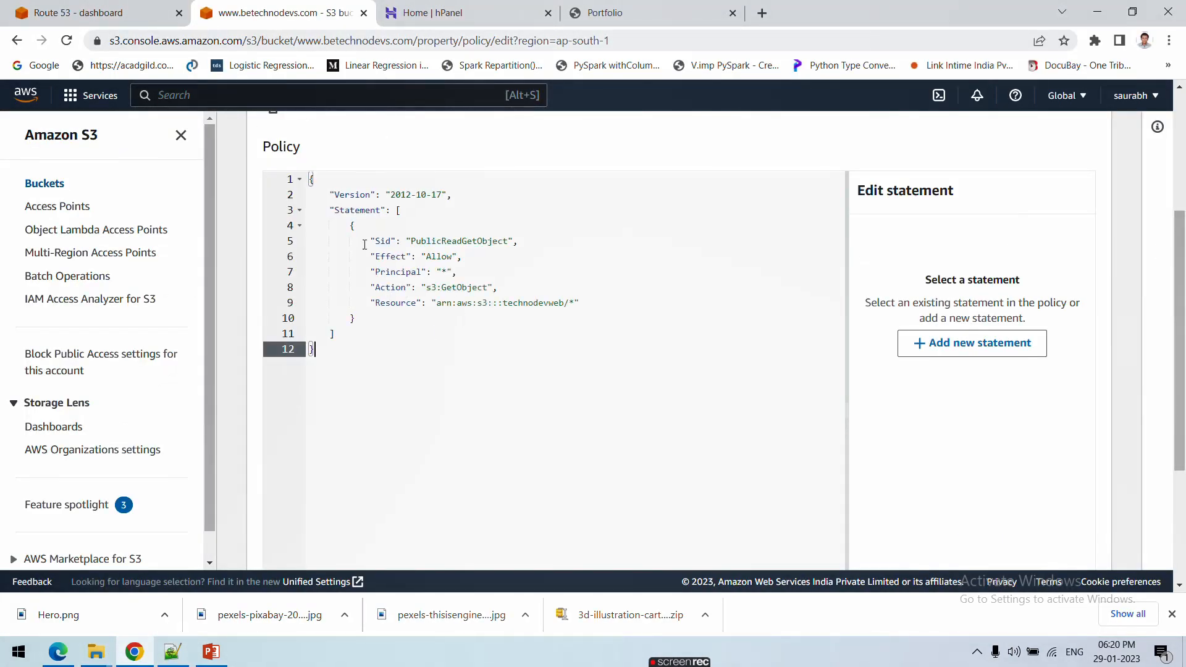
Try to save the bucket policy with arn:aws:s3:::technodevweb/* as the resource.
{"action": "key", "text": "ctrl+plus"}
{"action": "key", "text": "ctrl+plus"}
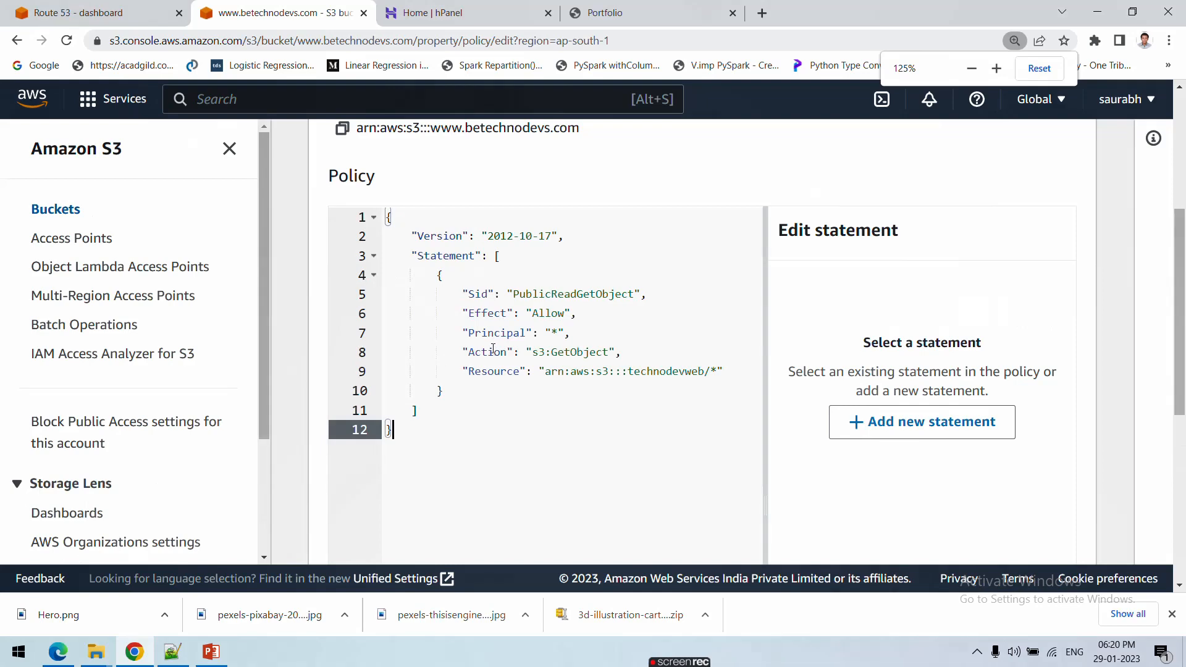
{"action": "left_click", "coordinate": [543, 295]}
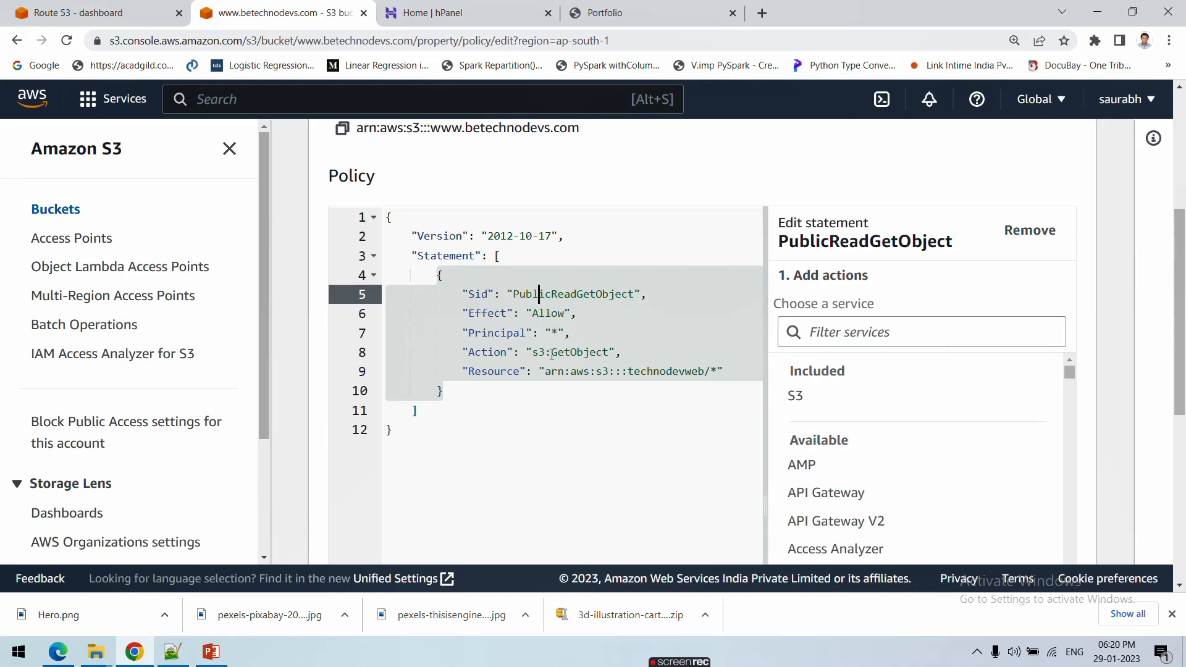
{"action": "left_click_drag", "start_coordinate": [546, 371], "coordinate": [706, 371]}
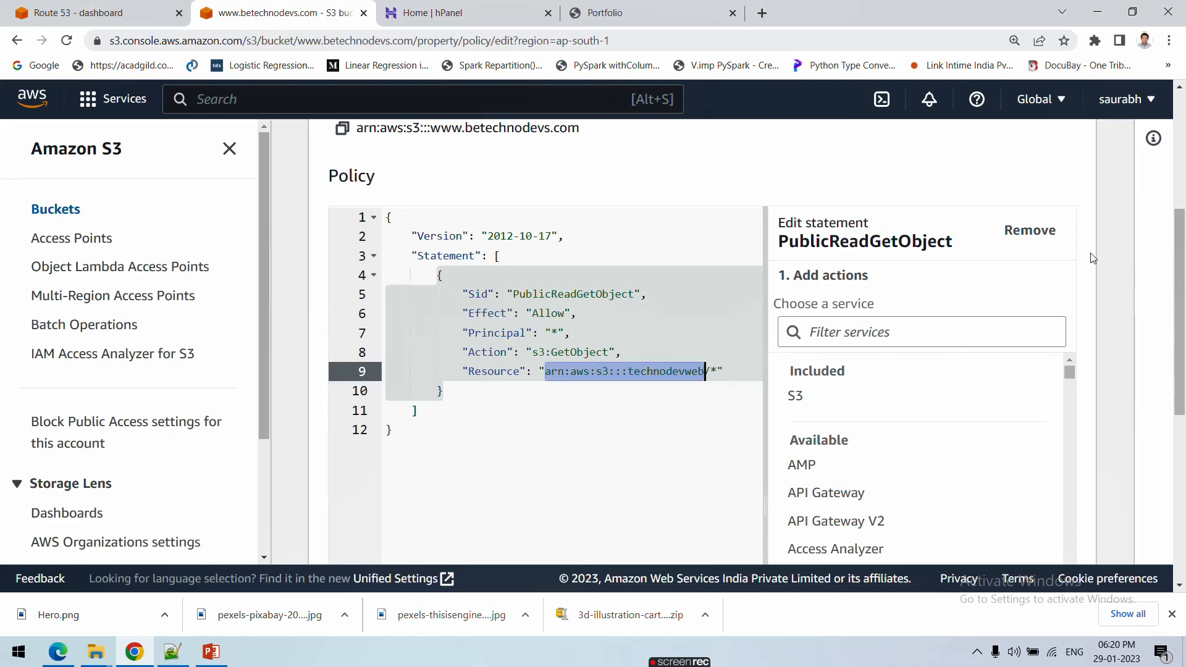
{"action": "key", "text": "ctrl+minus"}
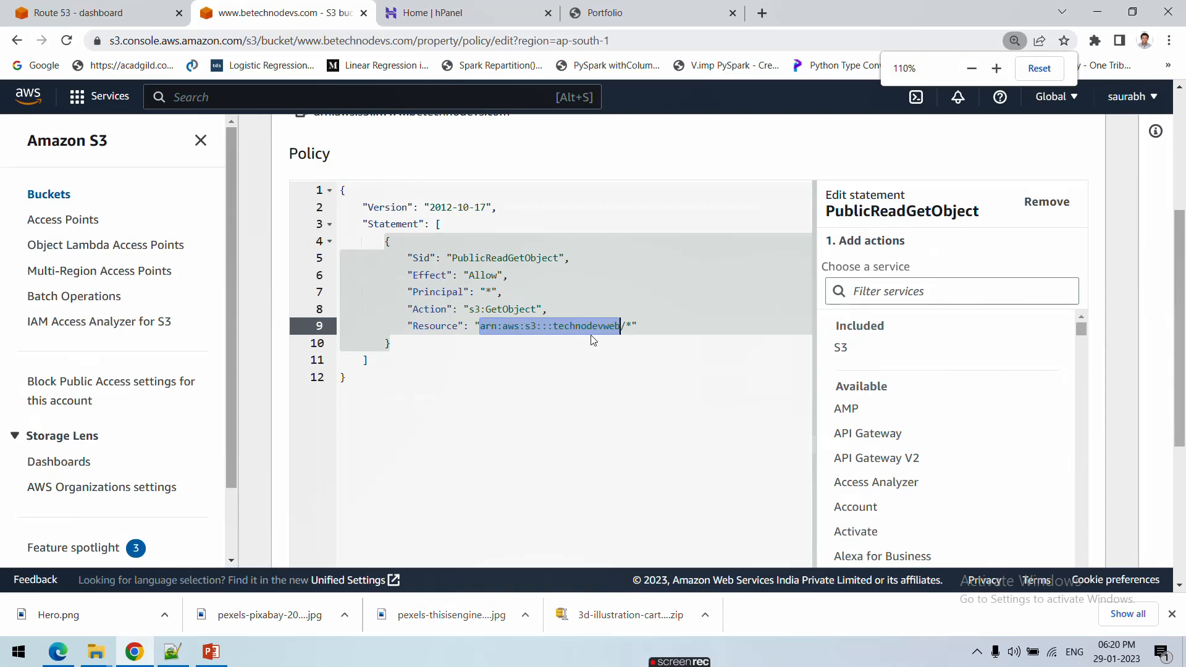
{"action": "scroll", "coordinate": [654, 370], "scroll_direction": "down", "scroll_amount": 4}
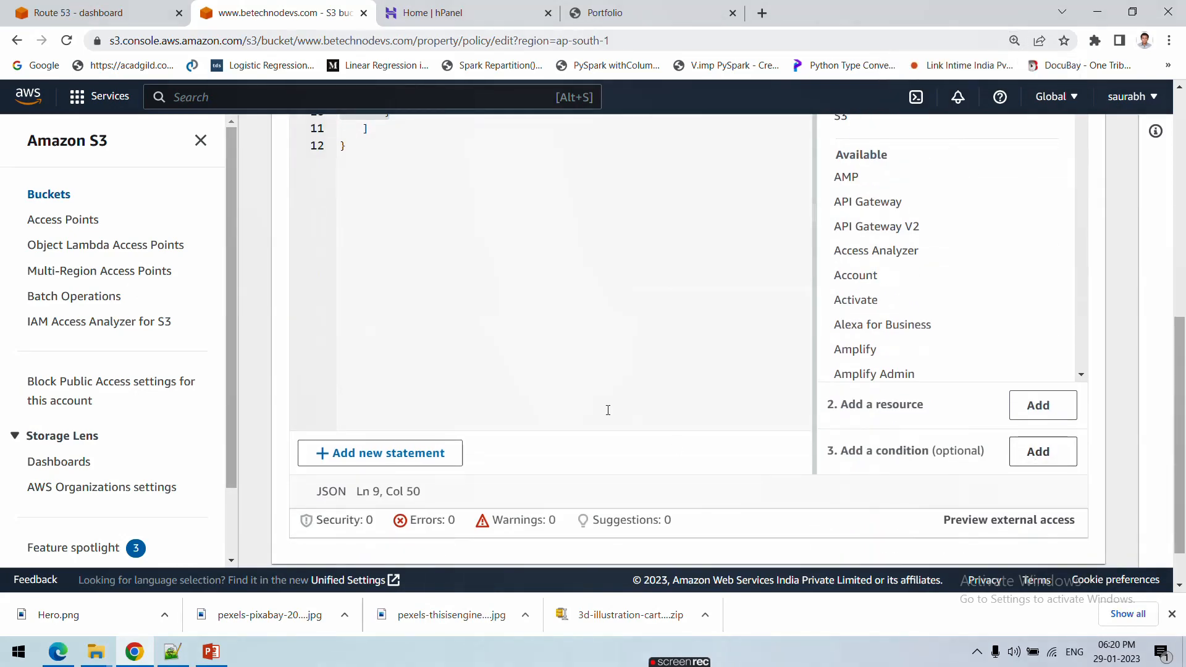
{"action": "scroll", "coordinate": [630, 426], "scroll_direction": "down", "scroll_amount": 1}
{"action": "left_click", "coordinate": [1013, 538]}
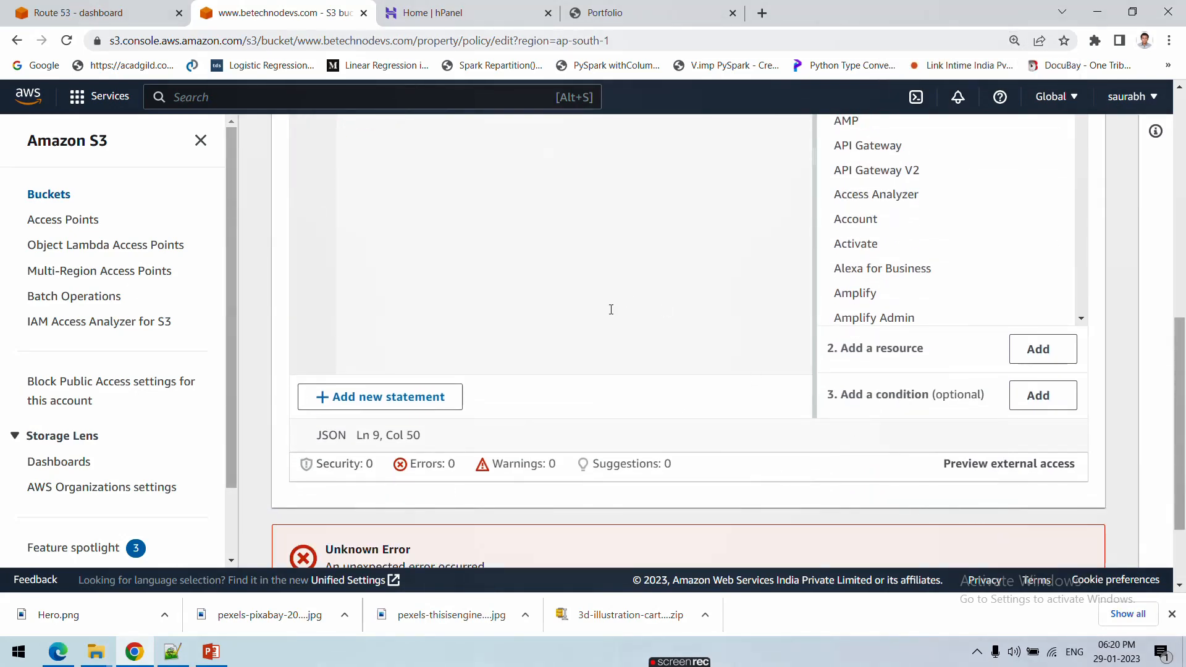
{"action": "scroll", "coordinate": [590, 349], "scroll_direction": "up", "scroll_amount": 2}
{"action": "scroll", "coordinate": [583, 364], "scroll_direction": "down", "scroll_amount": 4}
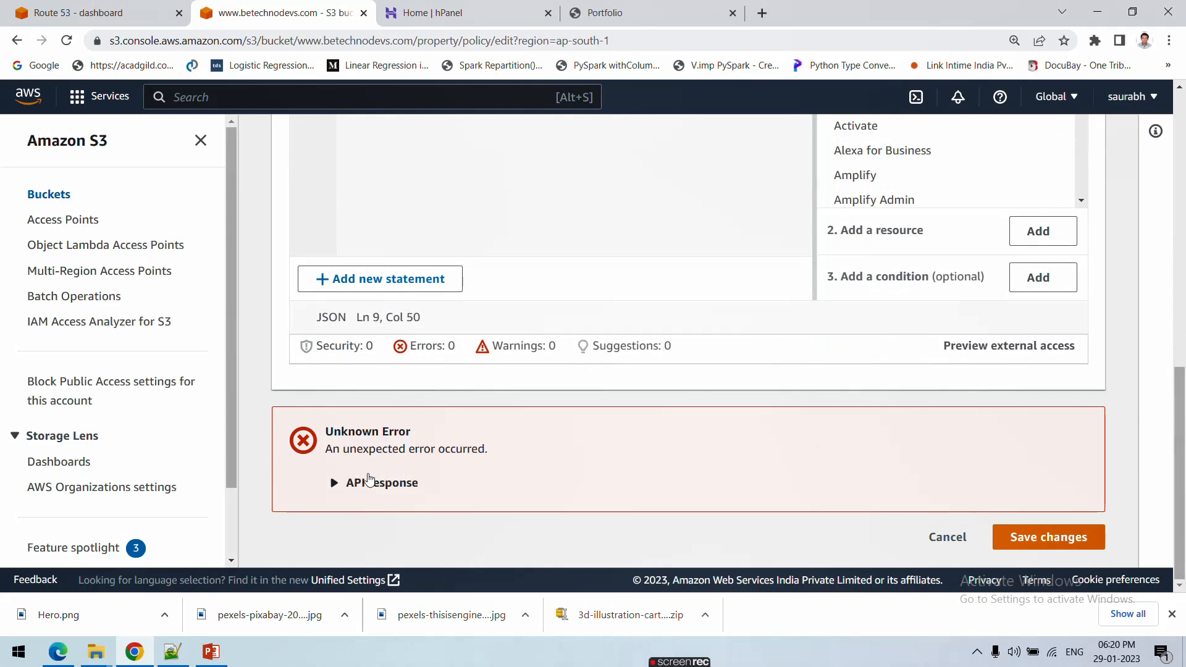
{"action": "scroll", "coordinate": [537, 456], "scroll_direction": "up", "scroll_amount": 8}
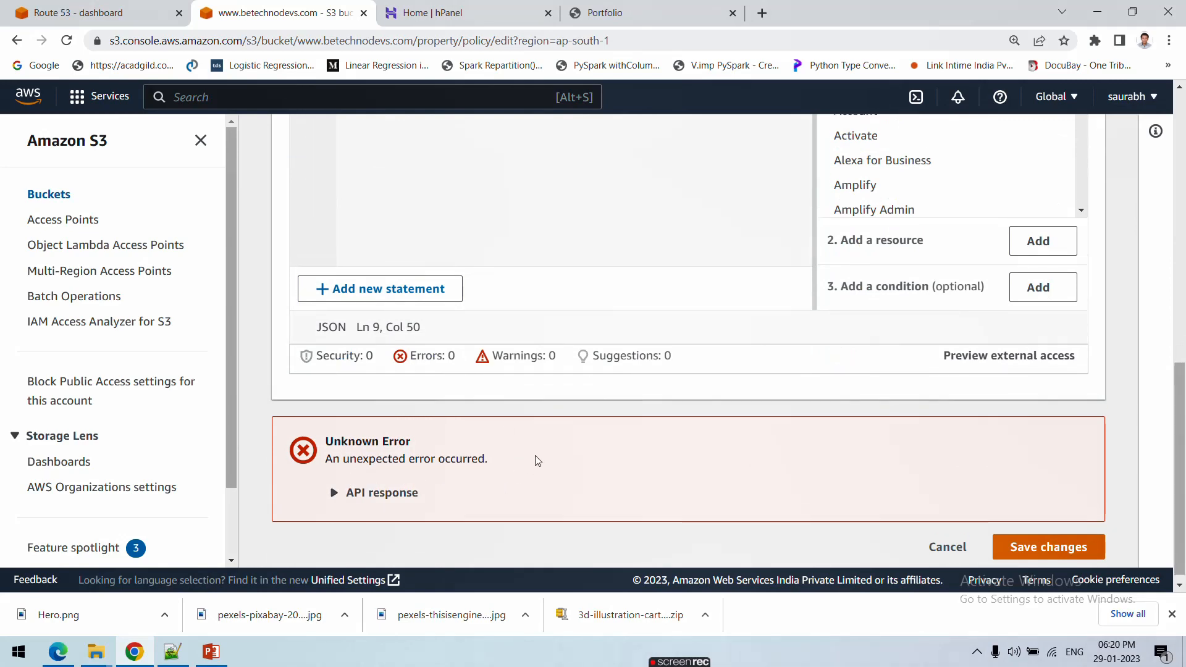
{"action": "double_click", "coordinate": [439, 385]}
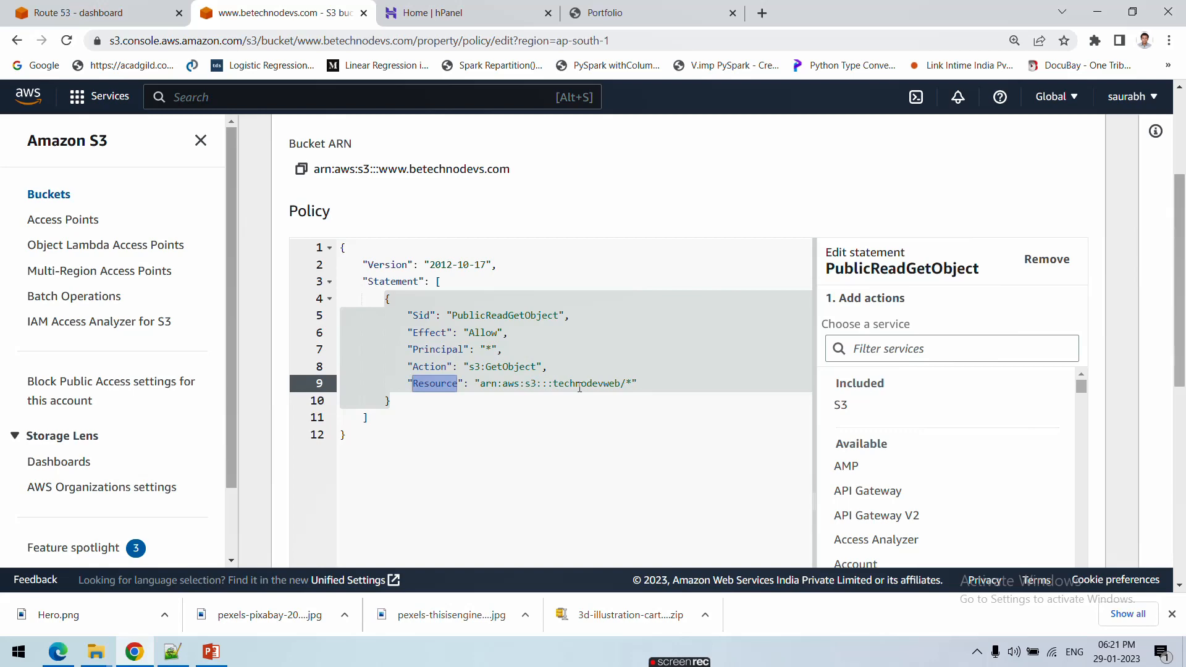
{"action": "double_click", "coordinate": [569, 387]}
{"action": "left_click", "coordinate": [590, 396]}
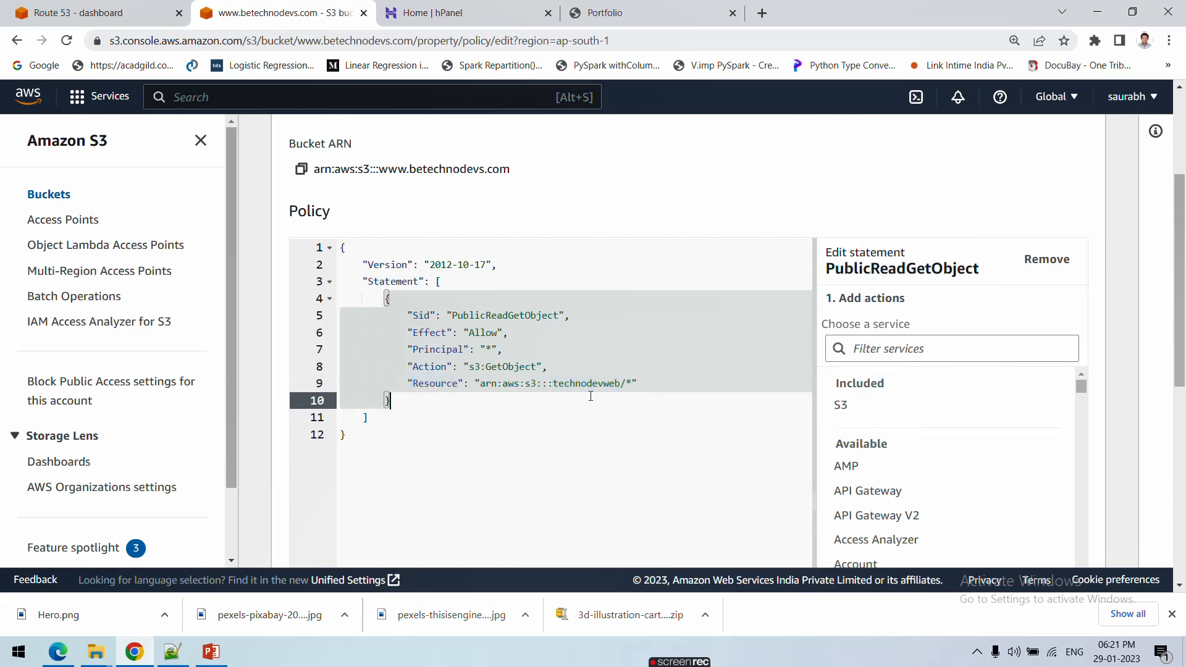
{"action": "double_click", "coordinate": [588, 384]}
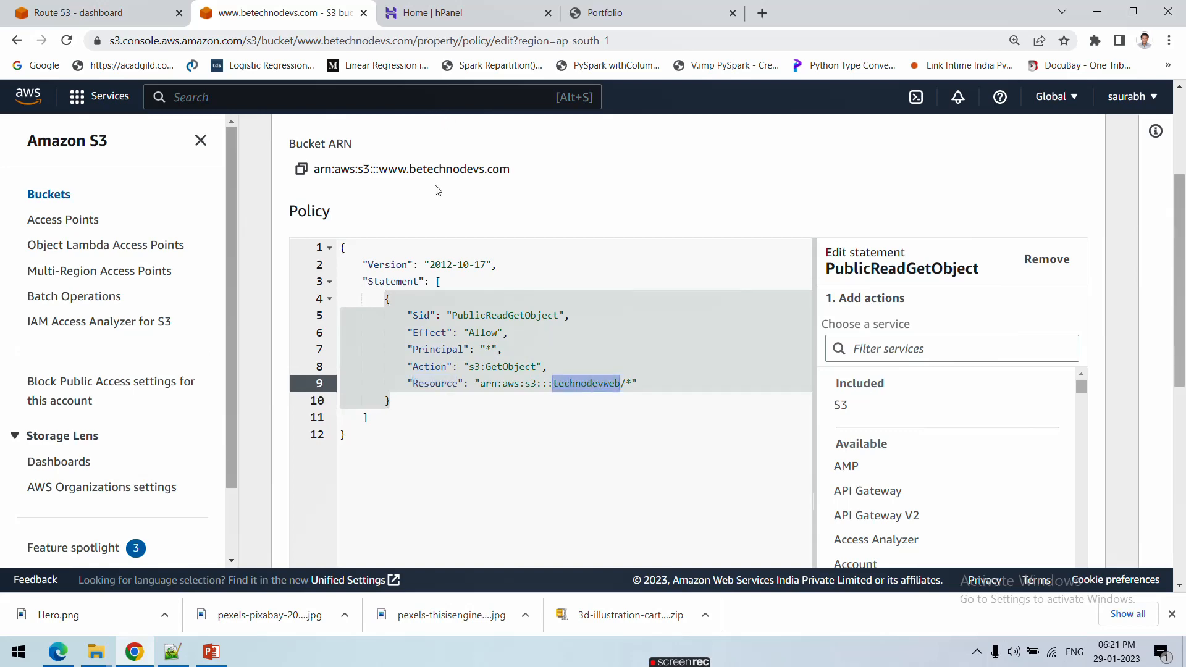
{"action": "scroll", "coordinate": [437, 189], "scroll_direction": "up", "scroll_amount": 3}
{"action": "left_click_drag", "start_coordinate": [425, 146], "coordinate": [570, 171]}
{"action": "key", "text": "ctrl+c"}
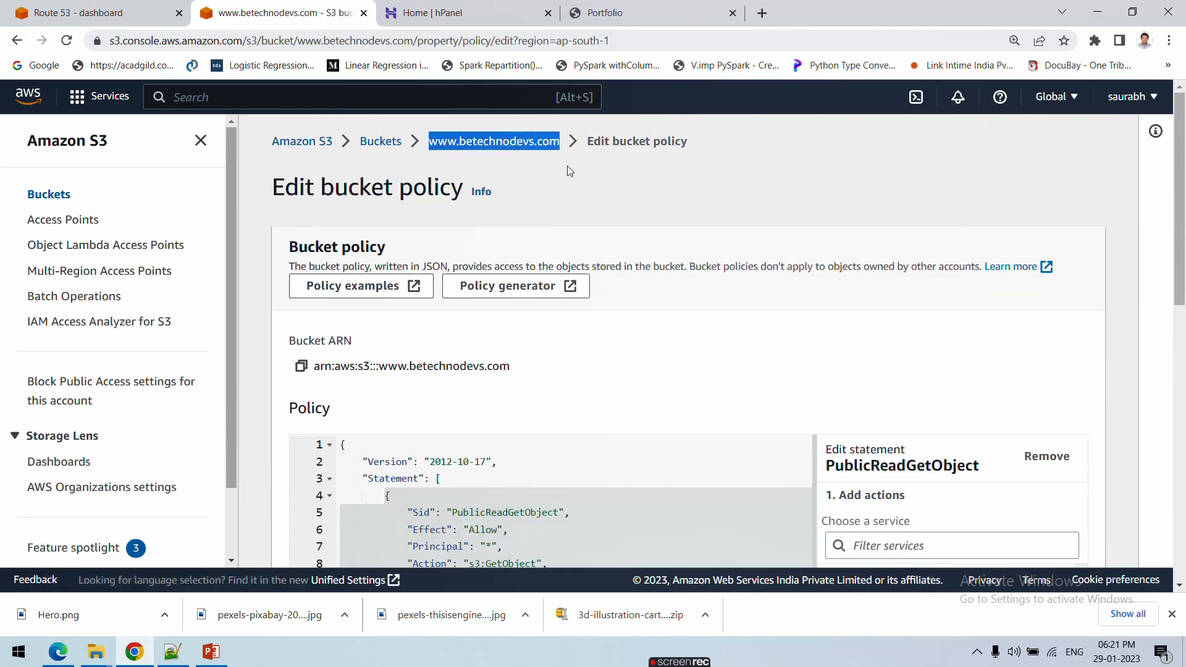
{"action": "scroll", "coordinate": [562, 211], "scroll_direction": "down", "scroll_amount": 3}
{"action": "left_click", "coordinate": [593, 378]}
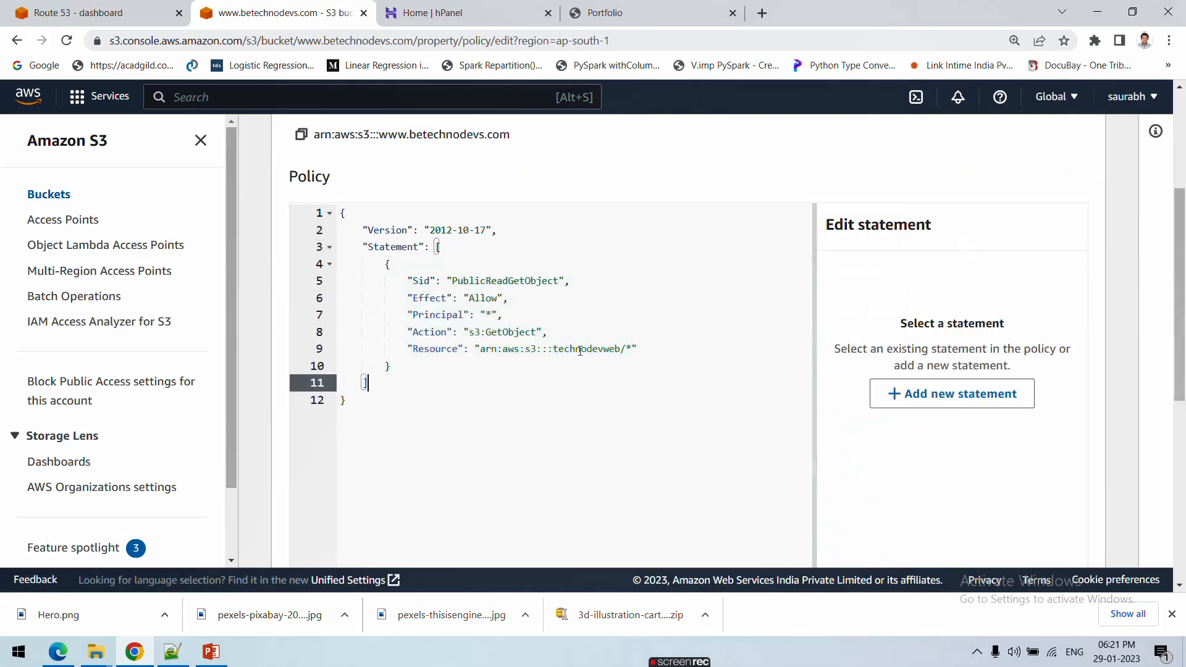
{"action": "double_click", "coordinate": [580, 350]}
{"action": "key", "text": "ctrl+v"}
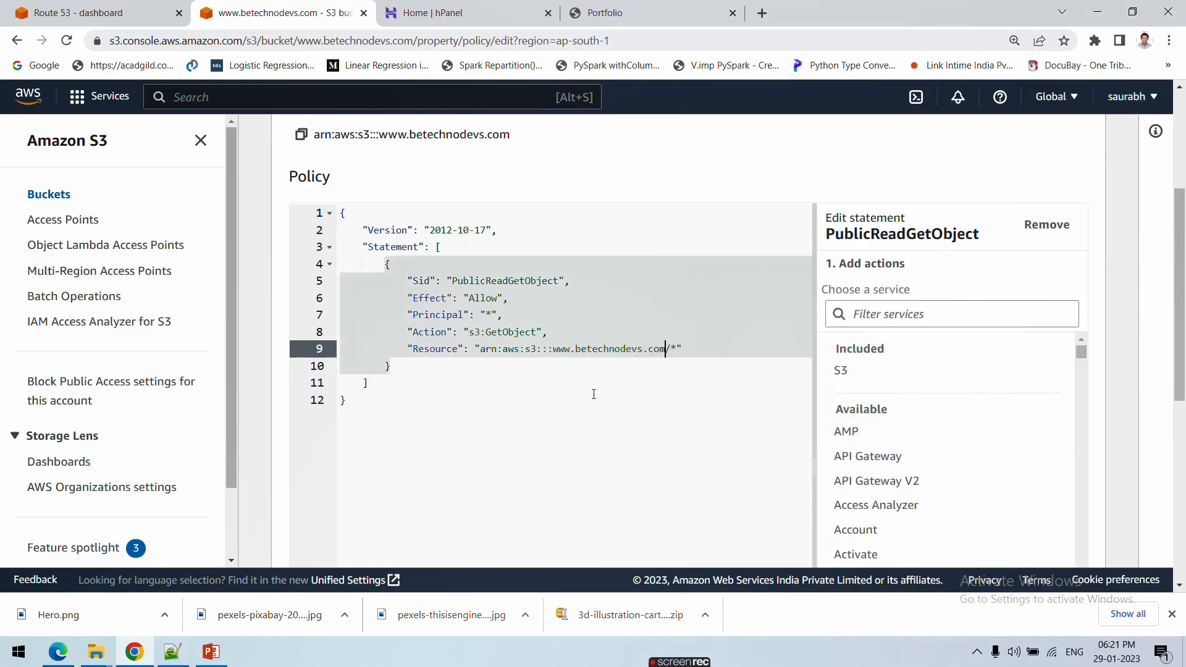
Review the policy's Resource line, save the bucket policy, and check the bucket's public access status.
{"action": "scroll", "coordinate": [594, 394], "scroll_direction": "up", "scroll_amount": 2}
{"action": "scroll", "coordinate": [548, 349], "scroll_direction": "down", "scroll_amount": 2}
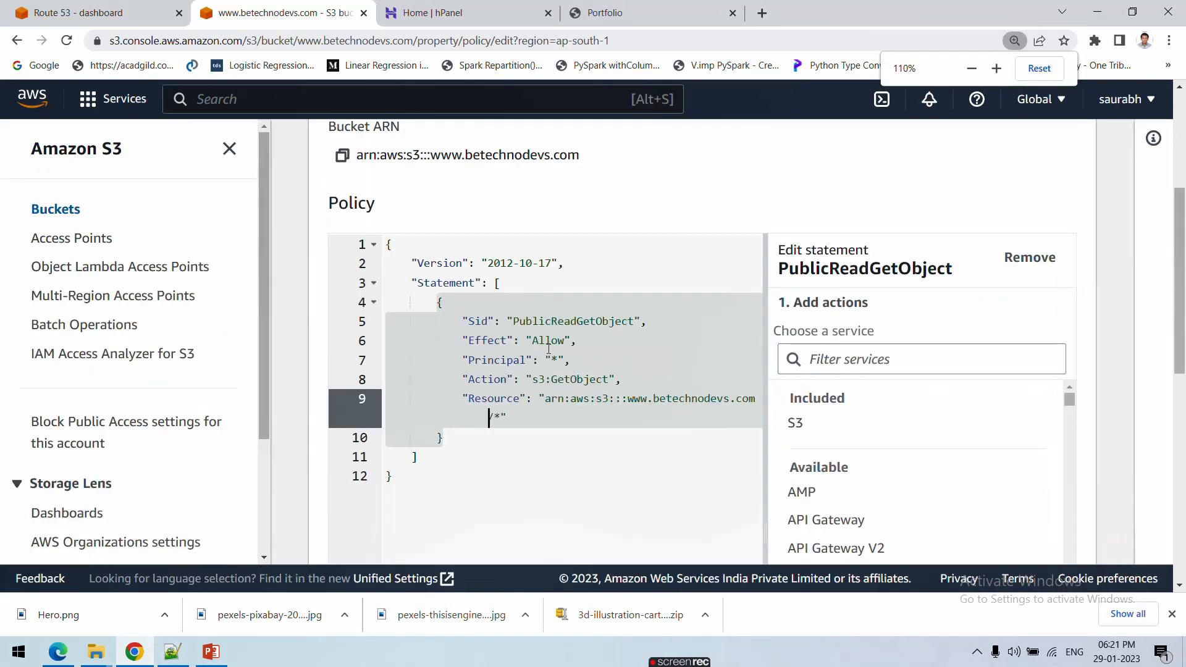
{"action": "scroll", "coordinate": [548, 349], "scroll_direction": "down", "scroll_amount": 1}
{"action": "left_click", "coordinate": [581, 398]}
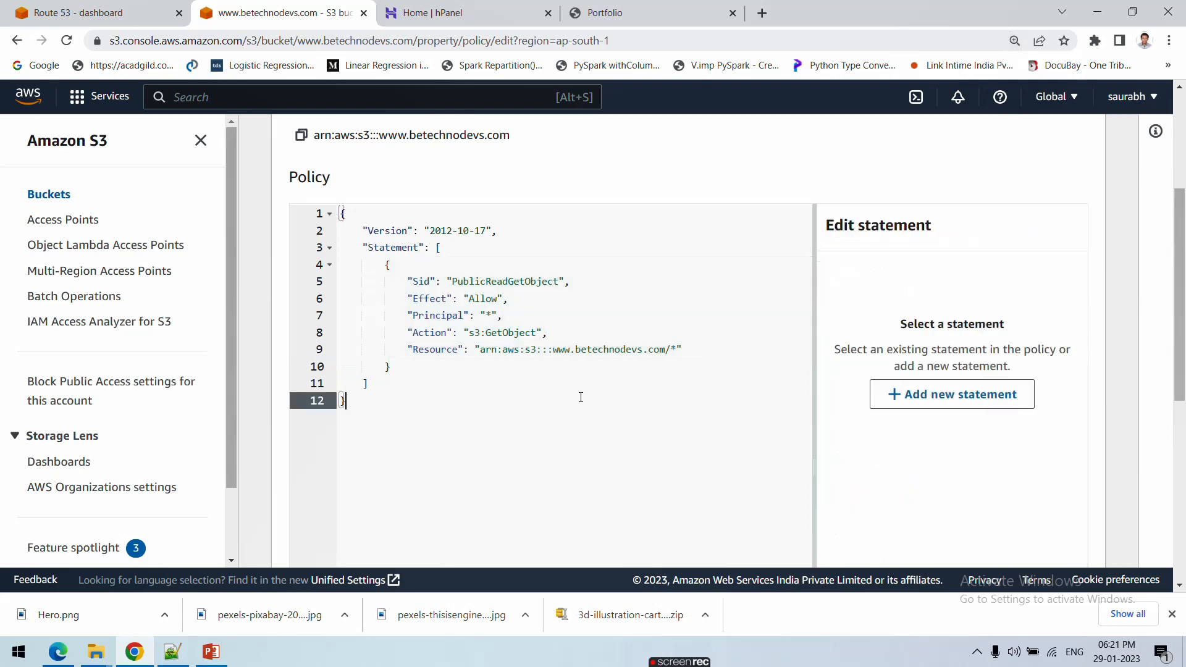
{"action": "left_click_drag", "start_coordinate": [552, 350], "coordinate": [667, 349]}
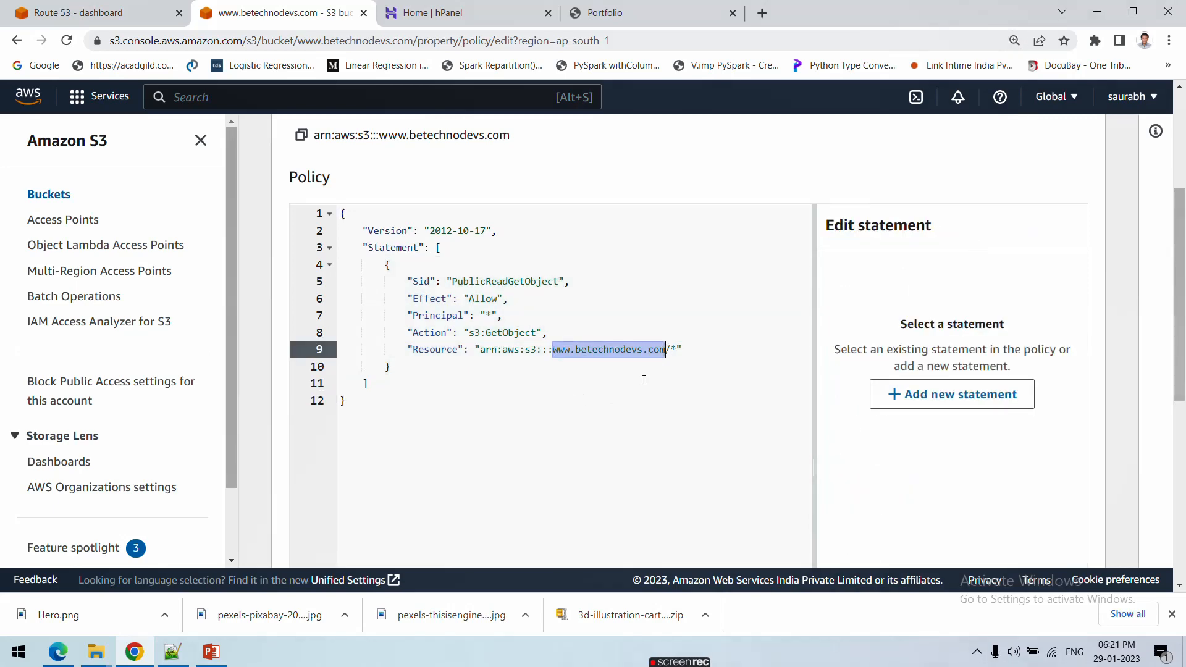
{"action": "left_click", "coordinate": [556, 395]}
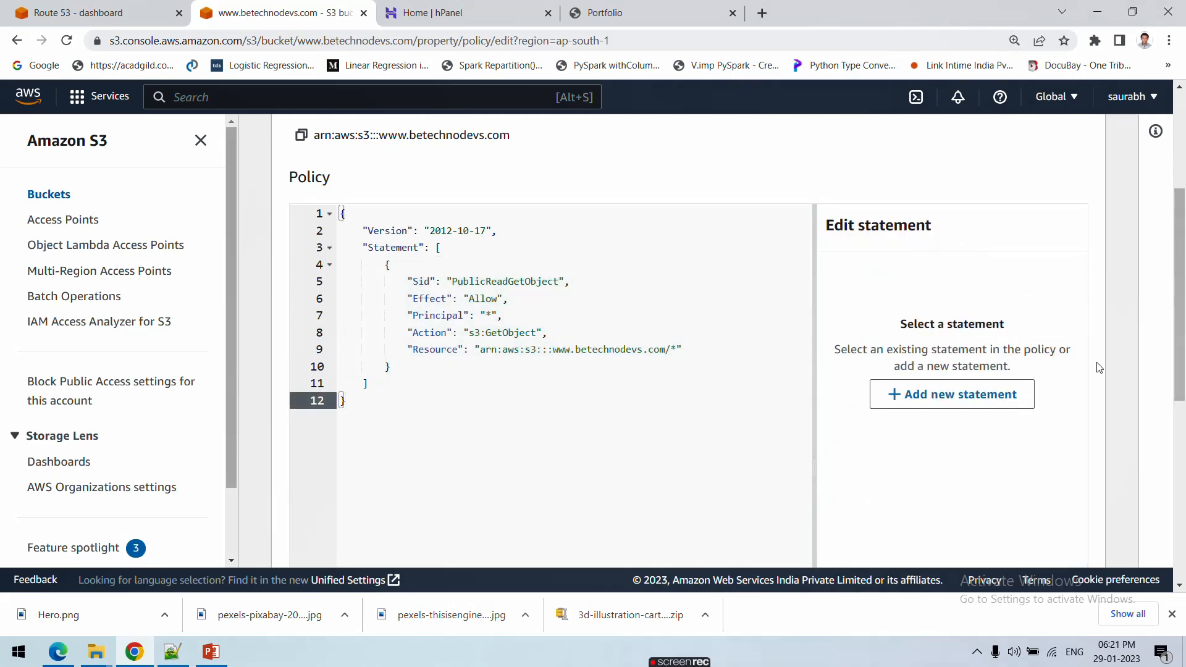
{"action": "scroll", "coordinate": [1106, 370], "scroll_direction": "down", "scroll_amount": 5}
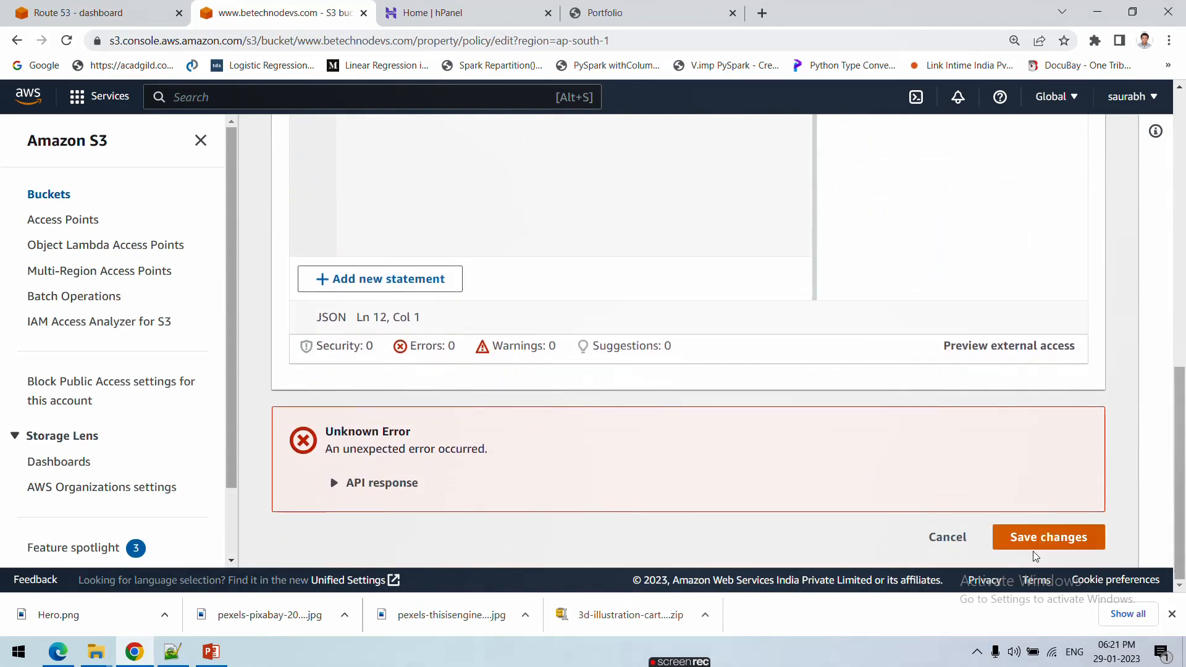
{"action": "left_click", "coordinate": [1047, 540]}
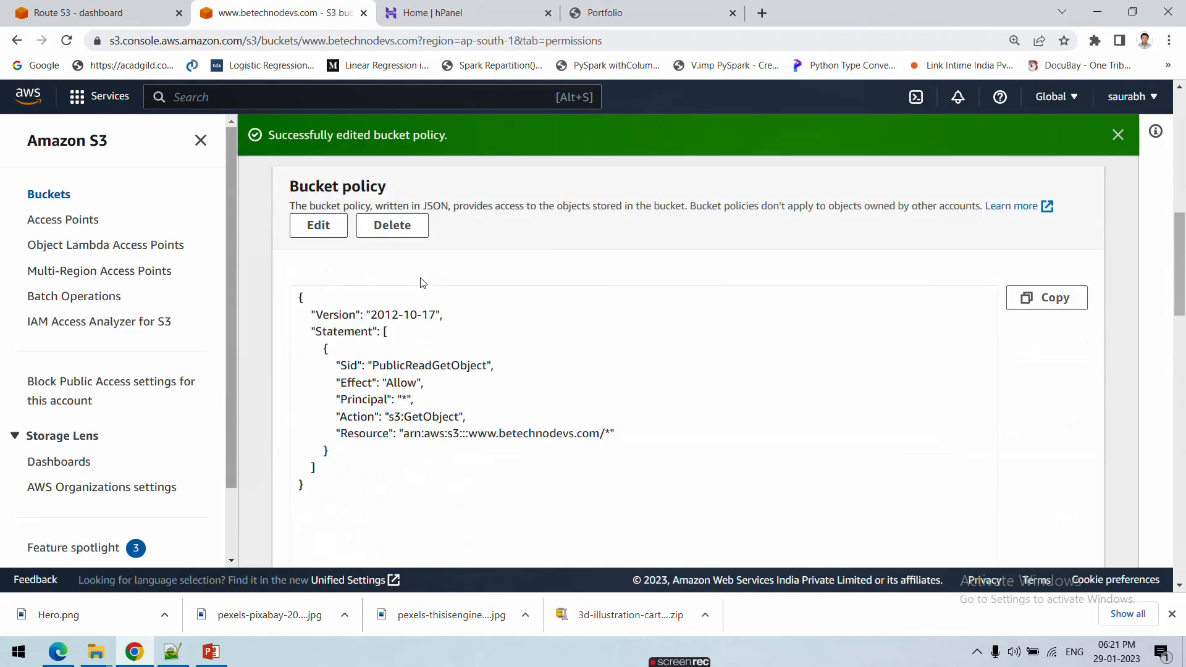
{"action": "scroll", "coordinate": [422, 283], "scroll_direction": "up", "scroll_amount": 9}
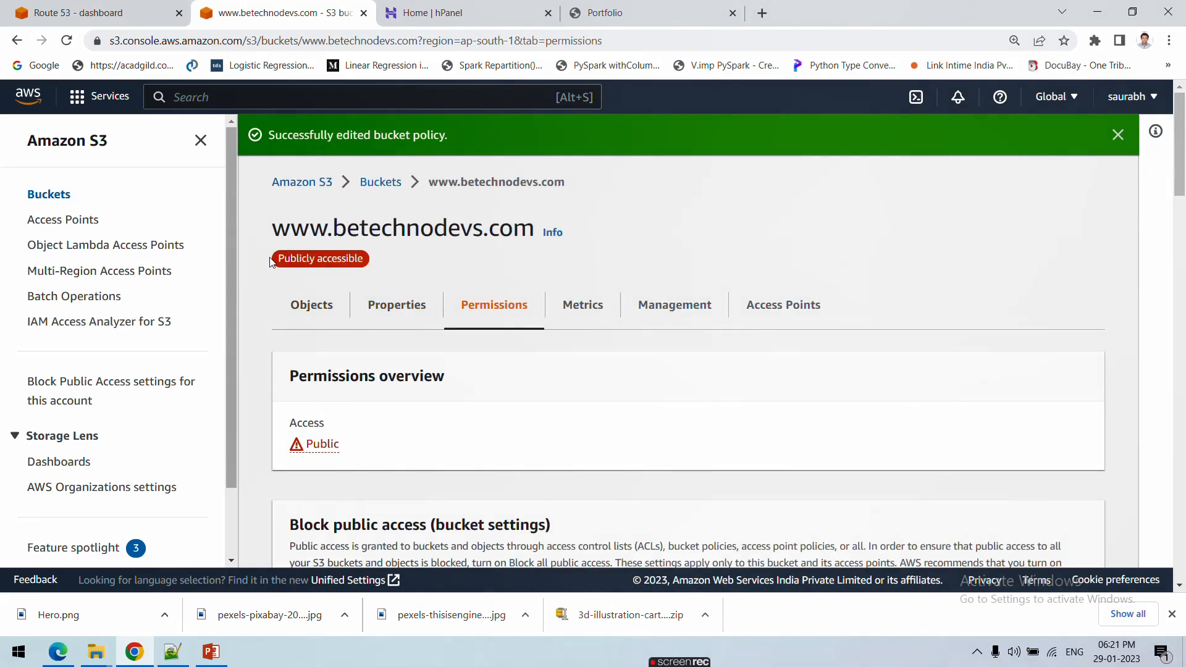
{"action": "left_click_drag", "start_coordinate": [294, 258], "coordinate": [369, 265]}
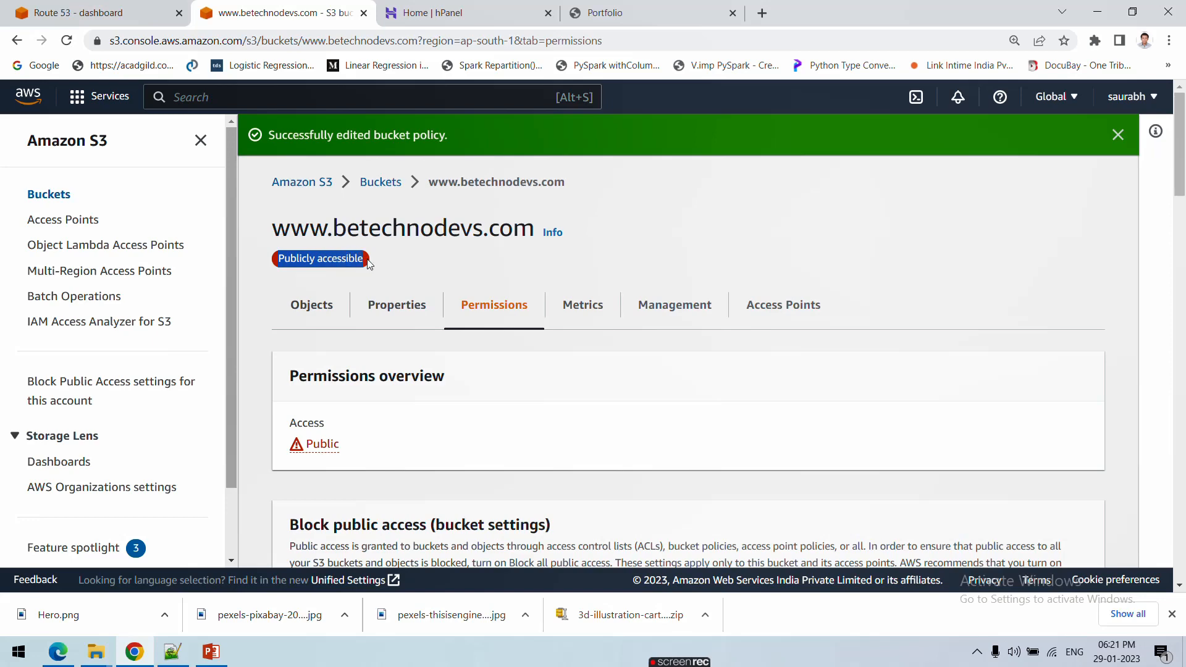
Open index.html from the bucket's objects and copy its Object URL.
{"action": "left_click", "coordinate": [319, 315]}
{"action": "scroll", "coordinate": [420, 490], "scroll_direction": "down", "scroll_amount": 2}
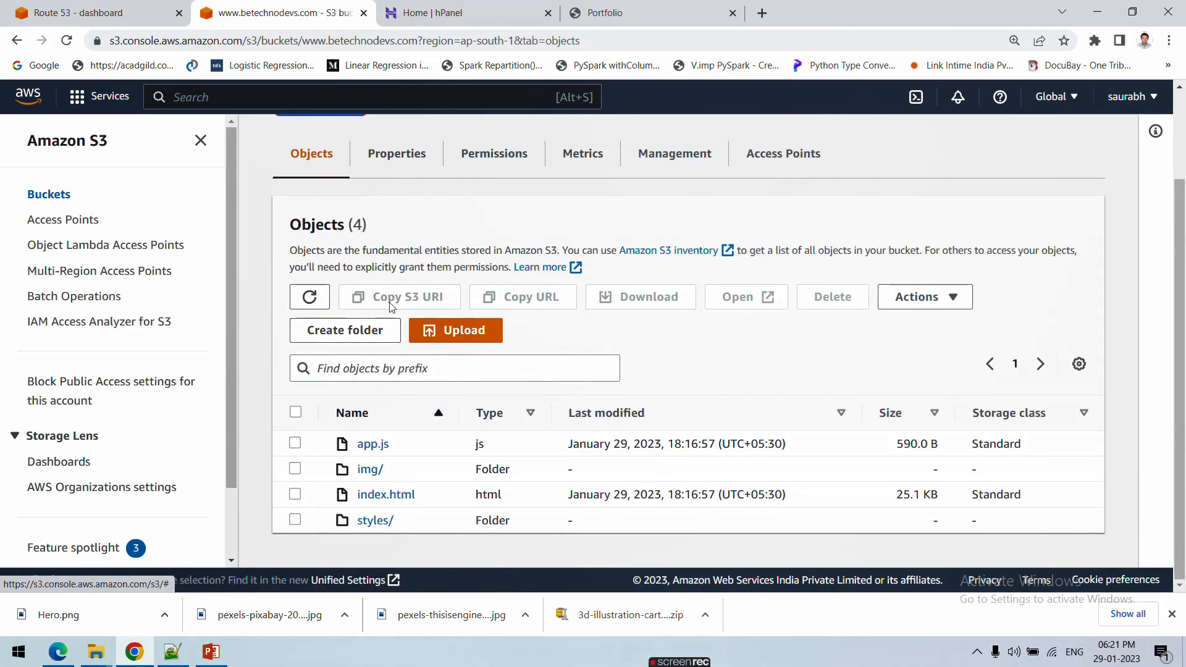
{"action": "left_click", "coordinate": [379, 502]}
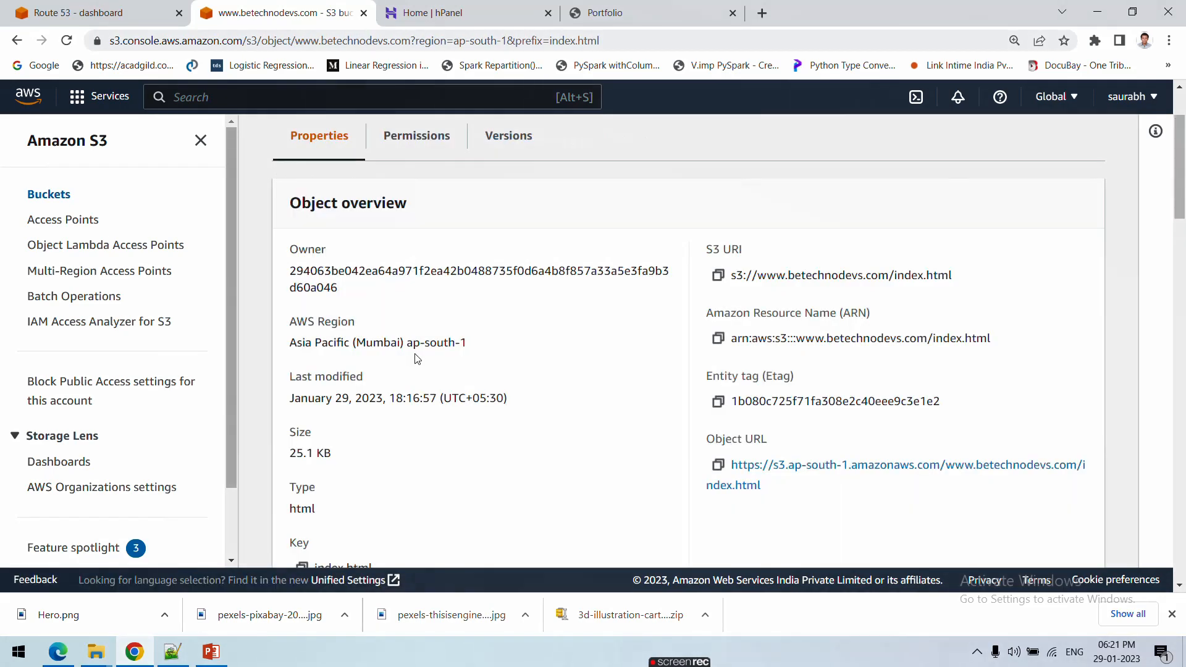
{"action": "scroll", "coordinate": [417, 361], "scroll_direction": "down", "scroll_amount": 5}
{"action": "scroll", "coordinate": [417, 365], "scroll_direction": "up", "scroll_amount": 5}
{"action": "scroll", "coordinate": [519, 355], "scroll_direction": "down", "scroll_amount": 1}
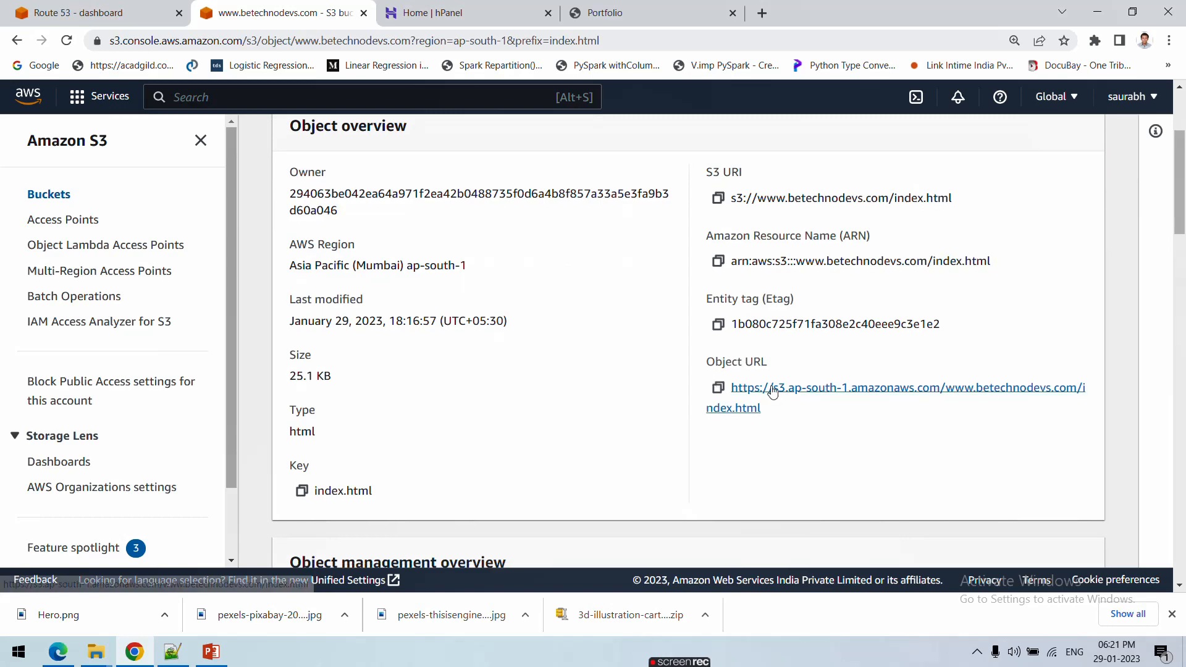
{"action": "scroll", "coordinate": [717, 383], "scroll_direction": "down", "scroll_amount": 1}
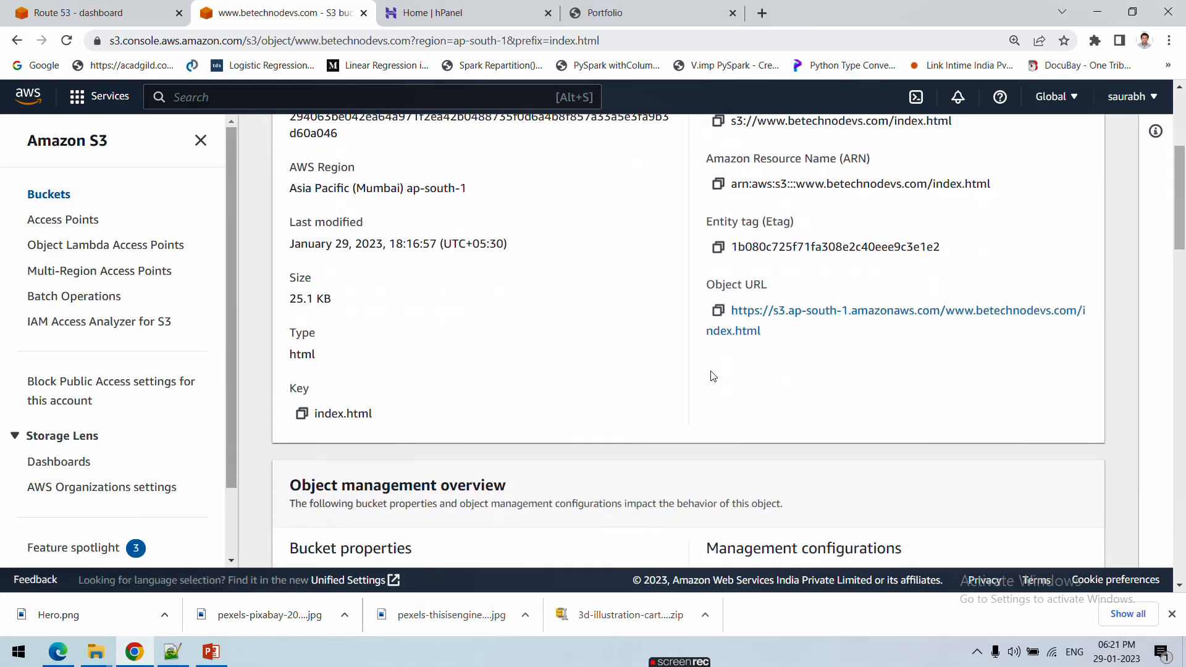
{"action": "left_click_drag", "start_coordinate": [769, 336], "coordinate": [724, 322]}
{"action": "left_click", "coordinate": [719, 310]}
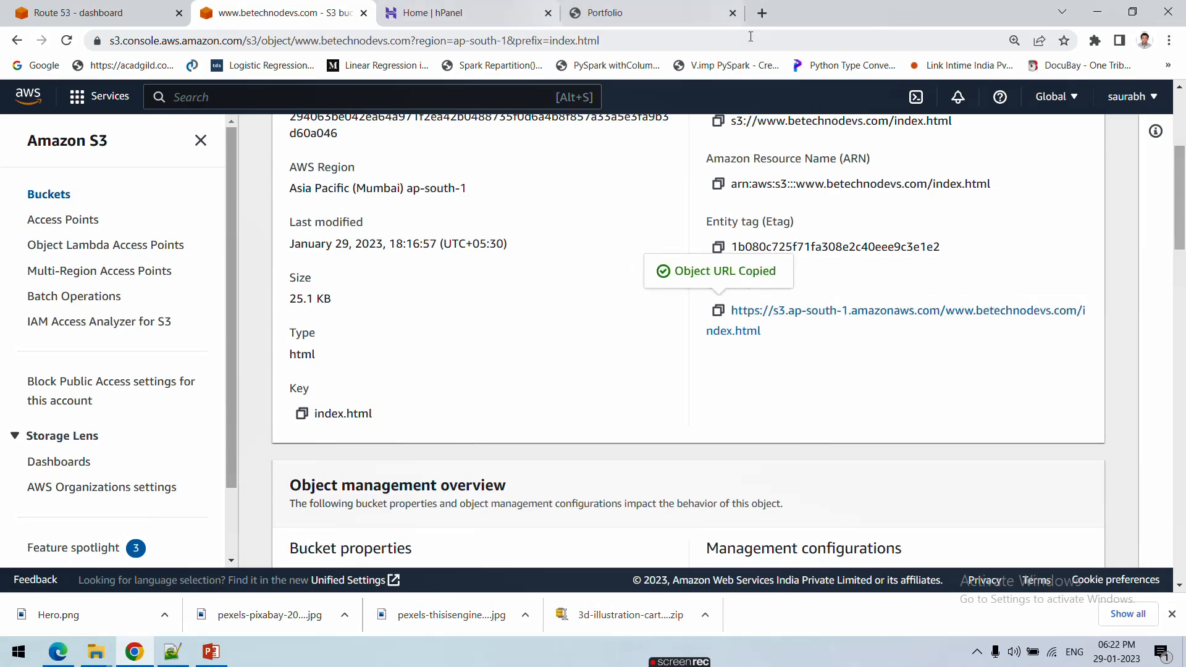
Load the copied index.html Object URL in a new browser tab.
{"action": "left_click", "coordinate": [761, 13]}
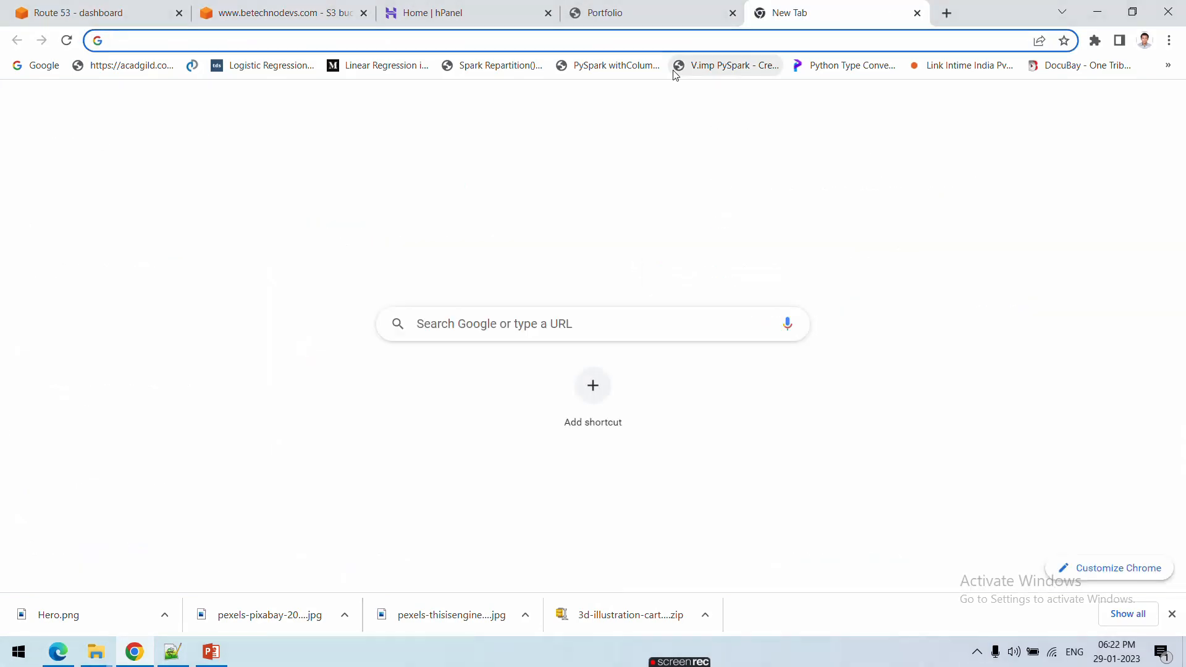
{"action": "key", "text": "ctrl+v"}
{"action": "left_click", "coordinate": [673, 70]}
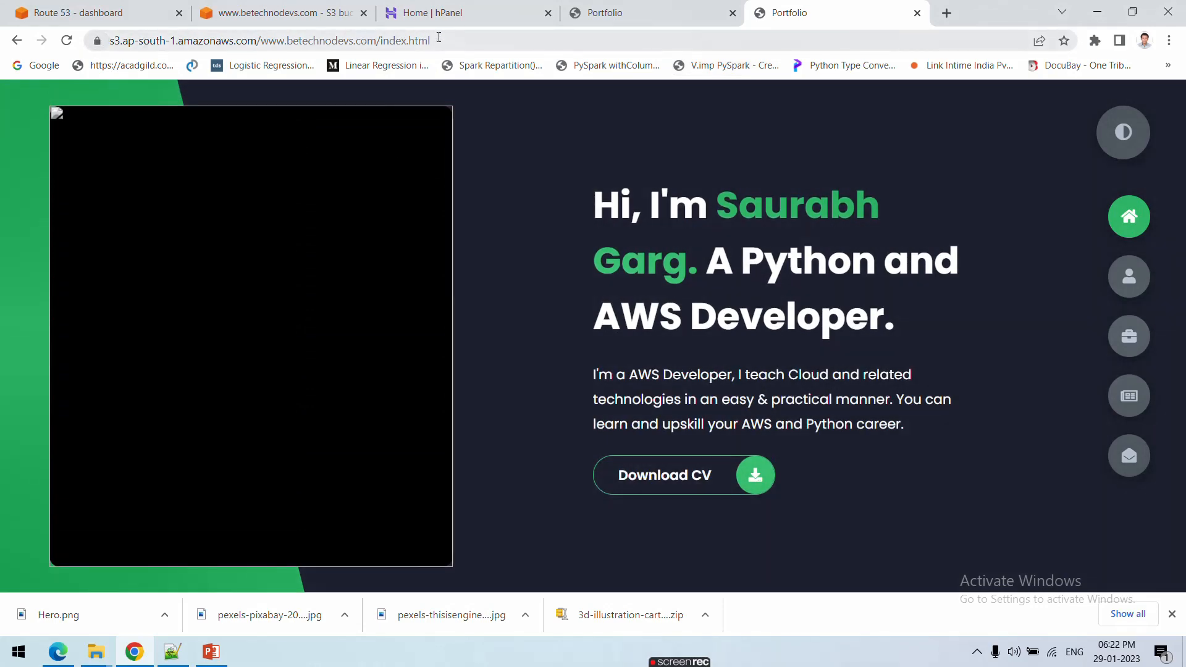
Browse all sections of the hosted portfolio site, including the home, About Me and My Portfolio sections.
{"action": "left_click", "coordinate": [1131, 281]}
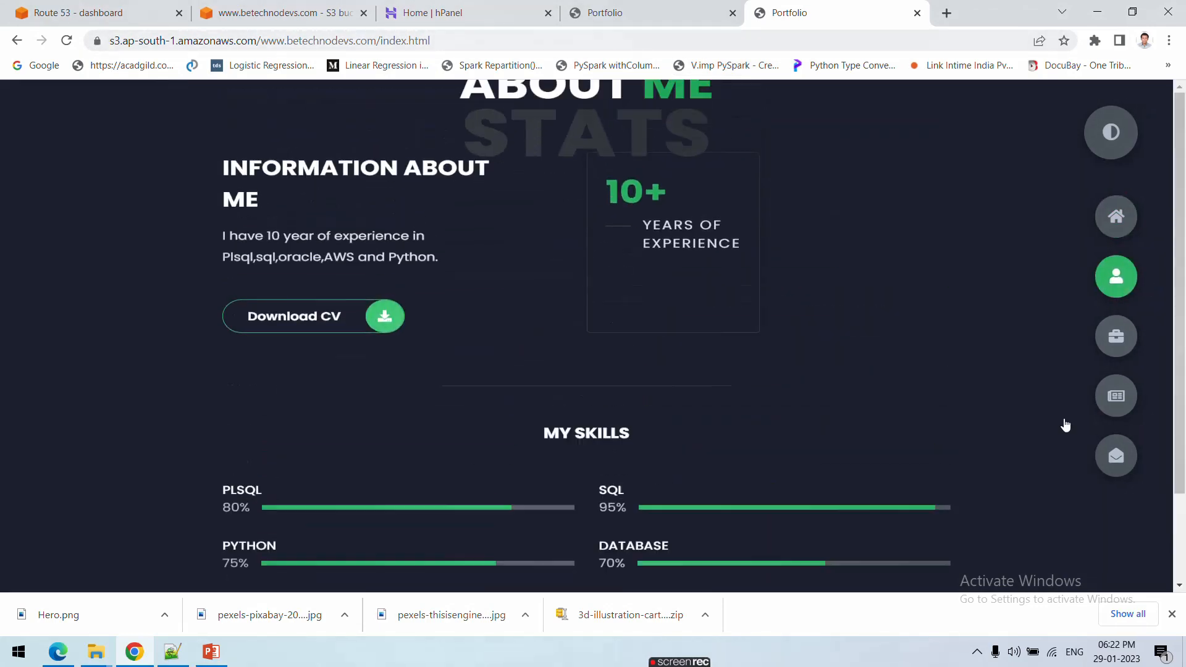
{"action": "left_click", "coordinate": [1119, 340]}
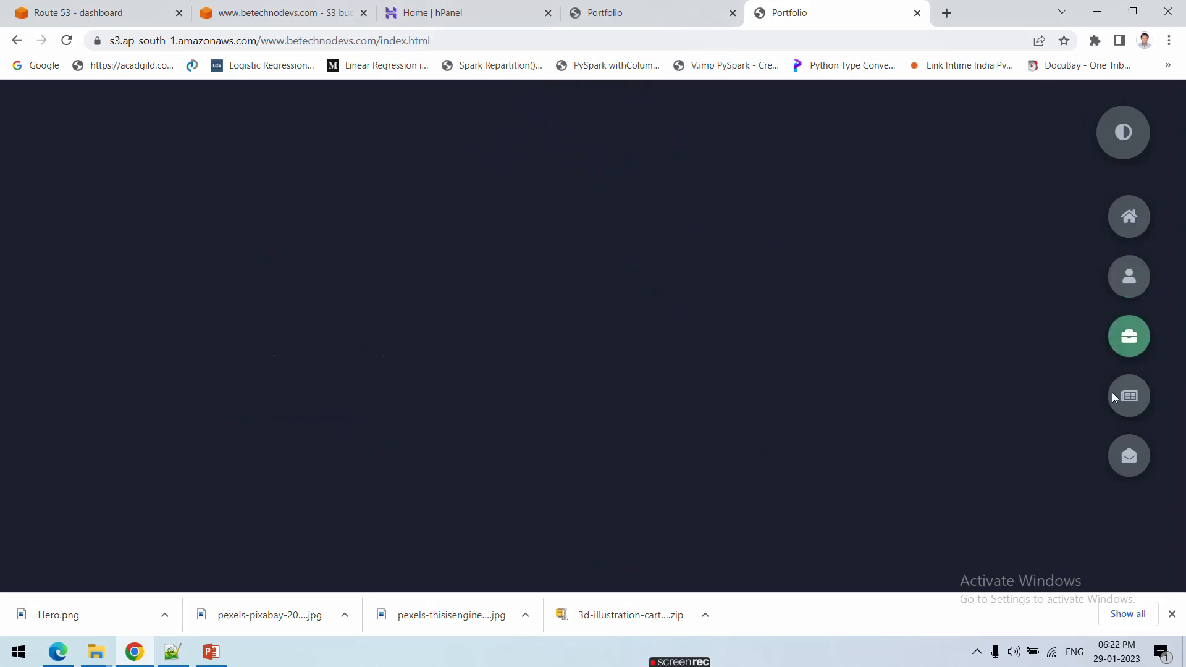
{"action": "left_click", "coordinate": [1130, 398]}
{"action": "left_click", "coordinate": [1132, 471]}
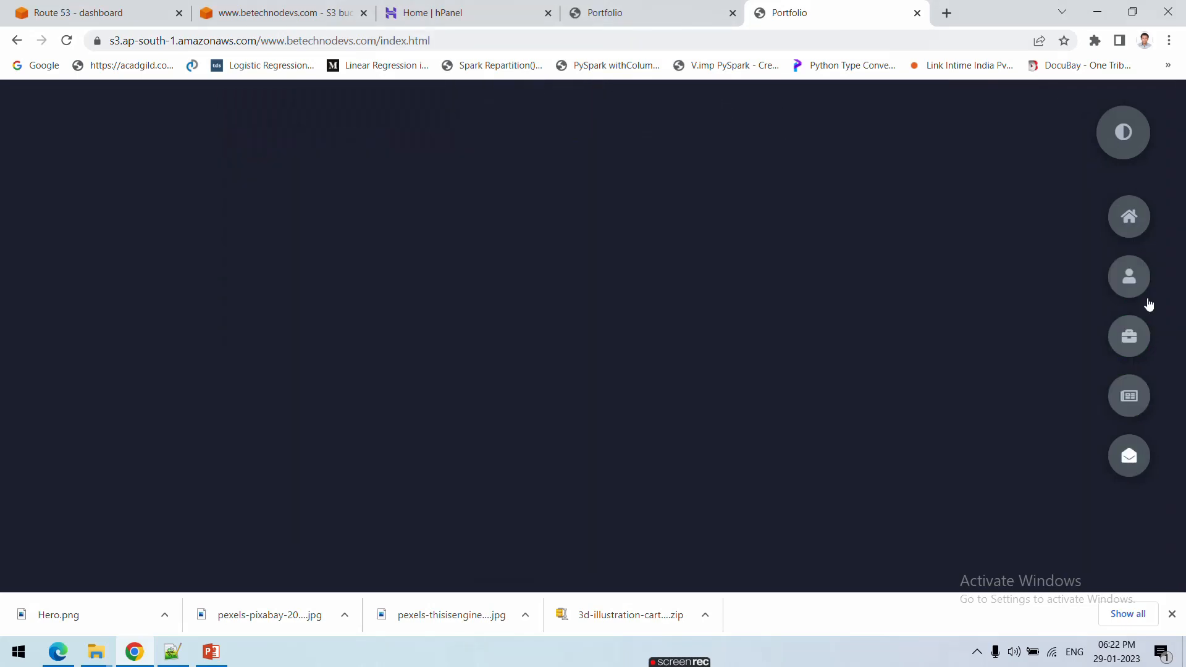
{"action": "left_click", "coordinate": [1129, 216]}
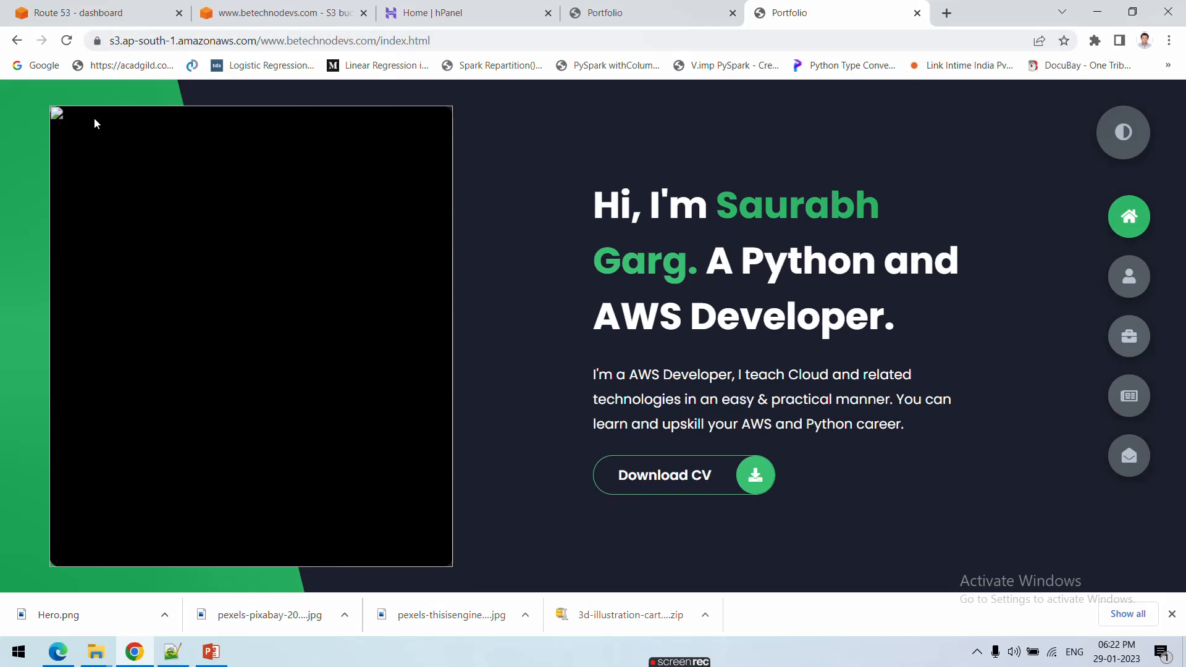
{"action": "left_click", "coordinate": [1129, 276]}
{"action": "left_click", "coordinate": [1127, 333]}
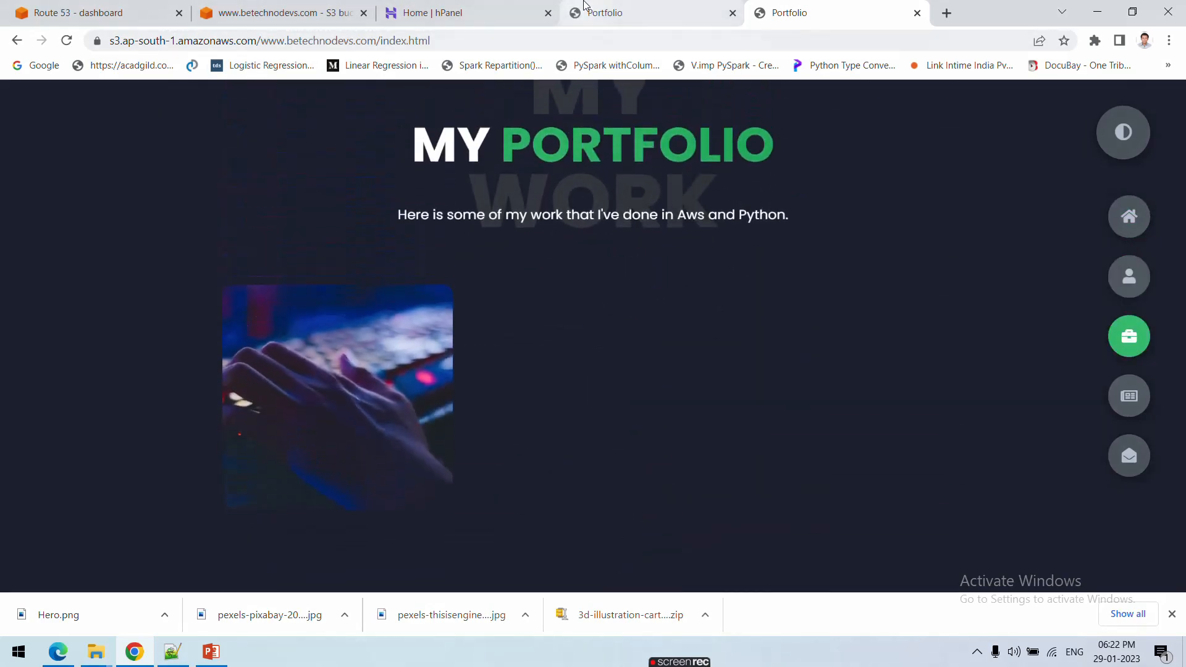
Compare the hosted site's address with the local D:/mywebsite/index.html copy, then return to the S3 console.
{"action": "mouse_move", "coordinate": [338, 333]}
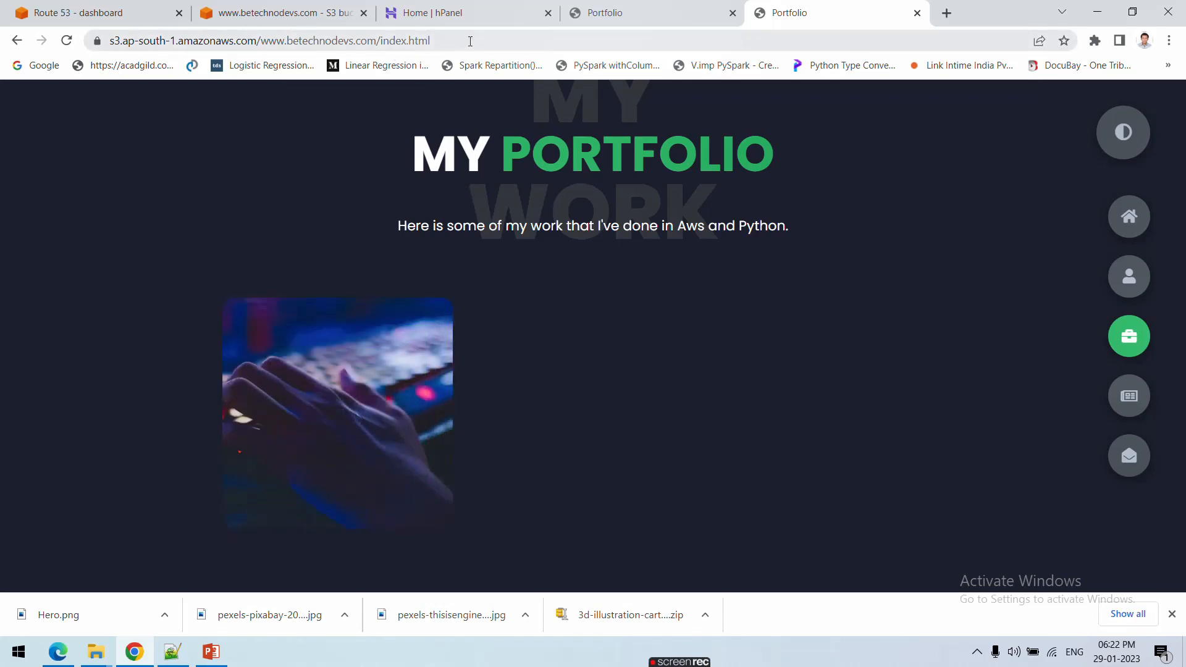
{"action": "left_click_drag", "start_coordinate": [478, 40], "coordinate": [103, 40]}
{"action": "left_click", "coordinate": [655, 12]}
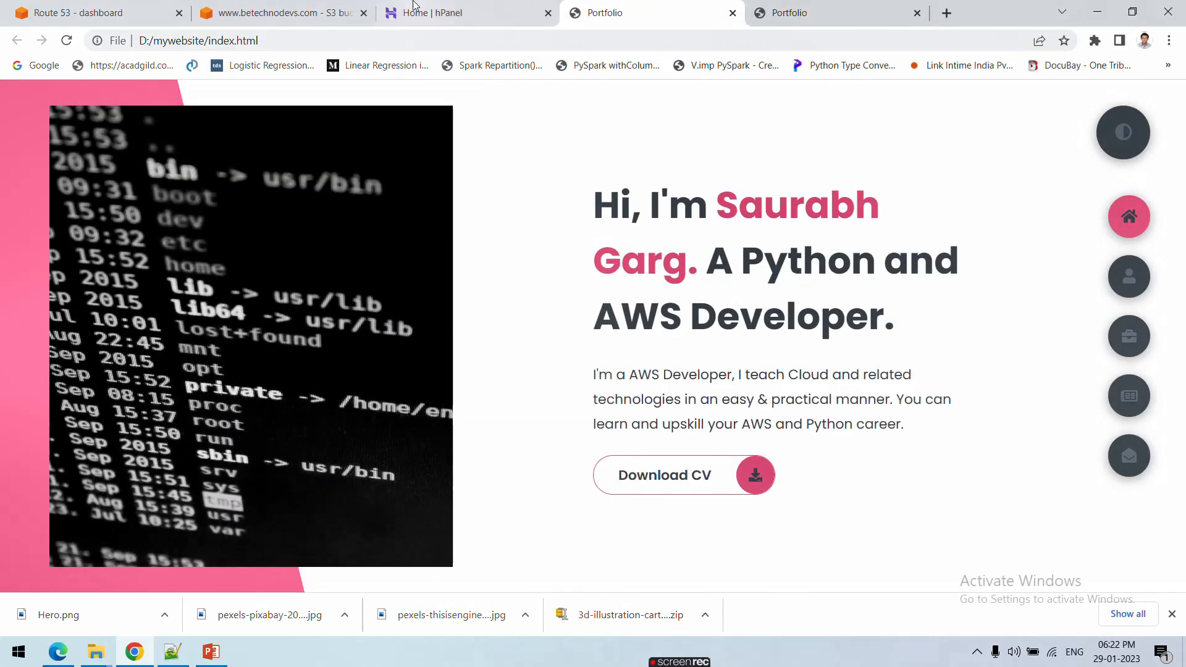
{"action": "left_click", "coordinate": [432, 11]}
{"action": "left_click", "coordinate": [318, 6]}
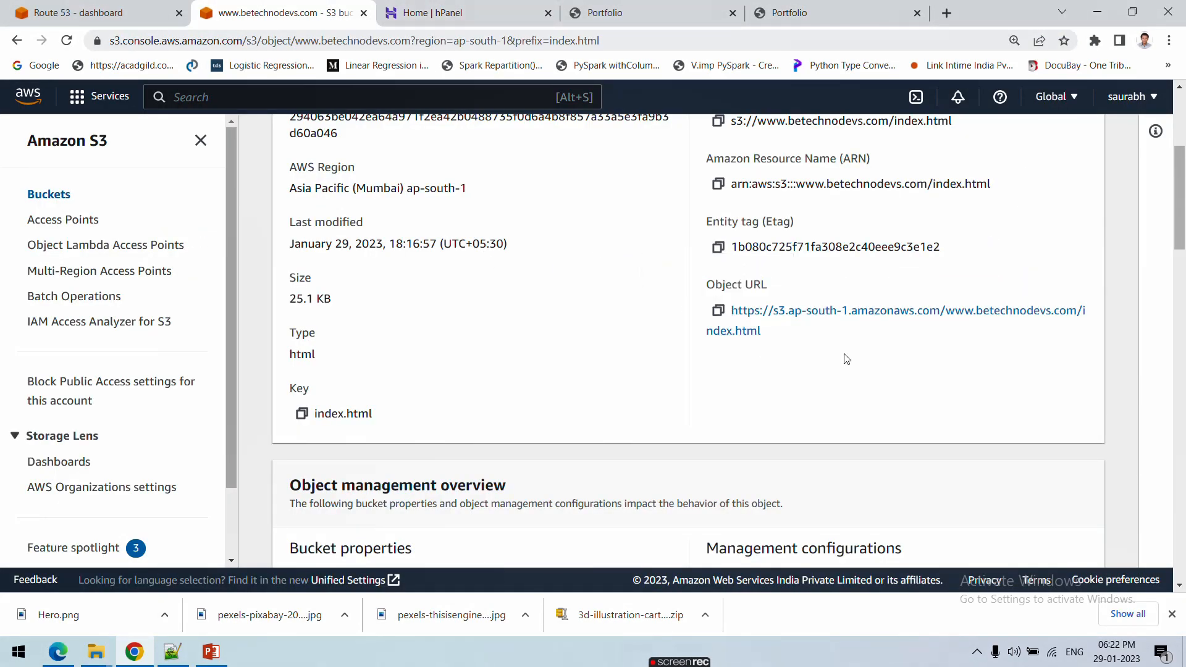
Examine the Object URL in the index.html object overview.
{"action": "scroll", "coordinate": [612, 290], "scroll_direction": "up", "scroll_amount": 5}
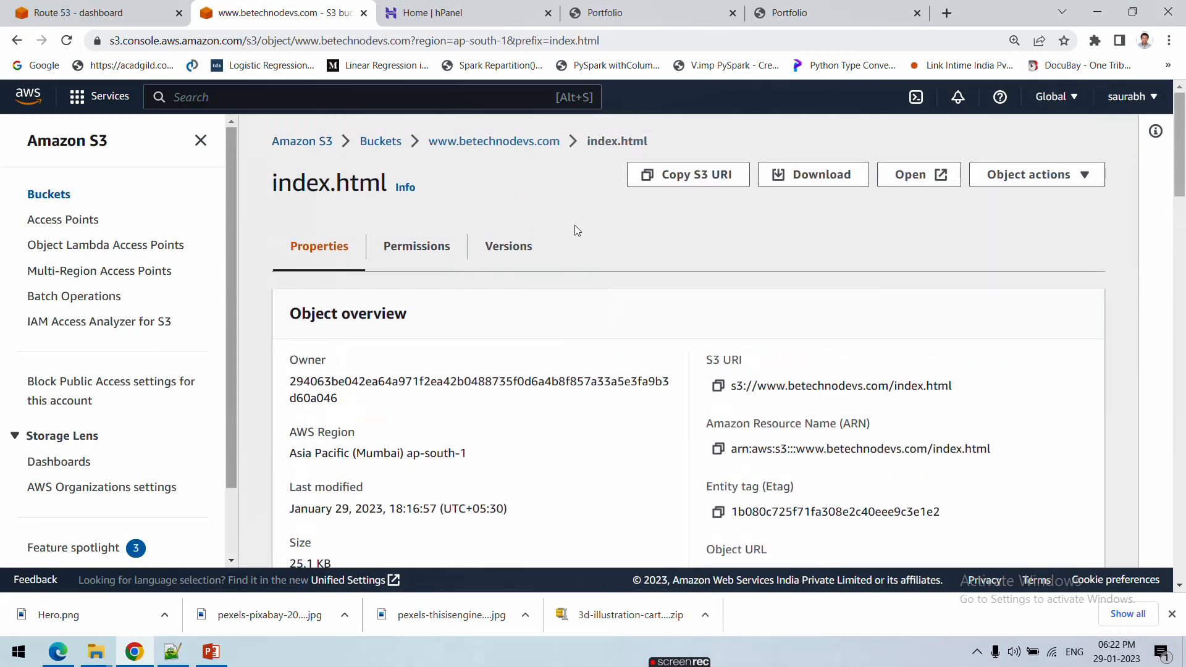
{"action": "scroll", "coordinate": [662, 142], "scroll_direction": "down", "scroll_amount": 4}
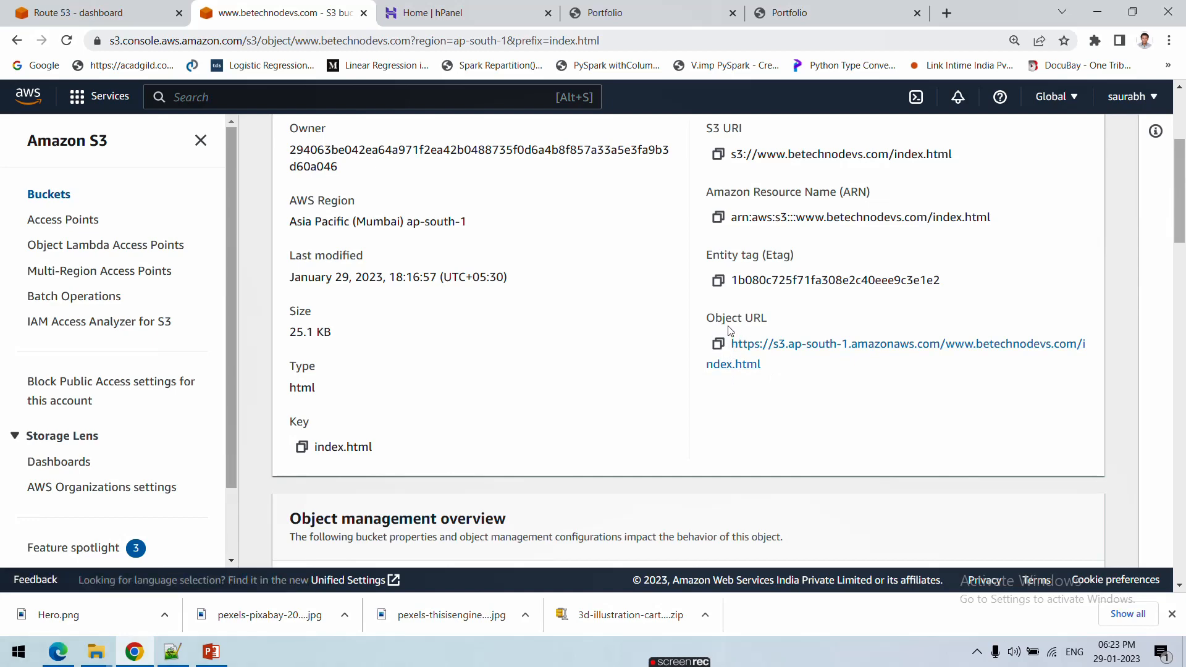
{"action": "mouse_move", "coordinate": [728, 331]}
{"action": "left_mouse_down"}
{"action": "mouse_move", "coordinate": [780, 366]}
{"action": "mouse_move", "coordinate": [730, 342]}
{"action": "left_mouse_up"}
{"action": "left_click", "coordinate": [775, 365]}
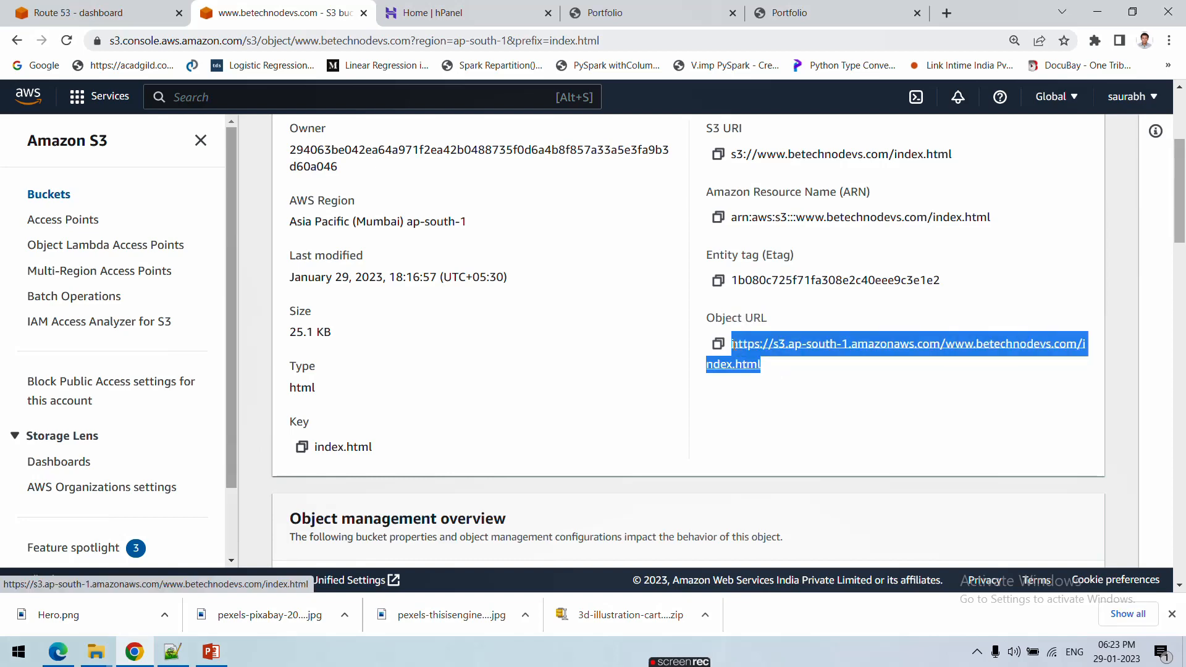
{"action": "left_click", "coordinate": [774, 368]}
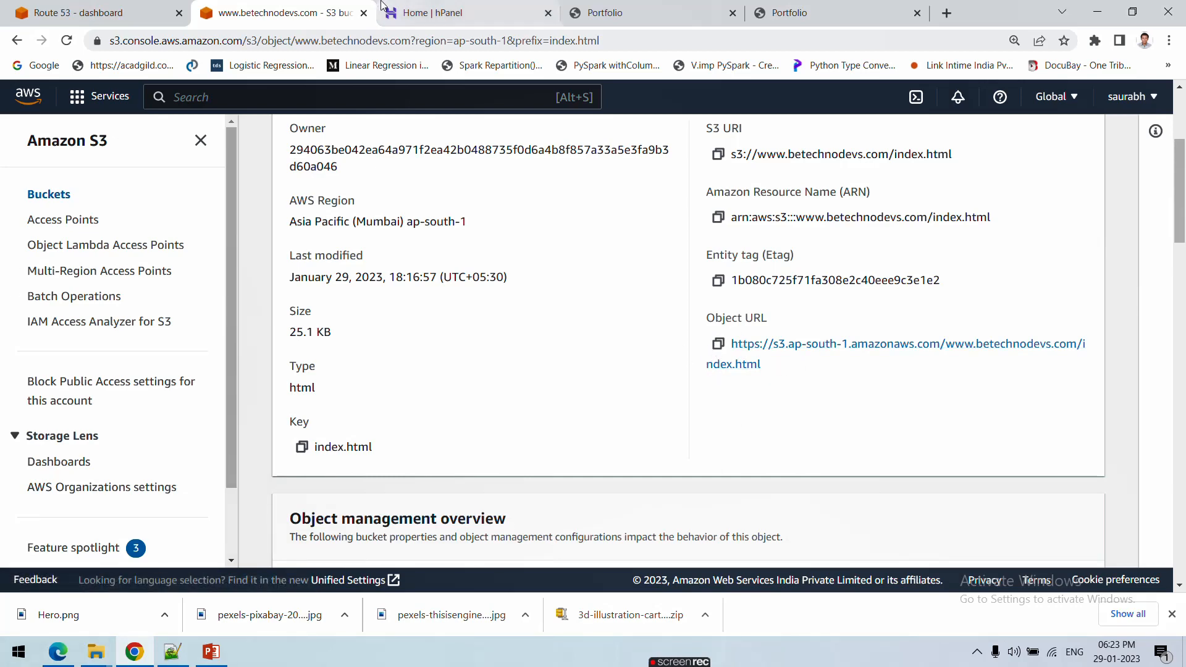
Switch to the Route 53 console, go to the hosted zones, and start creating a hosted zone.
{"action": "left_click", "coordinate": [160, 11]}
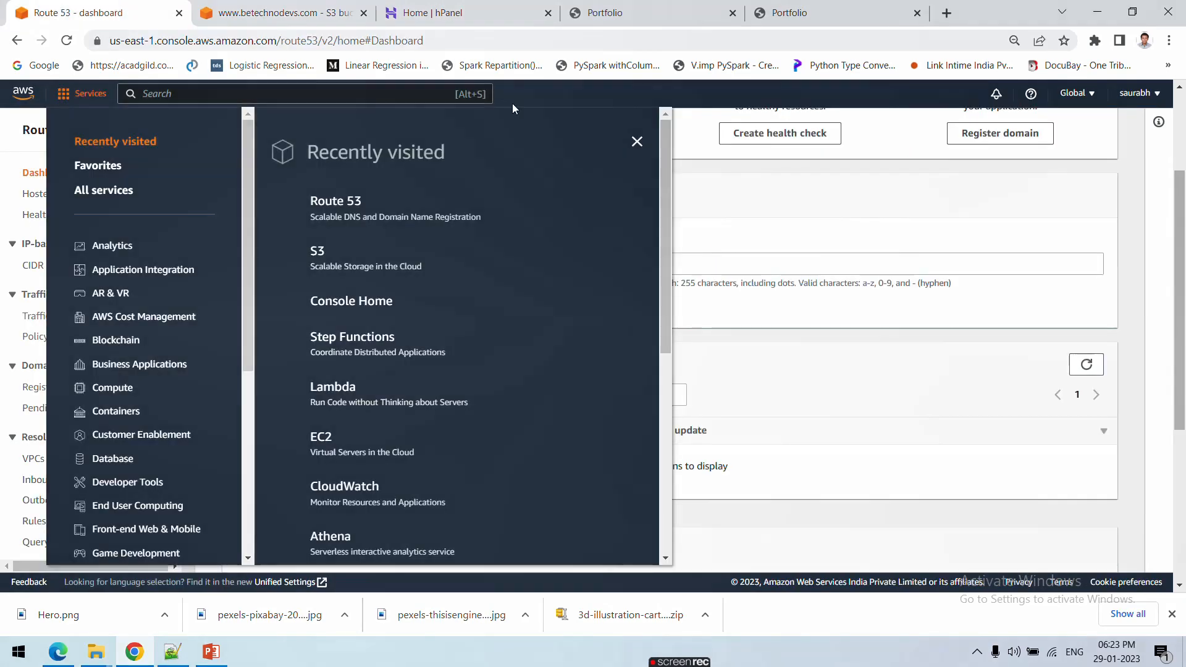
{"action": "left_click", "coordinate": [703, 146]}
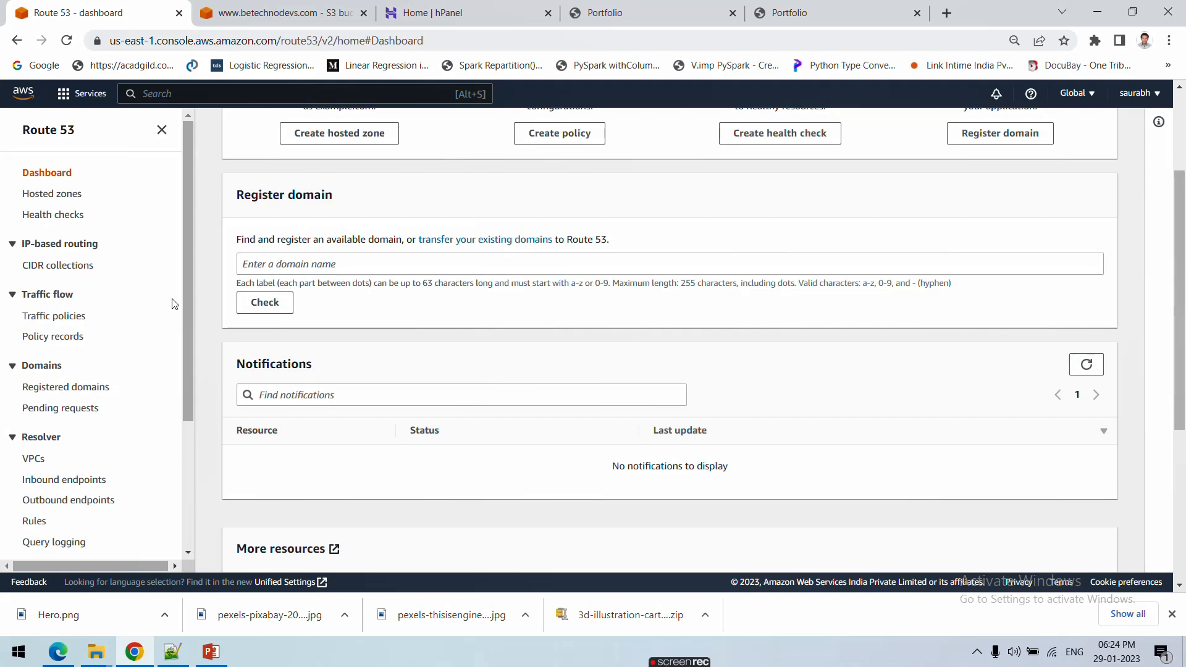
{"action": "scroll", "coordinate": [173, 304], "scroll_direction": "down", "scroll_amount": 3}
{"action": "scroll", "coordinate": [173, 304], "scroll_direction": "up", "scroll_amount": 3}
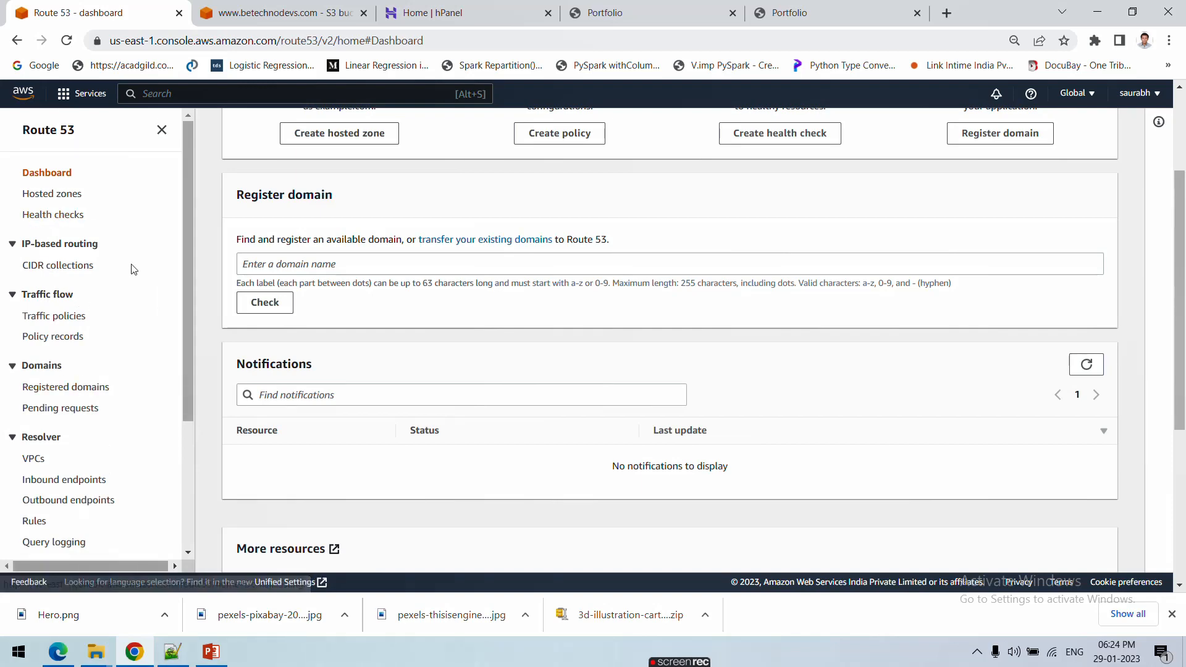
{"action": "scroll", "coordinate": [117, 247], "scroll_direction": "up", "scroll_amount": 3}
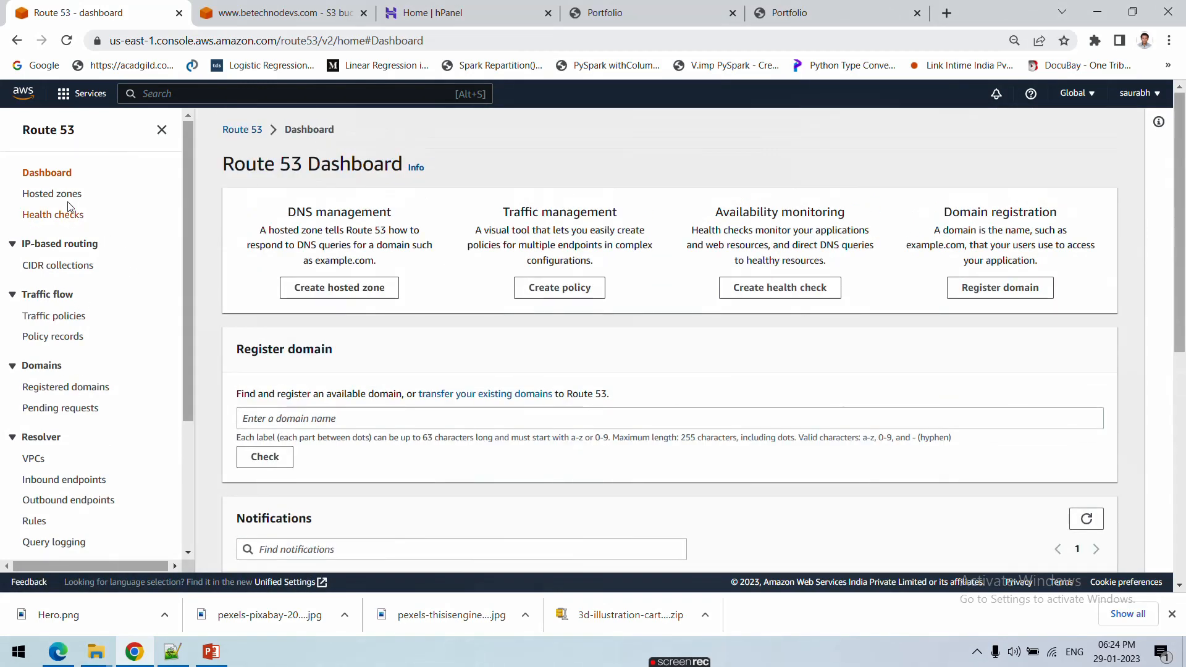
{"action": "left_click", "coordinate": [67, 196]}
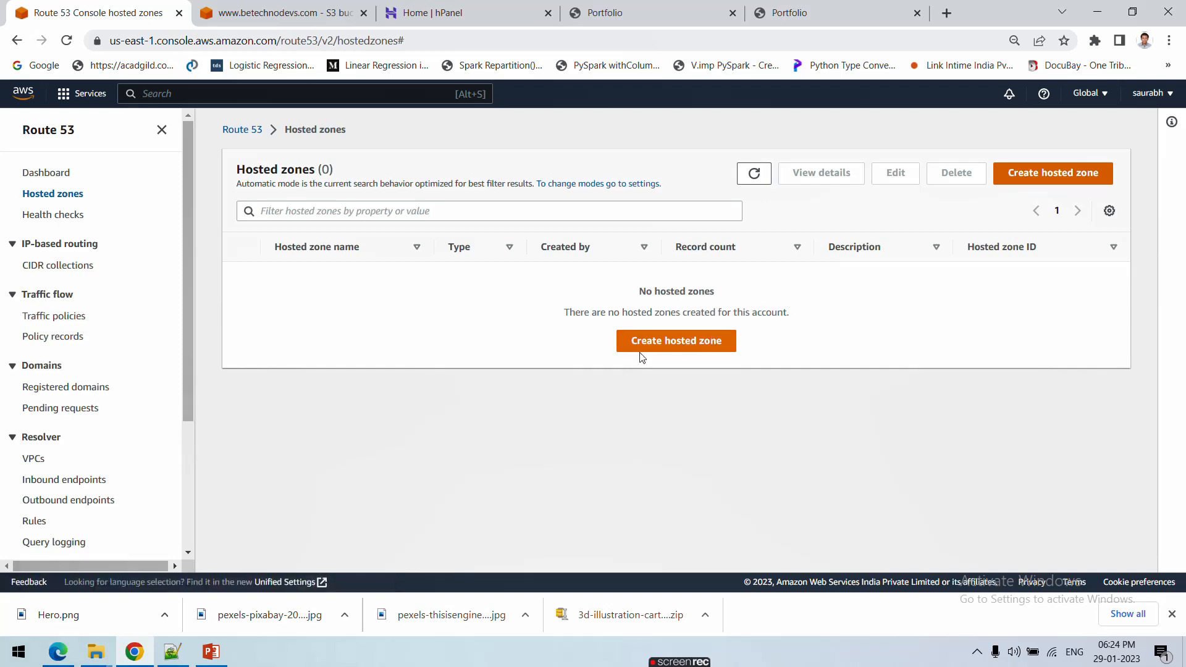
{"action": "left_click", "coordinate": [642, 357]}
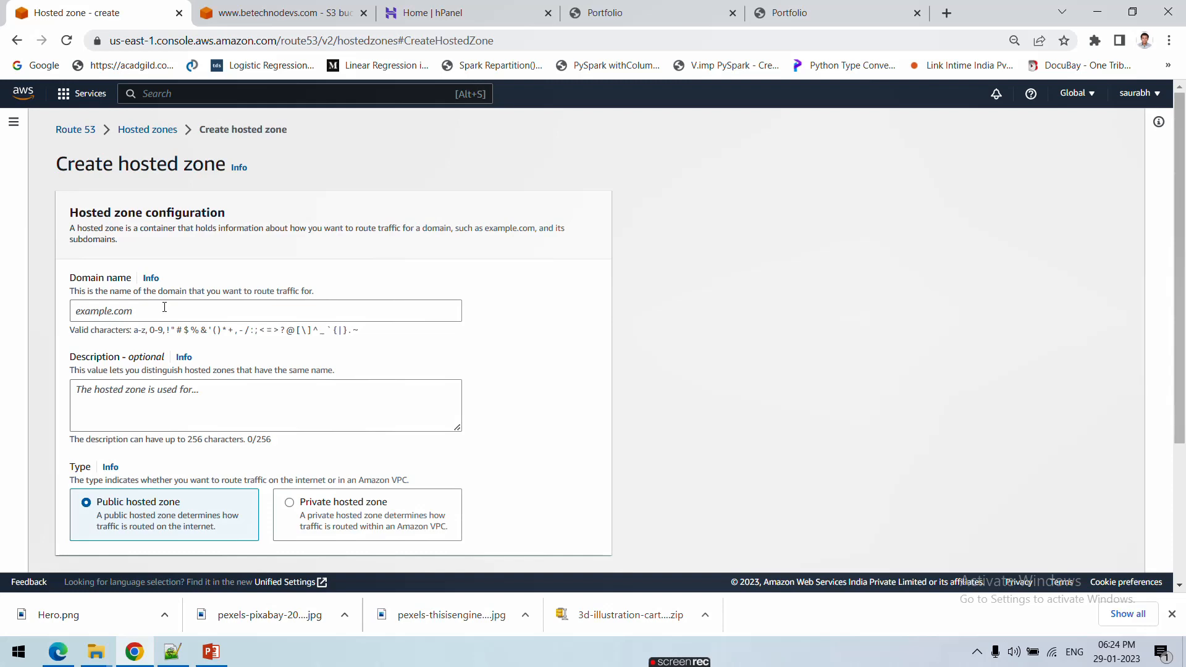
Copy betechnodevs.com from the new 10 file in Notepad++ and paste it as the hosted zone's domain name in Chrome.
{"action": "left_click", "coordinate": [174, 654]}
{"action": "left_click", "coordinate": [546, 63]}
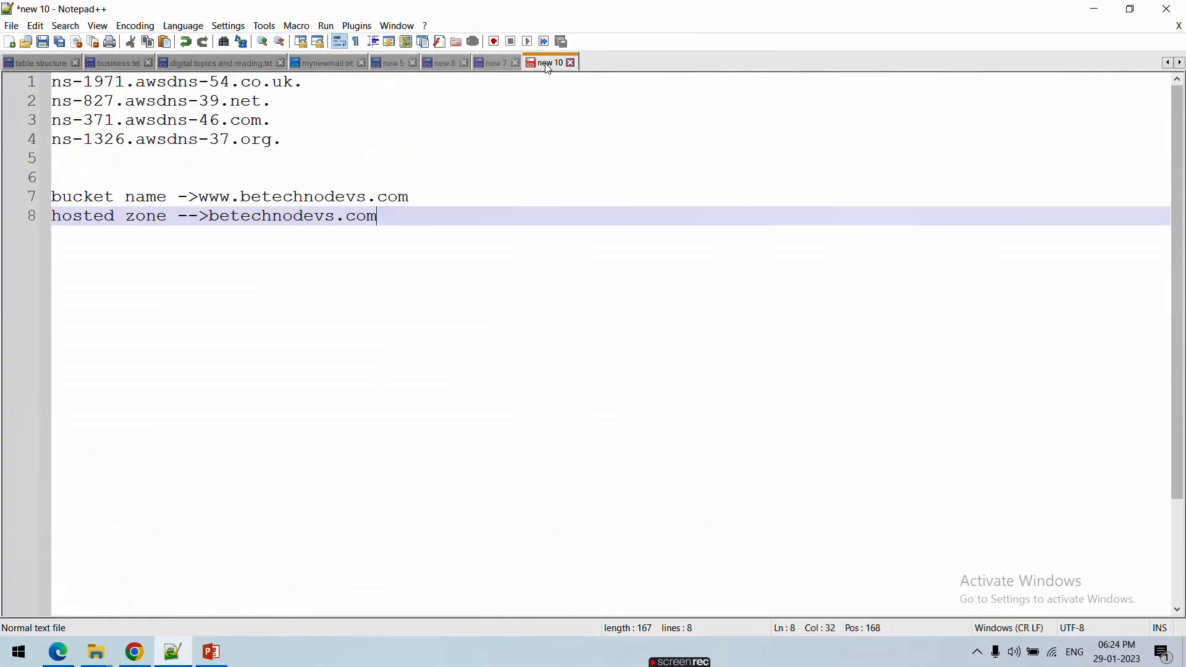
{"action": "left_click_drag", "start_coordinate": [210, 216], "coordinate": [406, 218]}
{"action": "key", "text": "ctrl+c"}
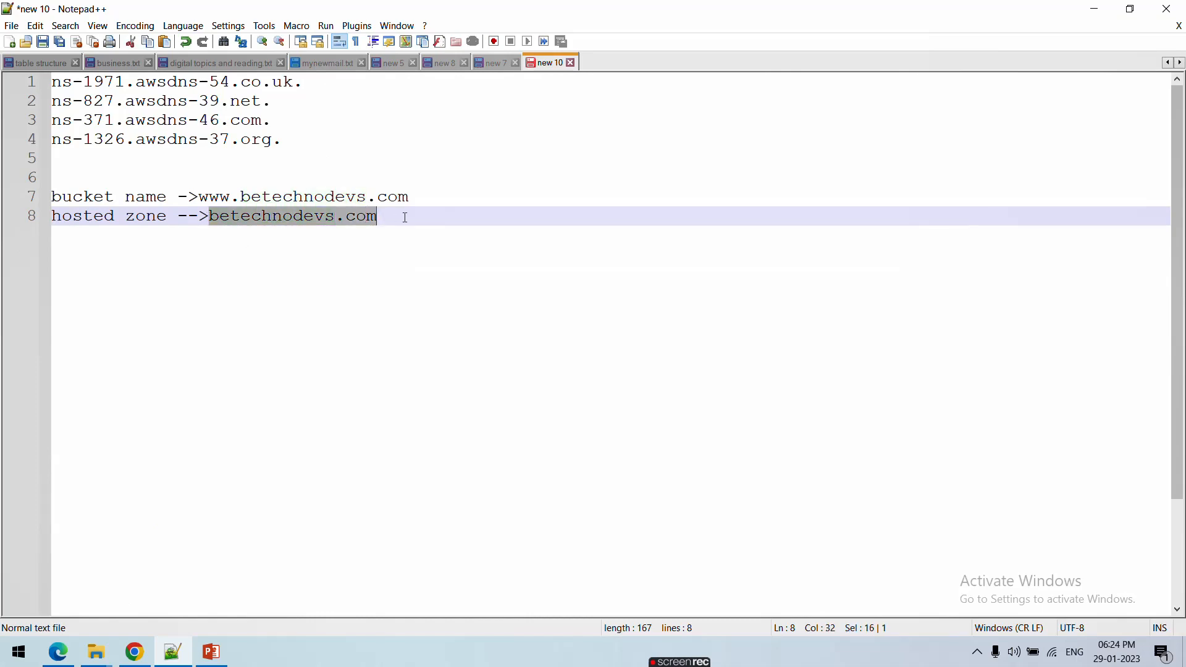
{"action": "left_click", "coordinate": [137, 653]}
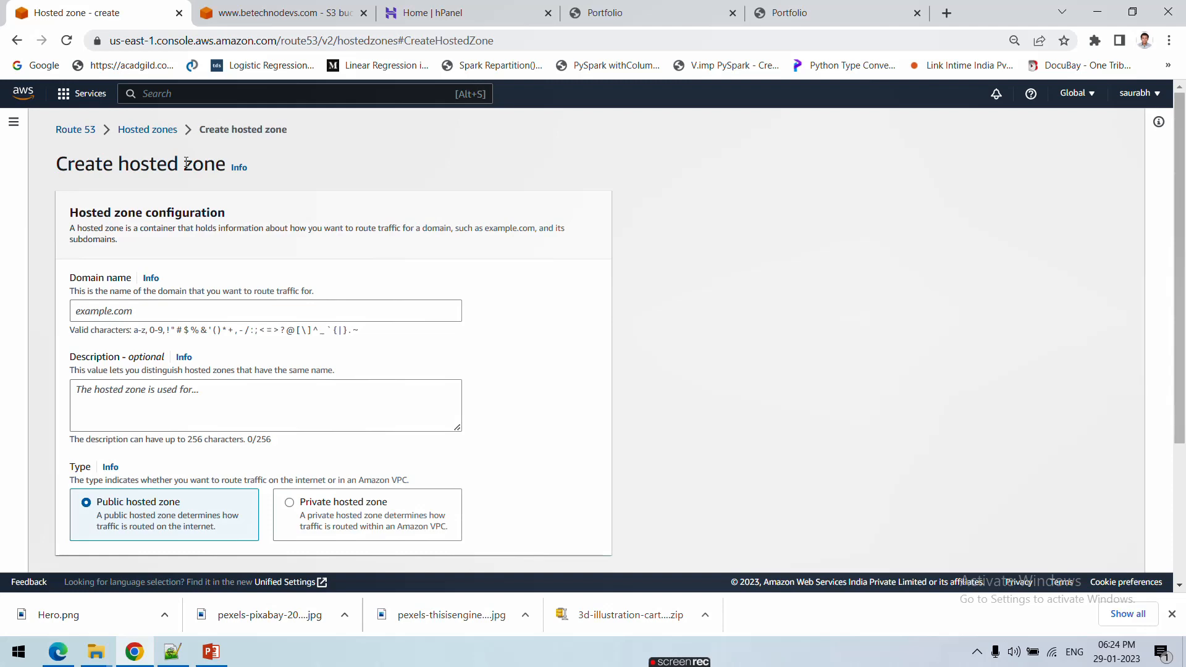
{"action": "left_click", "coordinate": [120, 313]}
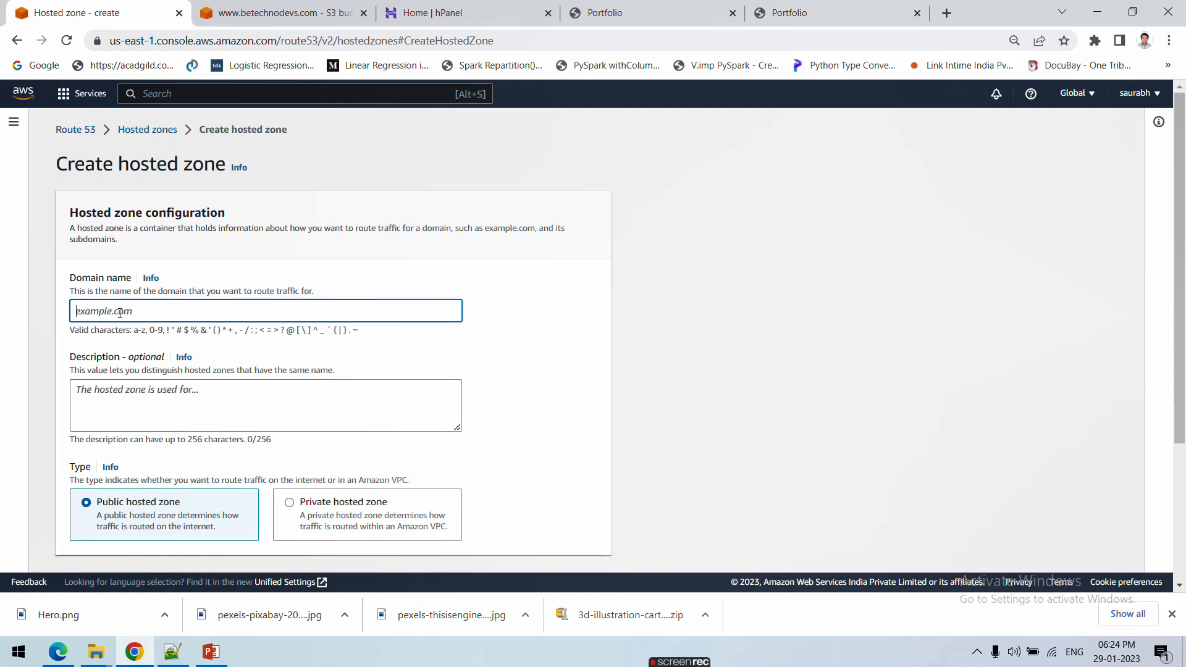
{"action": "key", "text": "ctrl+v"}
{"action": "left_click", "coordinate": [278, 13]}
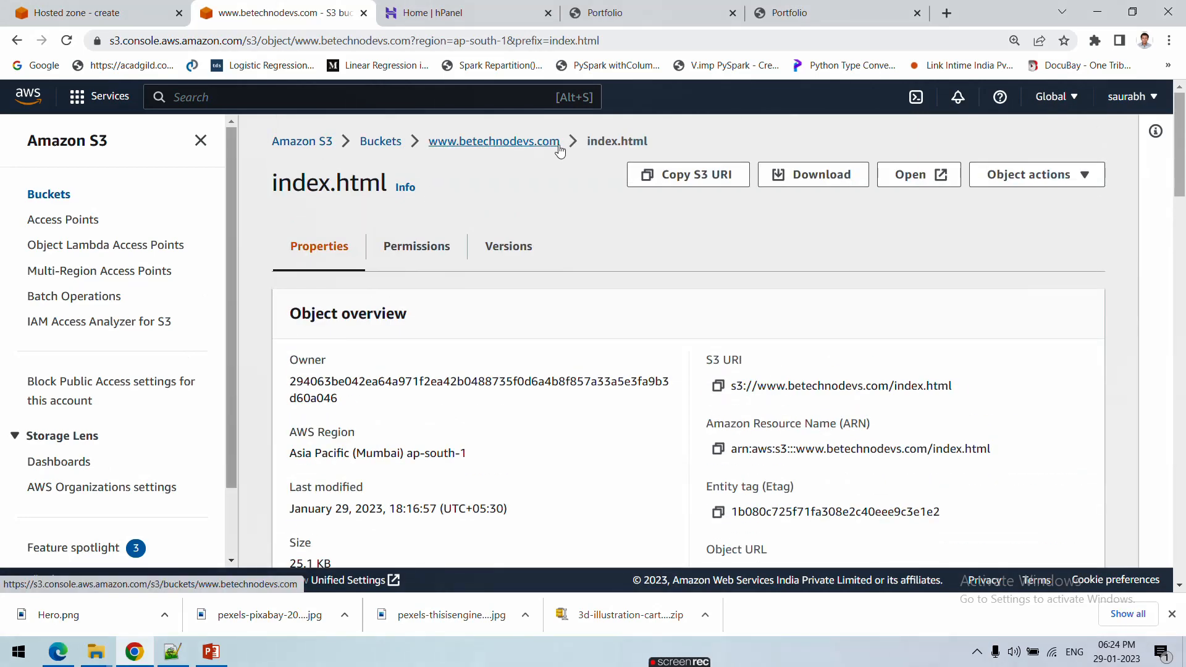
{"action": "left_click_drag", "start_coordinate": [563, 142], "coordinate": [428, 145]}
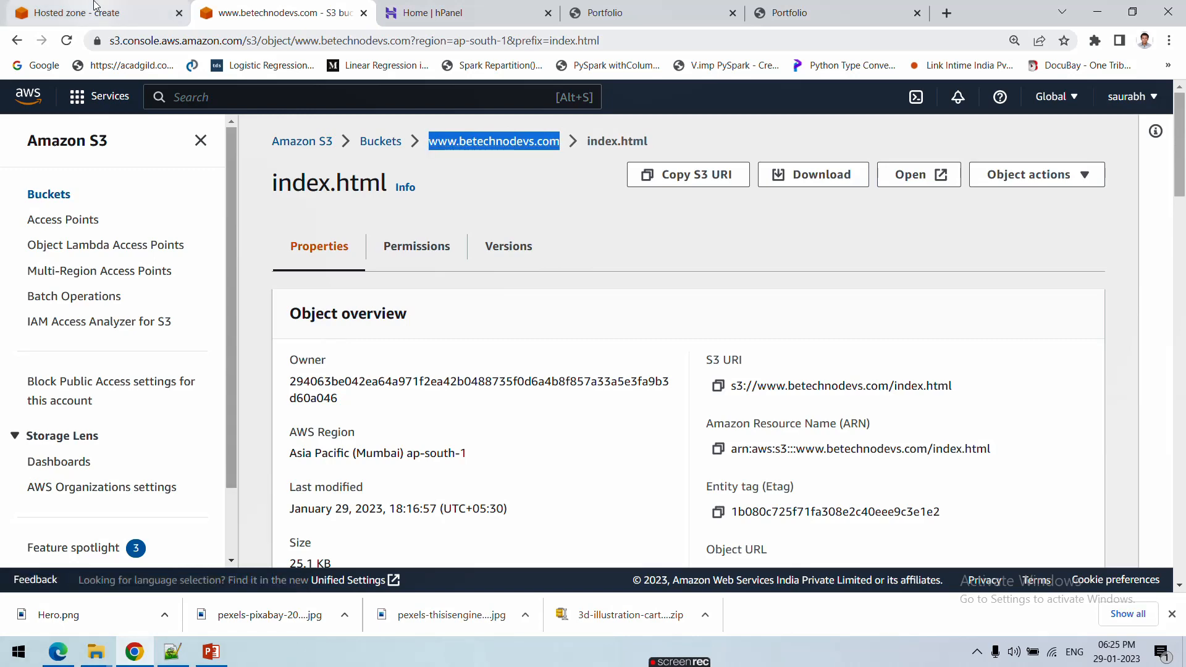
{"action": "mouse_move", "coordinate": [96, 6]}
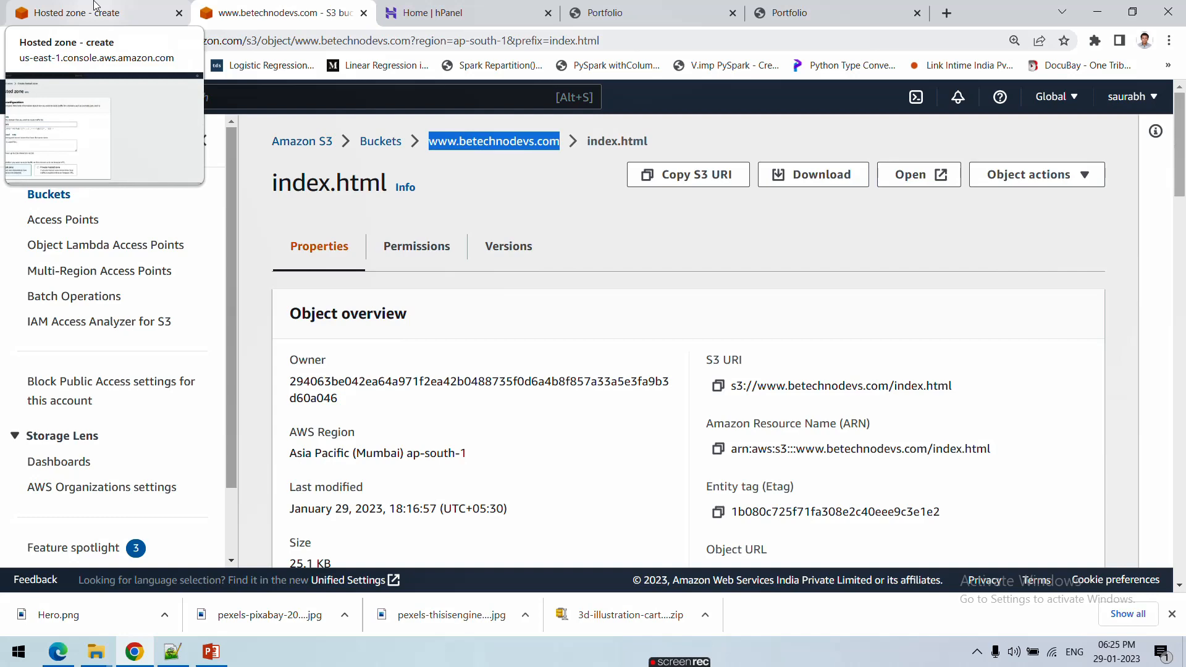
{"action": "left_click", "coordinate": [488, 176]}
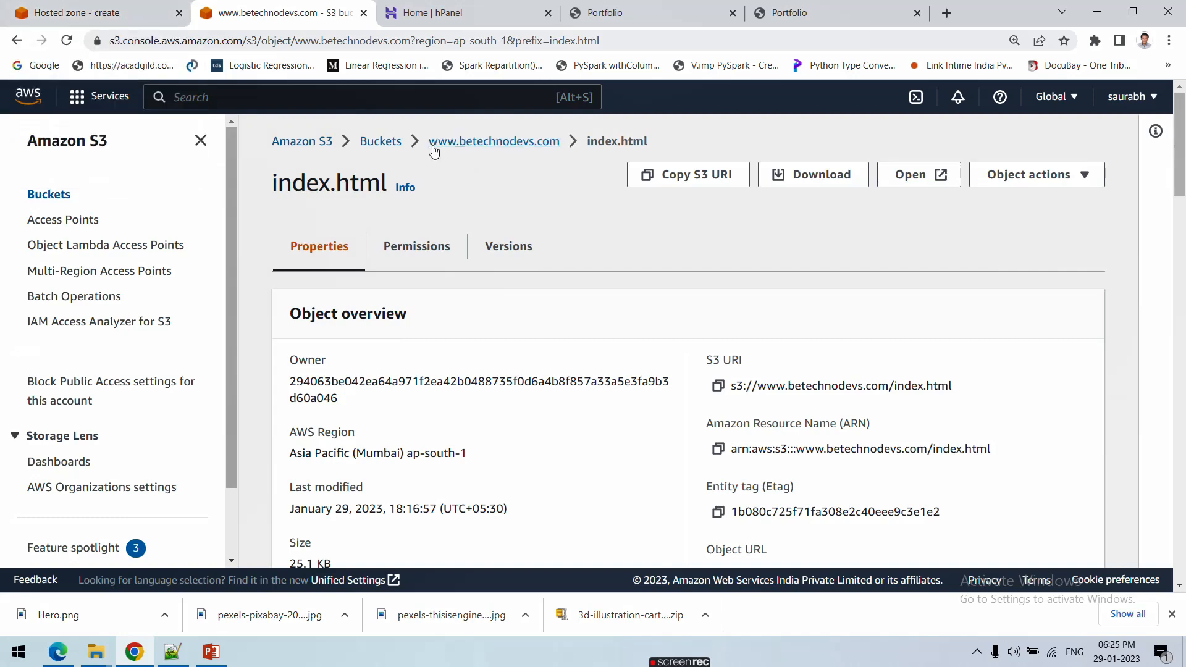
{"action": "left_click_drag", "start_coordinate": [428, 145], "coordinate": [577, 149]}
{"action": "left_click", "coordinate": [81, 6]}
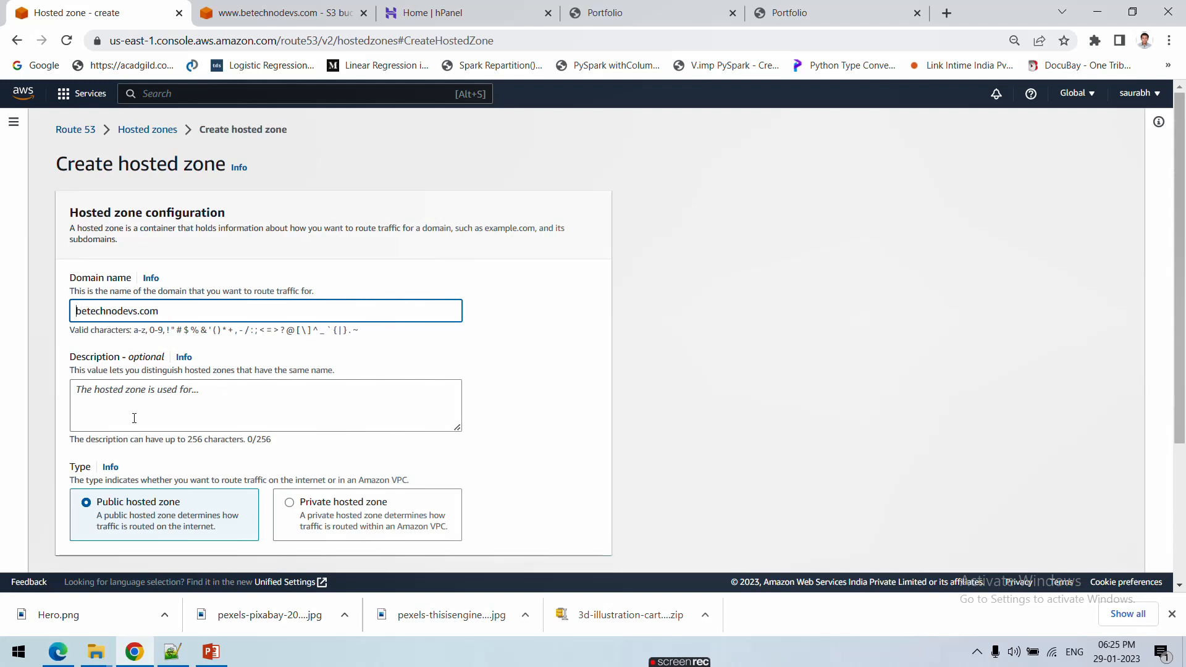
{"action": "scroll", "coordinate": [137, 410], "scroll_direction": "down", "scroll_amount": 3}
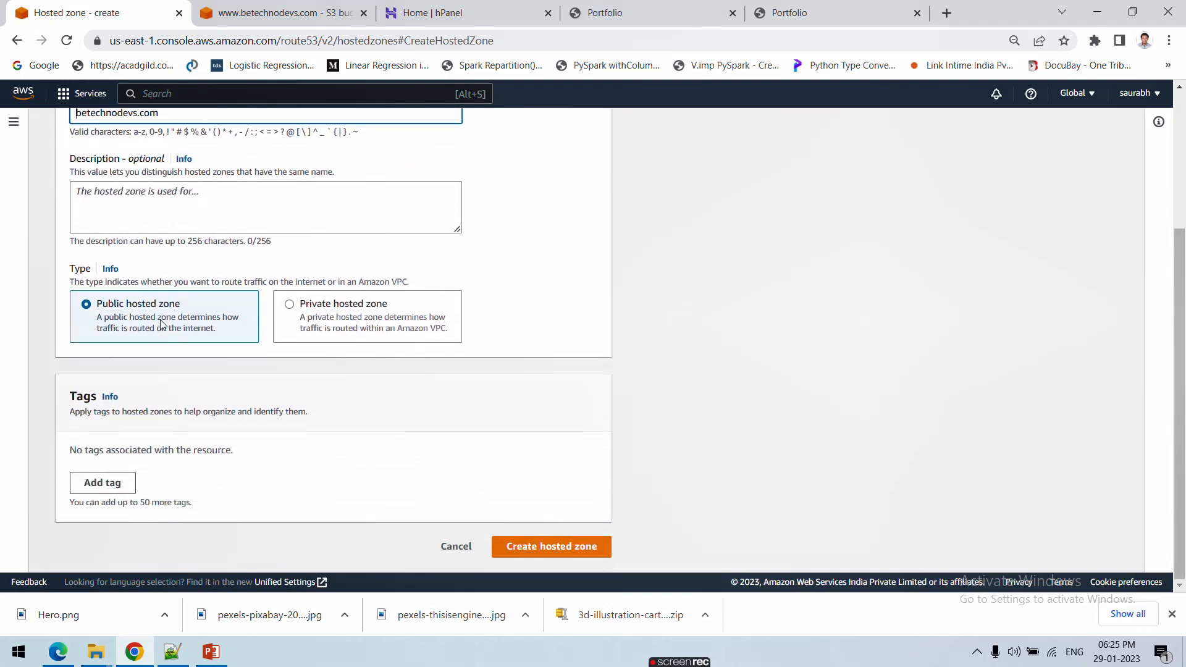
Create the public hosted zone for betechnodevs.com without adding a description or tags.
{"action": "scroll", "coordinate": [164, 426], "scroll_direction": "up", "scroll_amount": 3}
{"action": "scroll", "coordinate": [90, 227], "scroll_direction": "down", "scroll_amount": 3}
{"action": "left_click", "coordinate": [530, 544]}
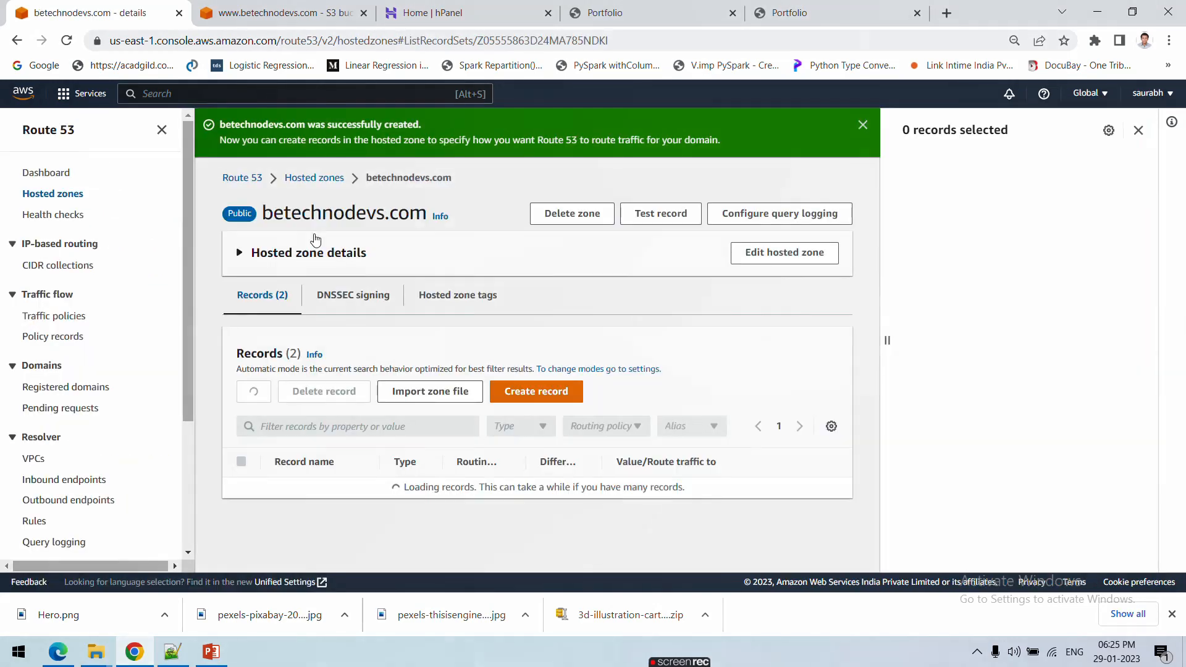
Examine the name servers listed in the new hosted zone's NS record.
{"action": "scroll", "coordinate": [330, 252], "scroll_direction": "down", "scroll_amount": 1}
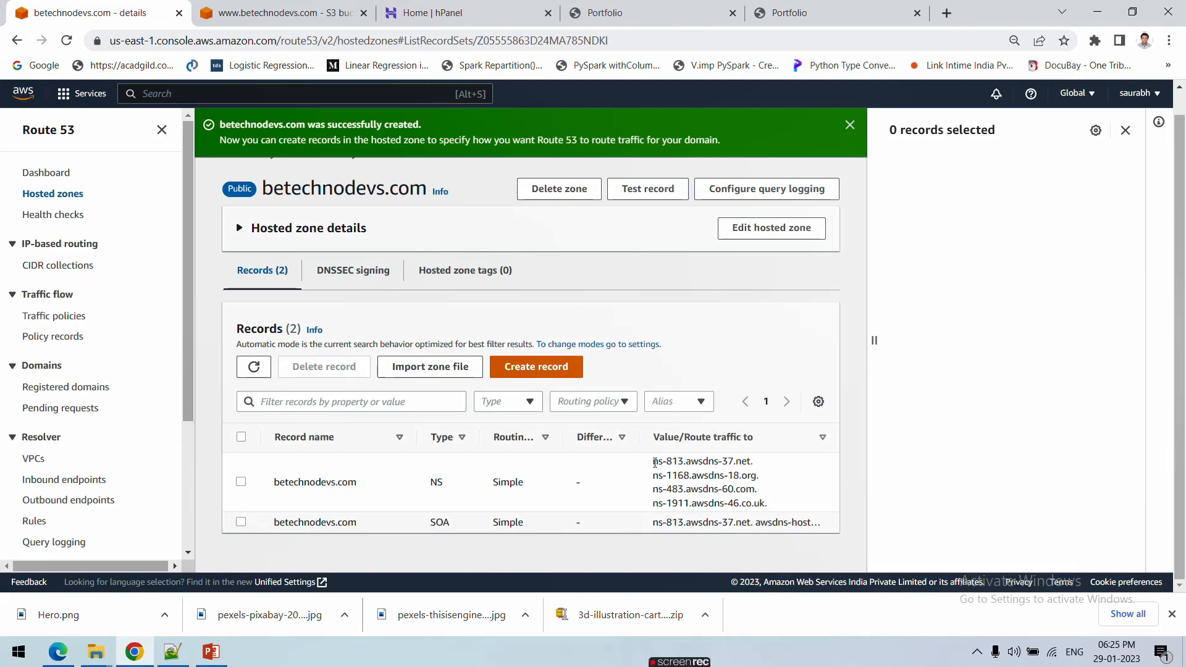
{"action": "left_click_drag", "start_coordinate": [655, 462], "coordinate": [779, 514]}
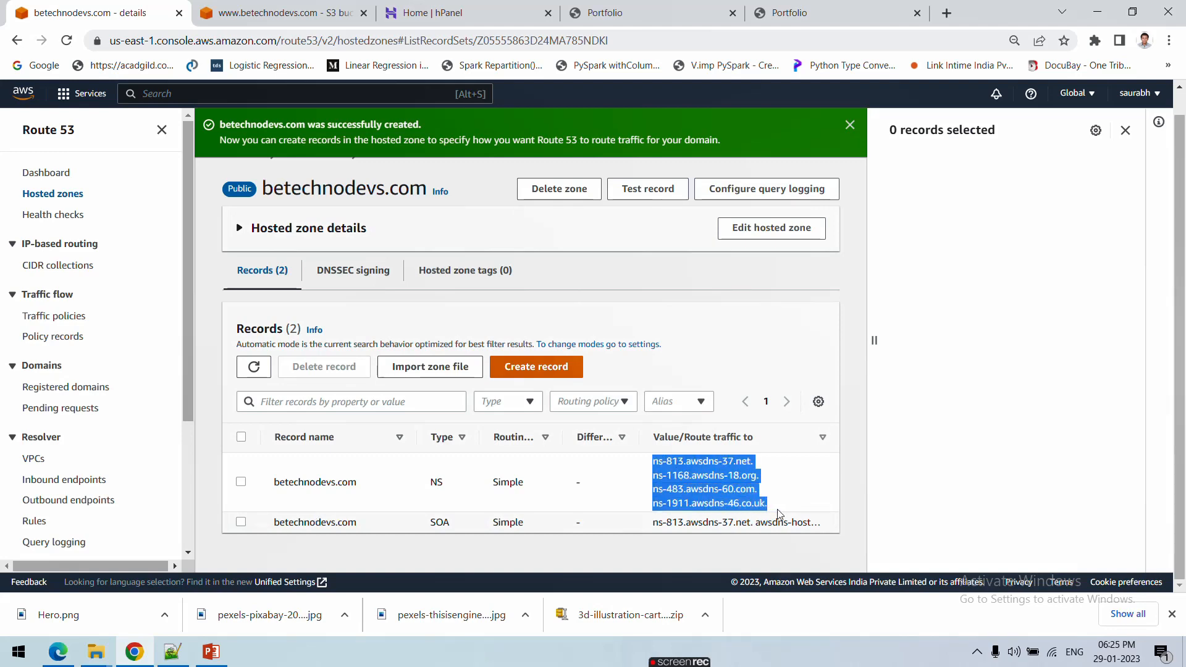
{"action": "left_click", "coordinate": [655, 464]}
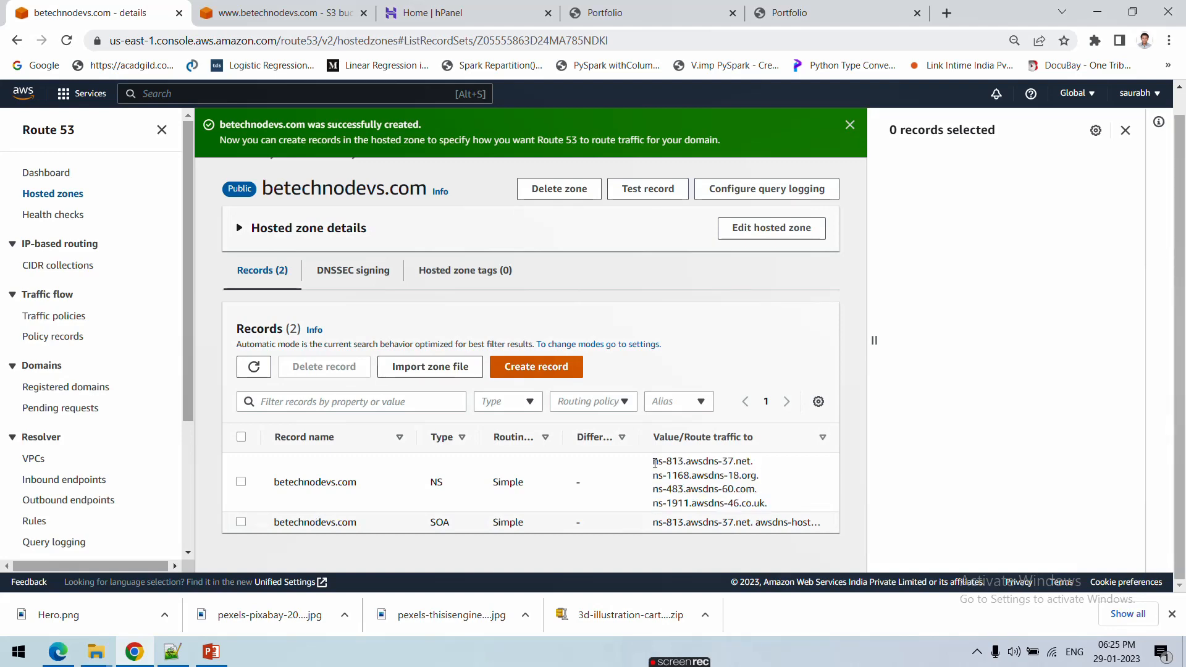
{"action": "left_click_drag", "start_coordinate": [655, 463], "coordinate": [780, 507]}
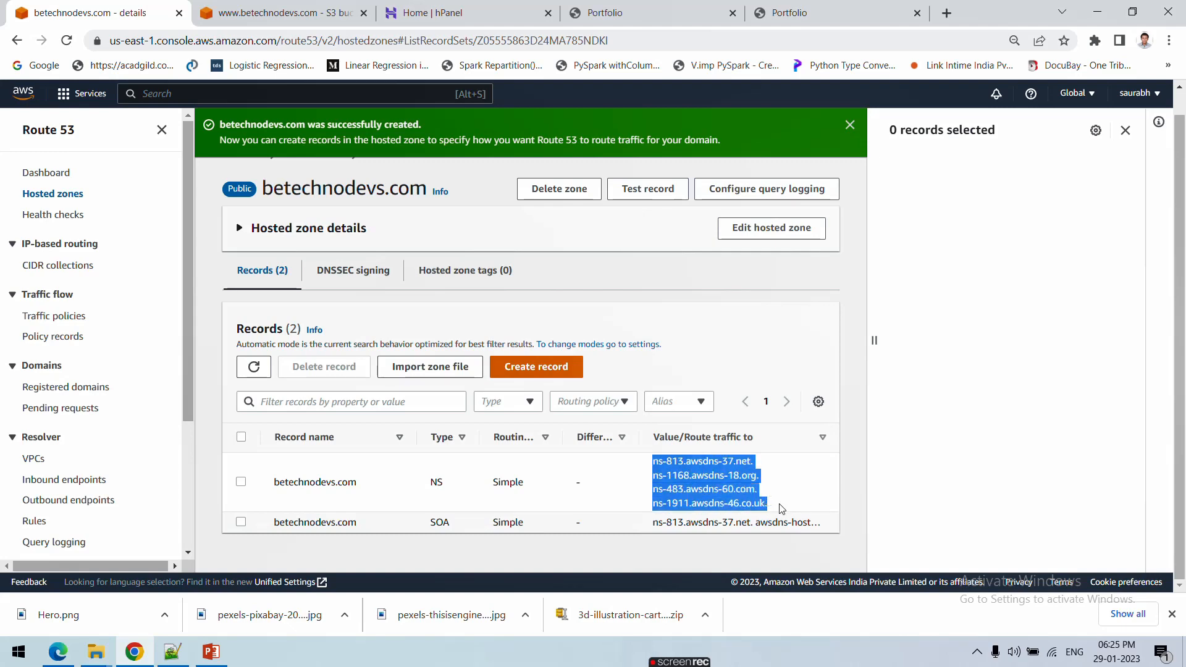
{"action": "left_click", "coordinate": [208, 376]}
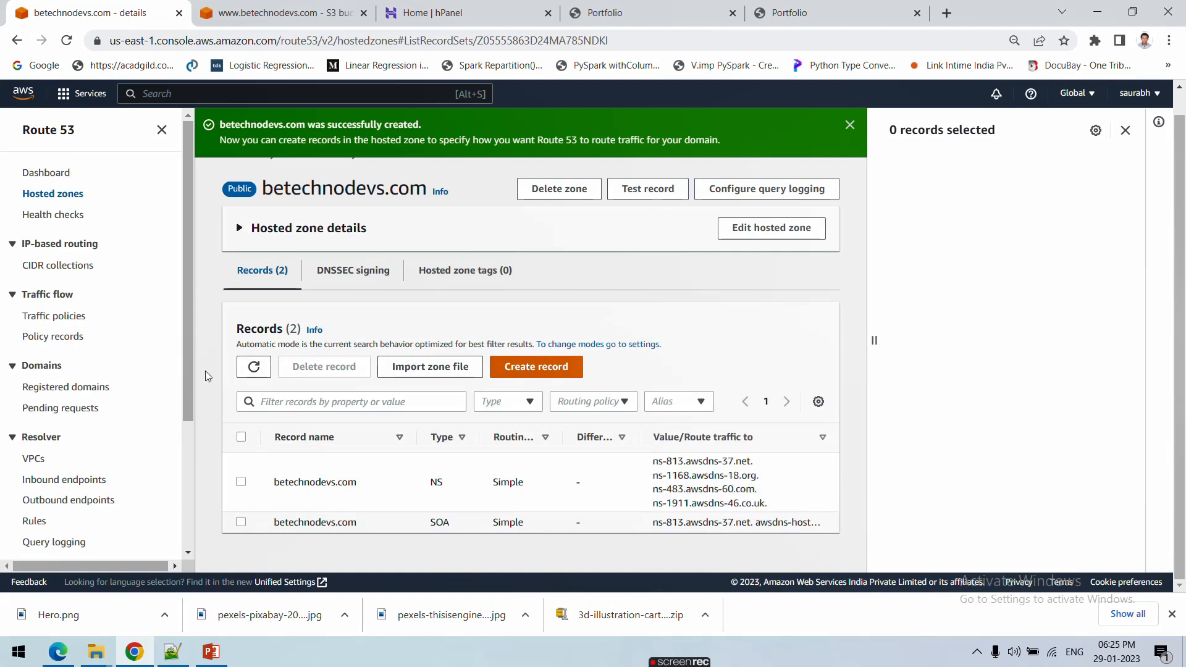
Start a new record in the betechnodevs.com hosted zone with the name www and record type A.
{"action": "left_click", "coordinate": [549, 370]}
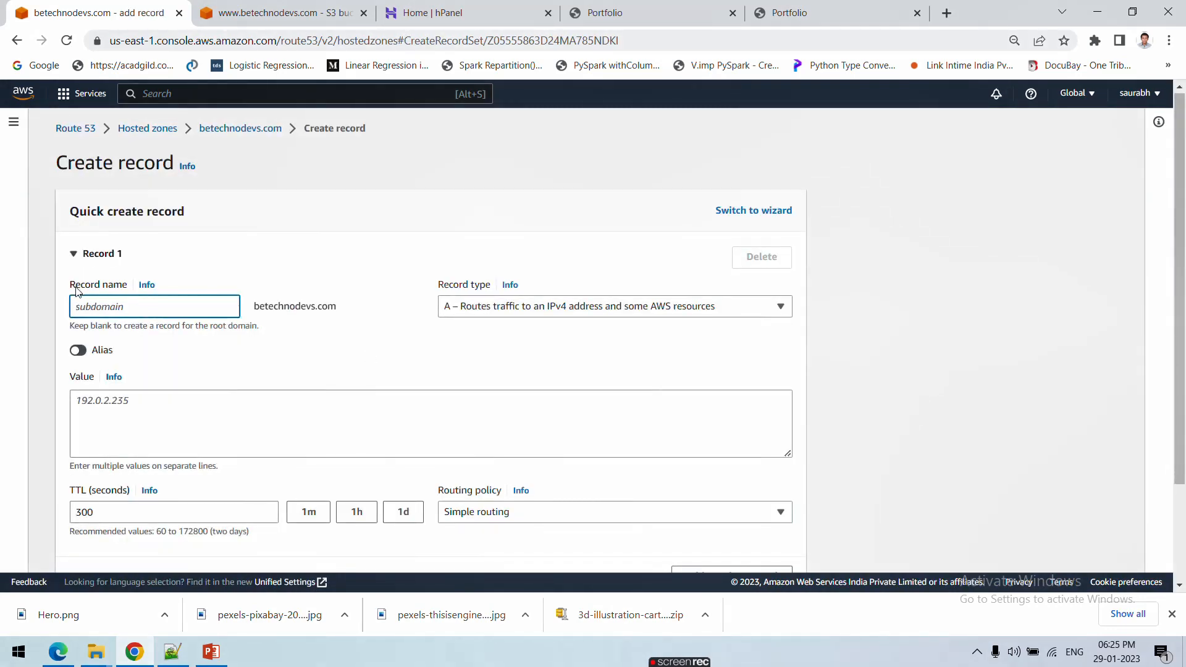
{"action": "scroll", "coordinate": [124, 308], "scroll_direction": "down", "scroll_amount": 1}
{"action": "scroll", "coordinate": [105, 307], "scroll_direction": "up", "scroll_amount": 1}
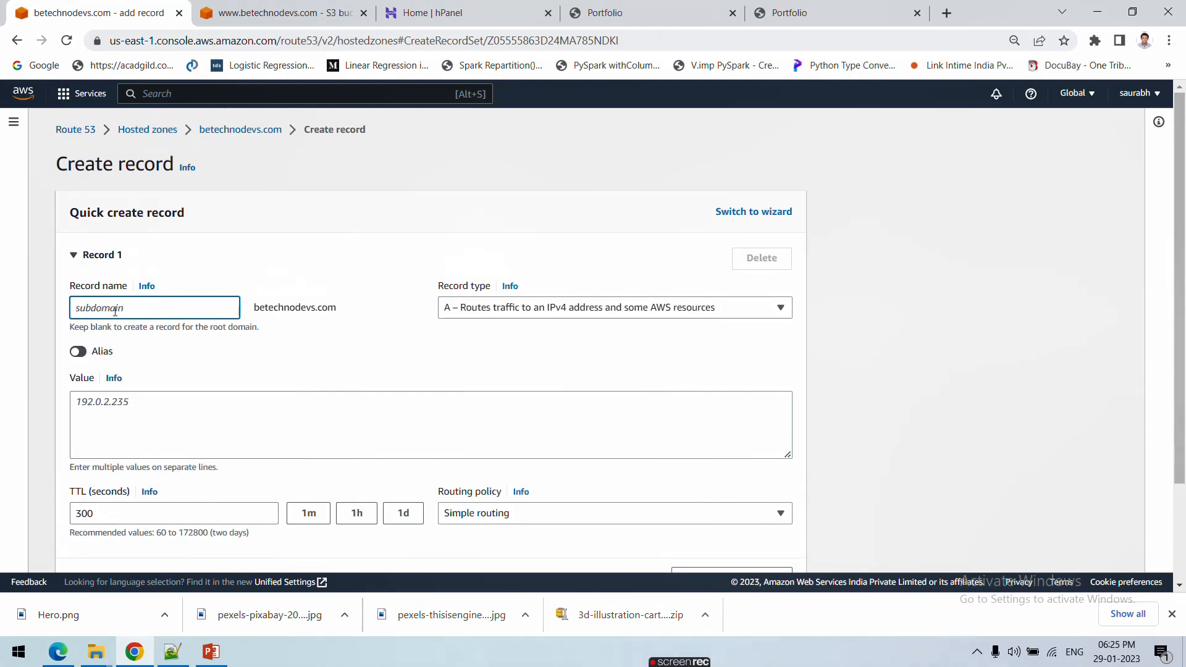
{"action": "type", "text": "www"}
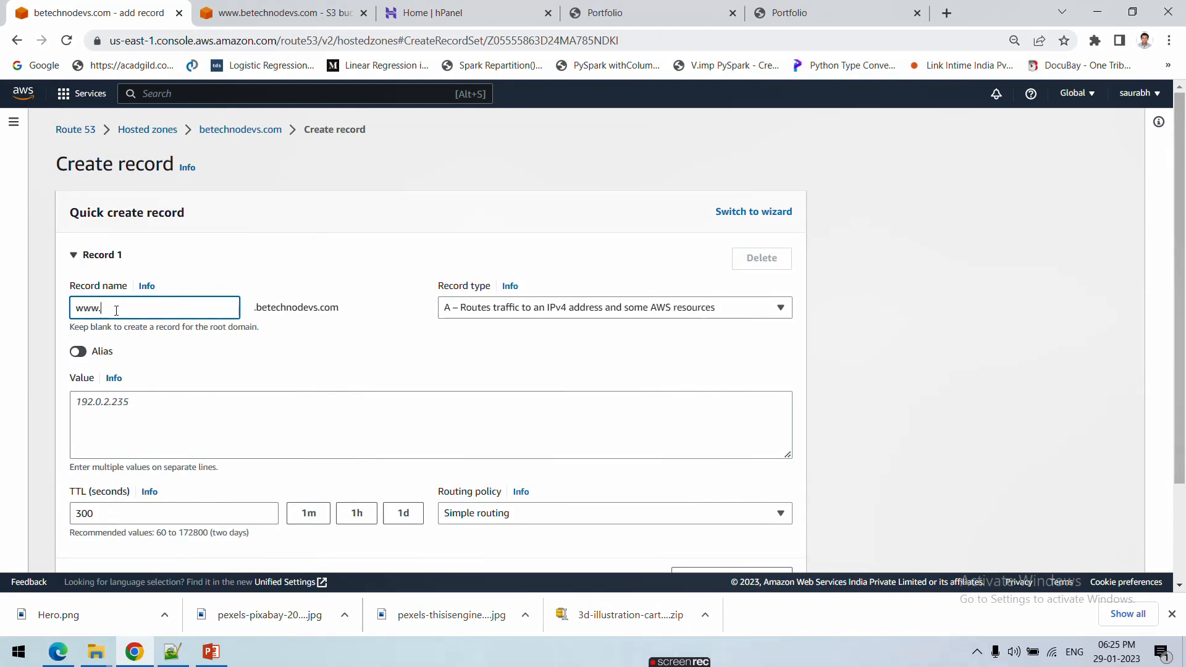
{"action": "key", "text": "BackSpace"}
{"action": "left_click", "coordinate": [468, 313]}
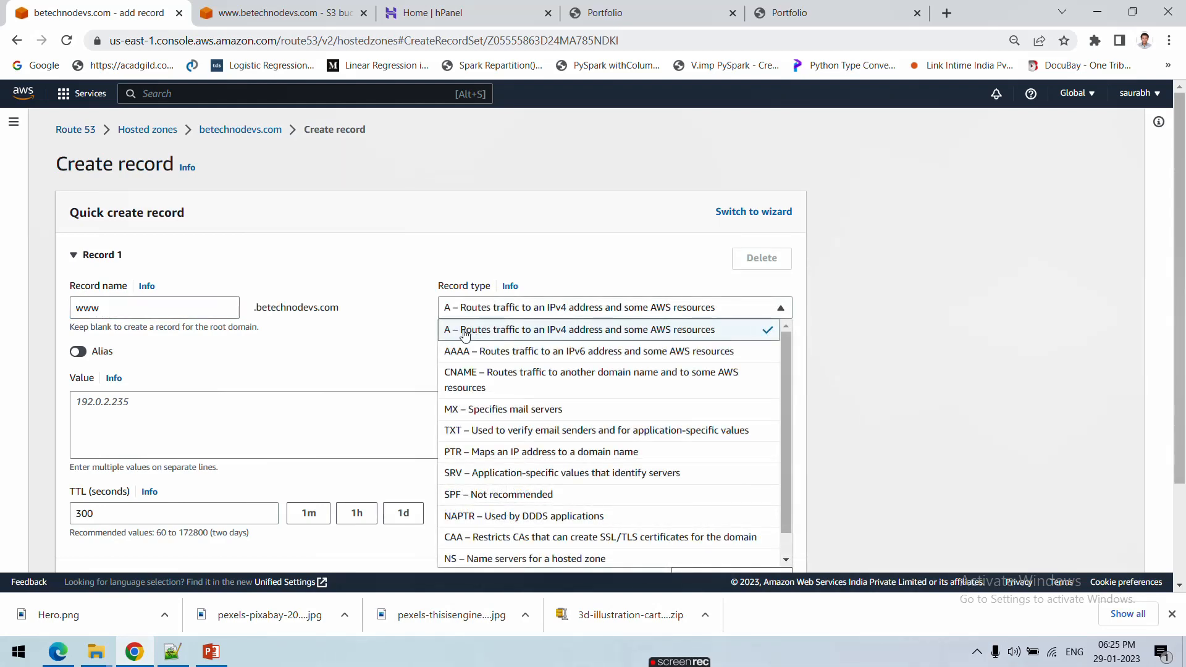
{"action": "left_click", "coordinate": [616, 330]}
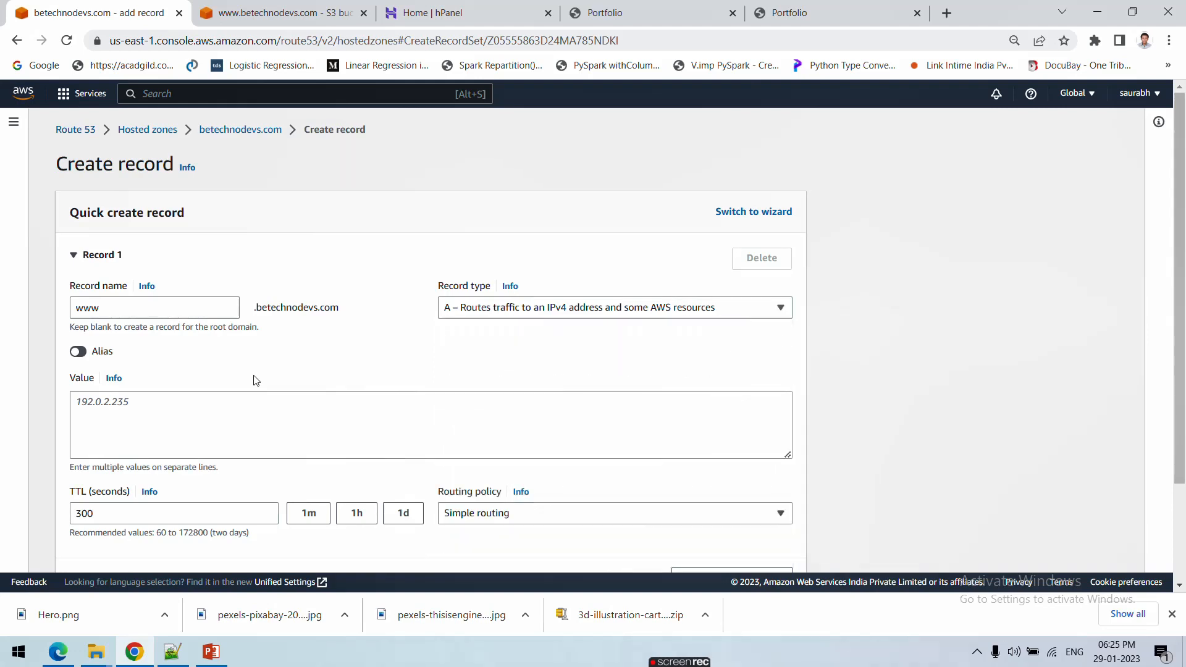
Make the record an alias to an S3 website endpoint in the Asia Pacific (Mumbai) [ap-south-1] region.
{"action": "left_click", "coordinate": [79, 352]}
{"action": "left_click", "coordinate": [152, 404]}
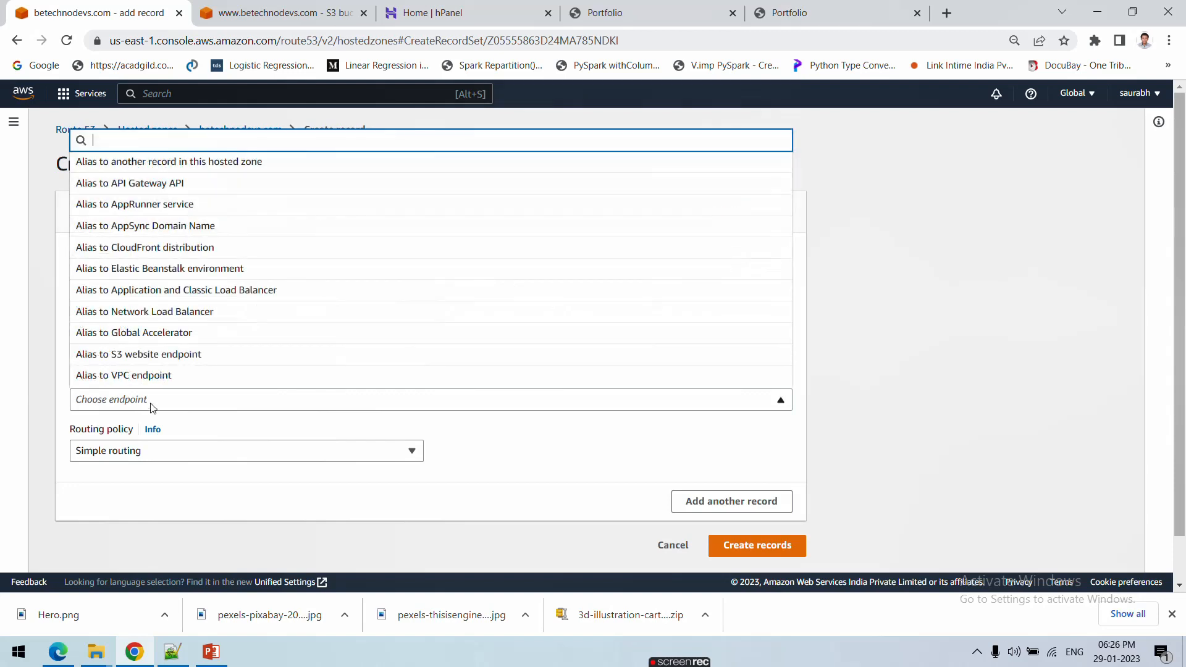
{"action": "left_click", "coordinate": [186, 362]}
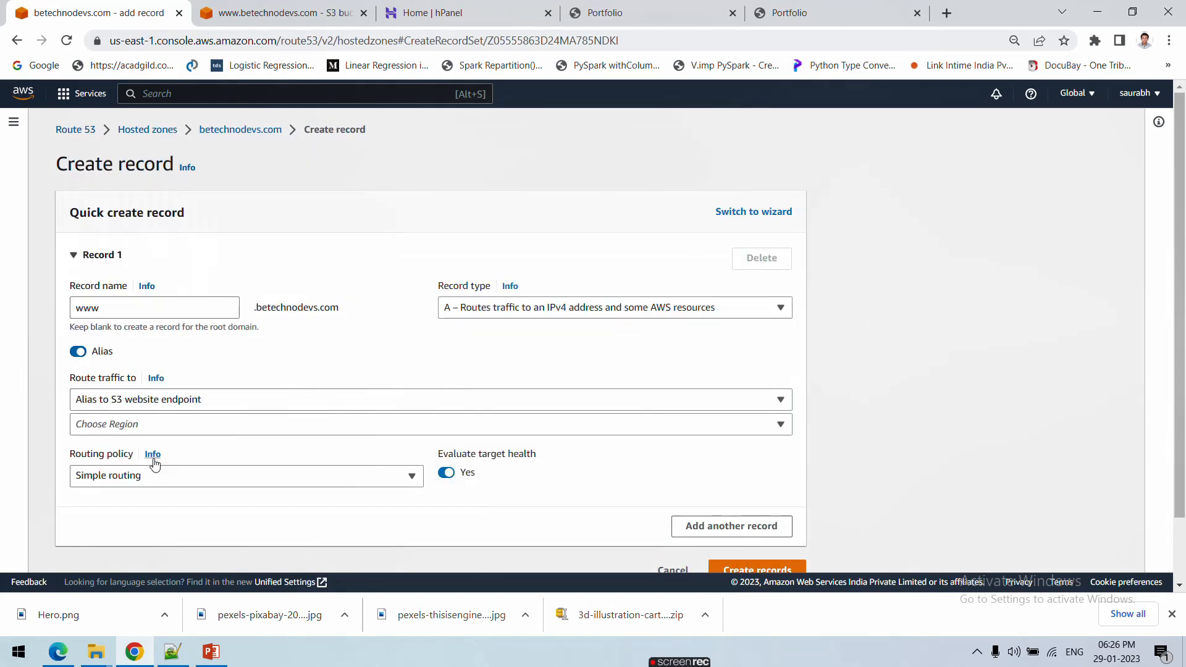
{"action": "scroll", "coordinate": [151, 458], "scroll_direction": "down", "scroll_amount": 1}
{"action": "left_click", "coordinate": [173, 360]}
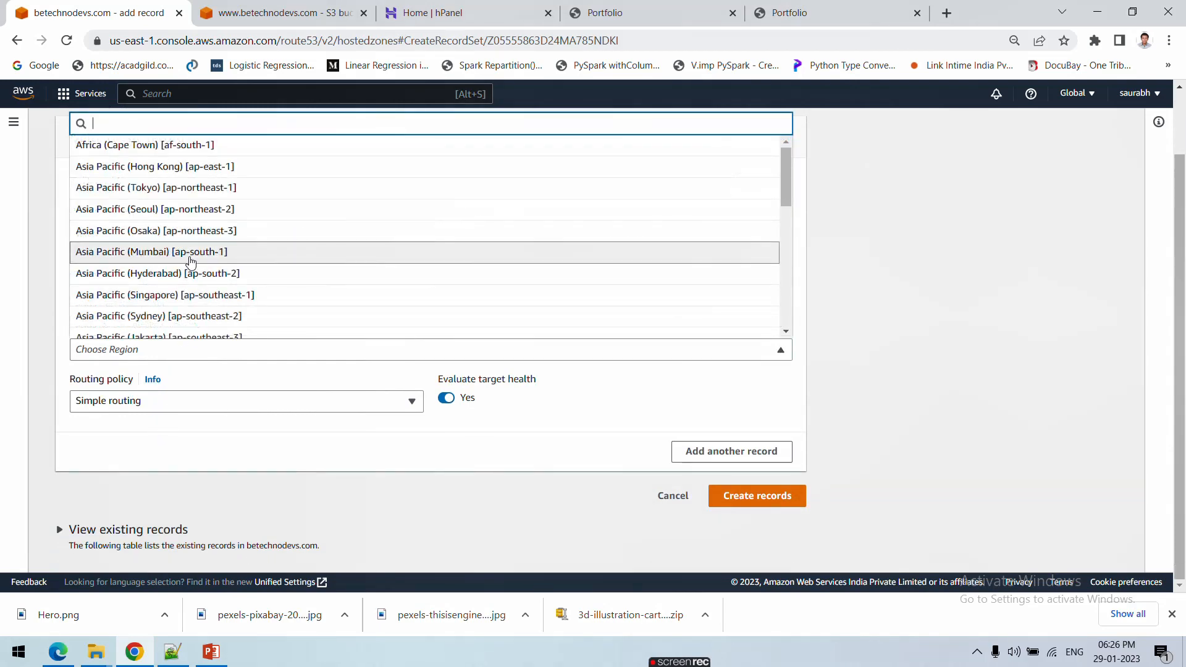
{"action": "left_click", "coordinate": [189, 258]}
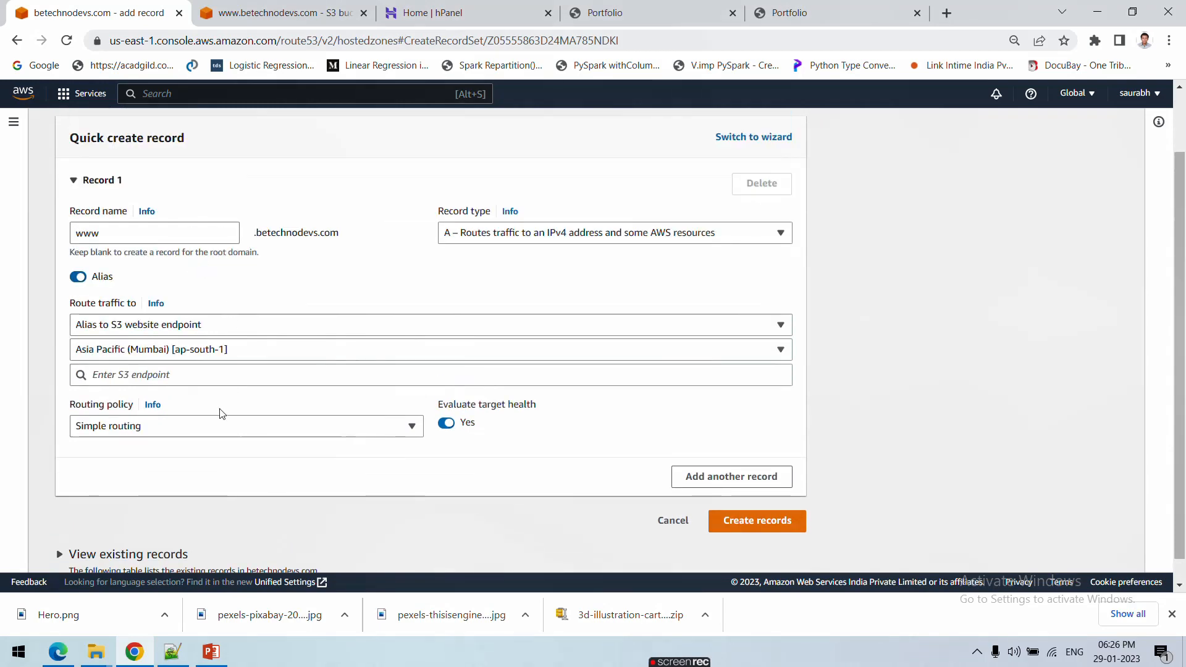
{"action": "left_click", "coordinate": [217, 375]}
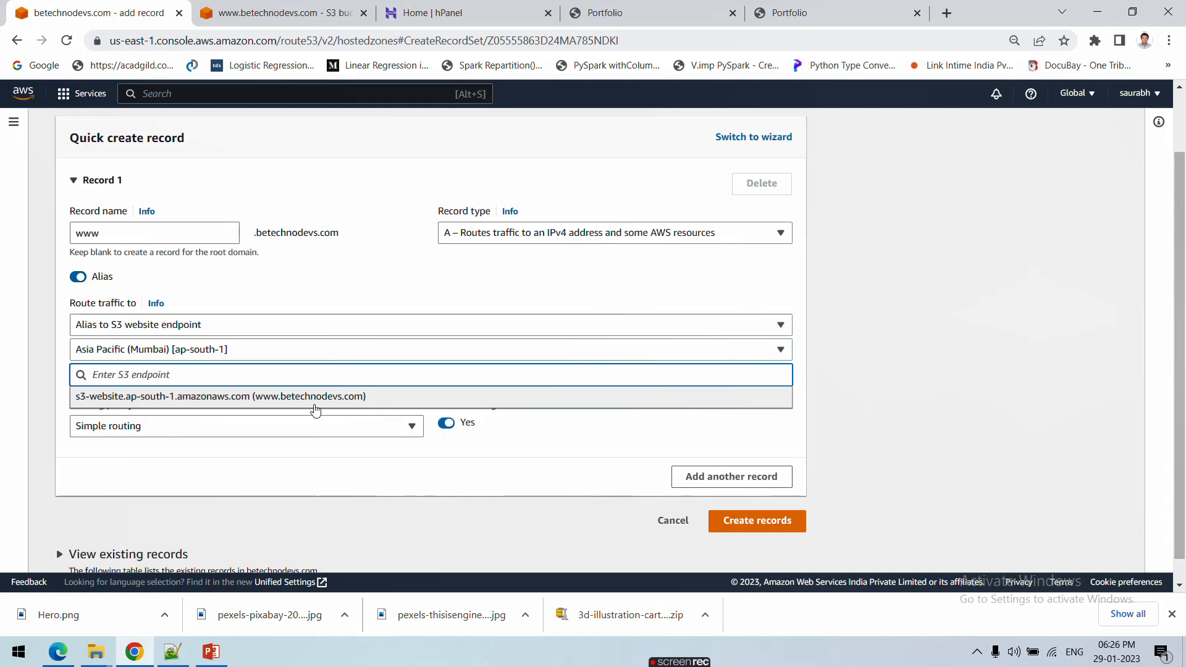
{"action": "left_click", "coordinate": [374, 398]}
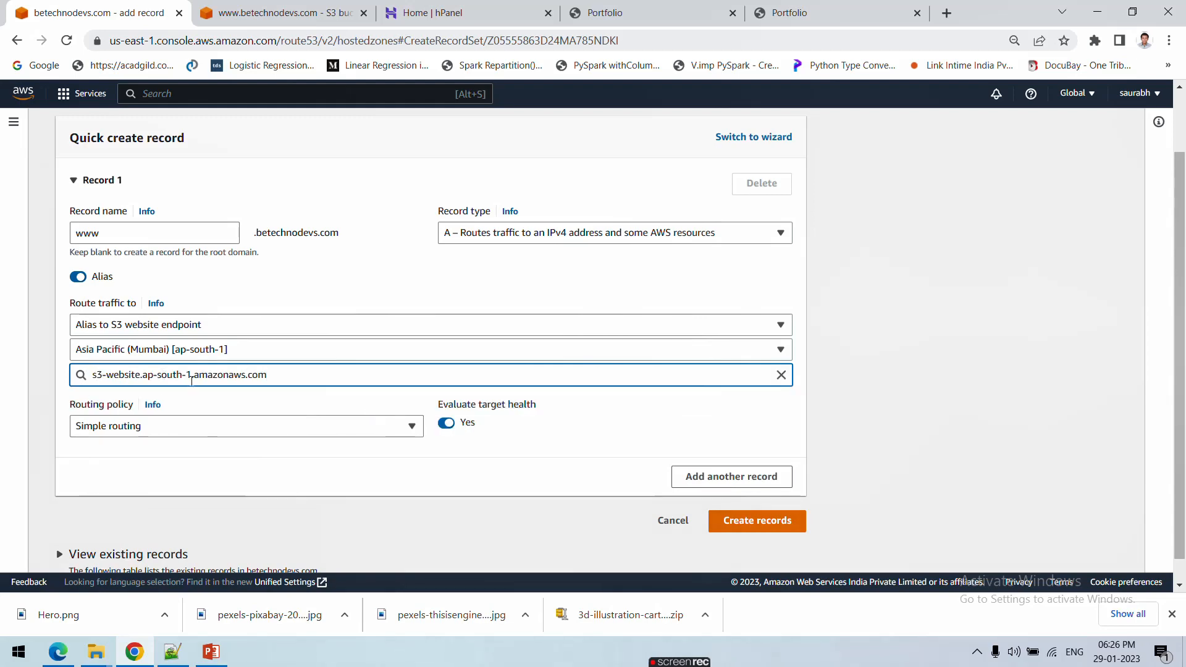
{"action": "left_click", "coordinate": [192, 380]}
{"action": "left_click", "coordinate": [199, 418]}
{"action": "left_click", "coordinate": [754, 528]}
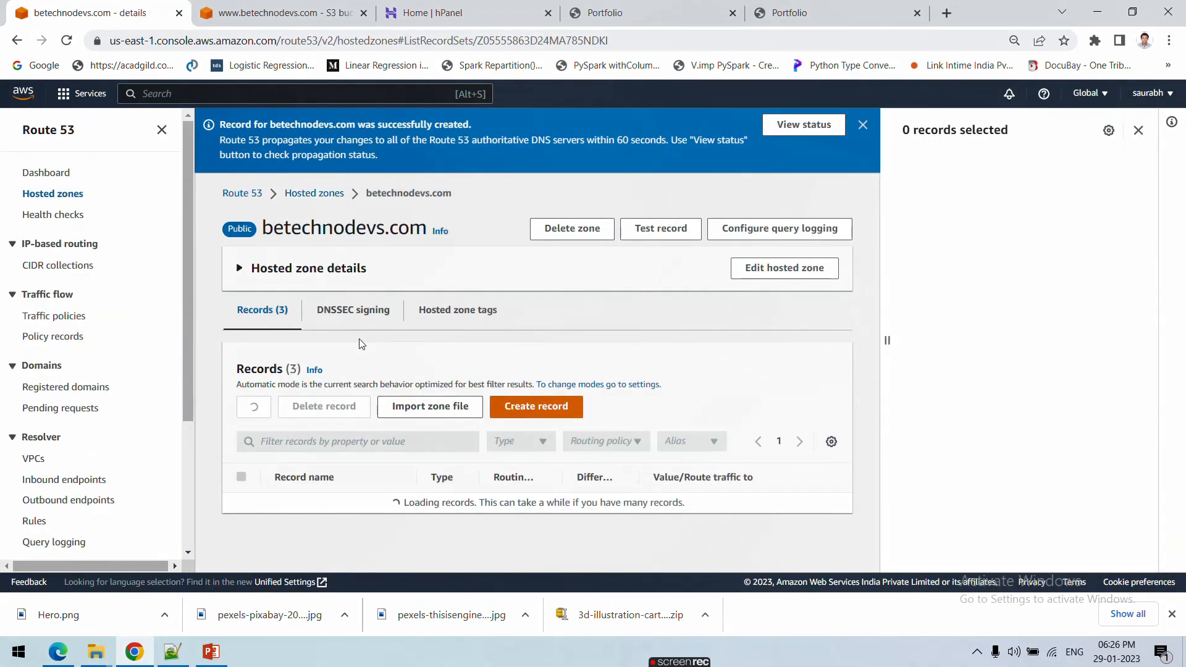
{"action": "scroll", "coordinate": [360, 378], "scroll_direction": "down", "scroll_amount": 1}
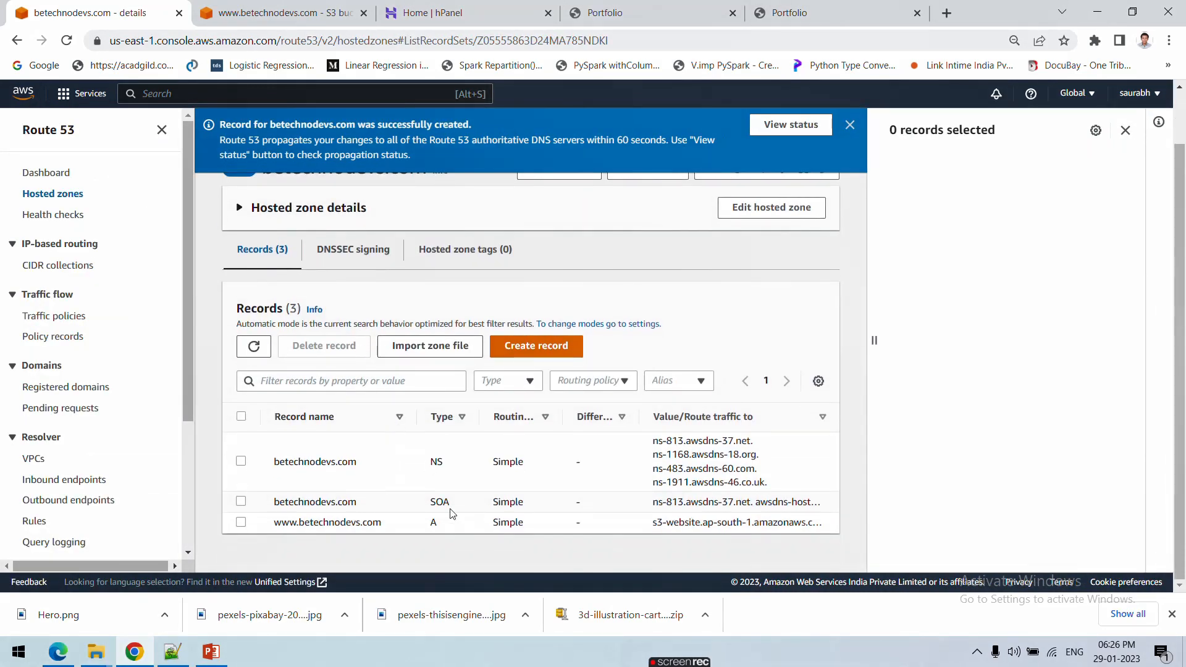
{"action": "left_click_drag", "start_coordinate": [273, 522], "coordinate": [415, 526]}
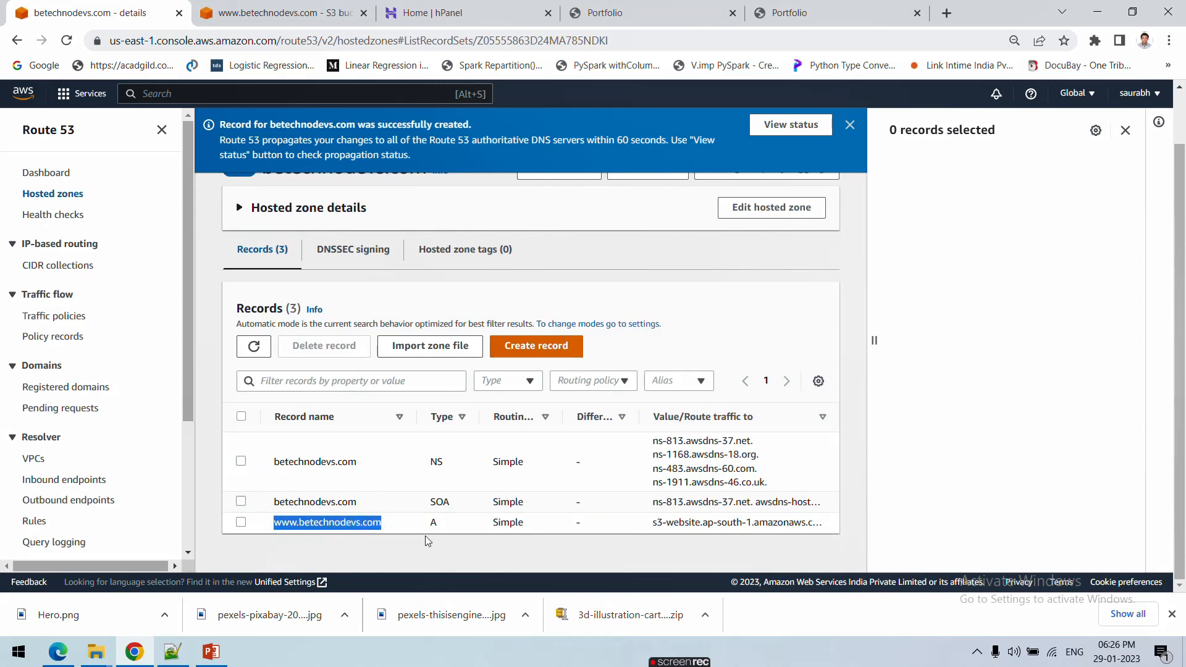
{"action": "left_click", "coordinate": [434, 552]}
{"action": "left_click_drag", "start_coordinate": [273, 523], "coordinate": [388, 524]}
{"action": "left_click", "coordinate": [349, 546]}
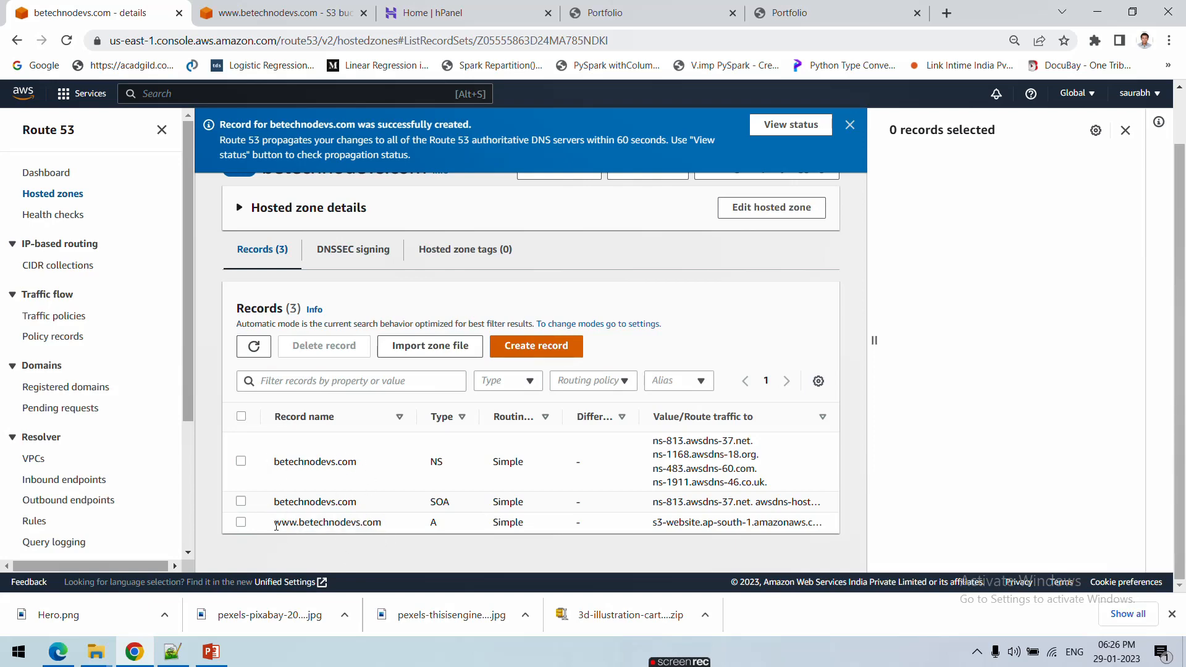
{"action": "left_click_drag", "start_coordinate": [275, 523], "coordinate": [403, 530]}
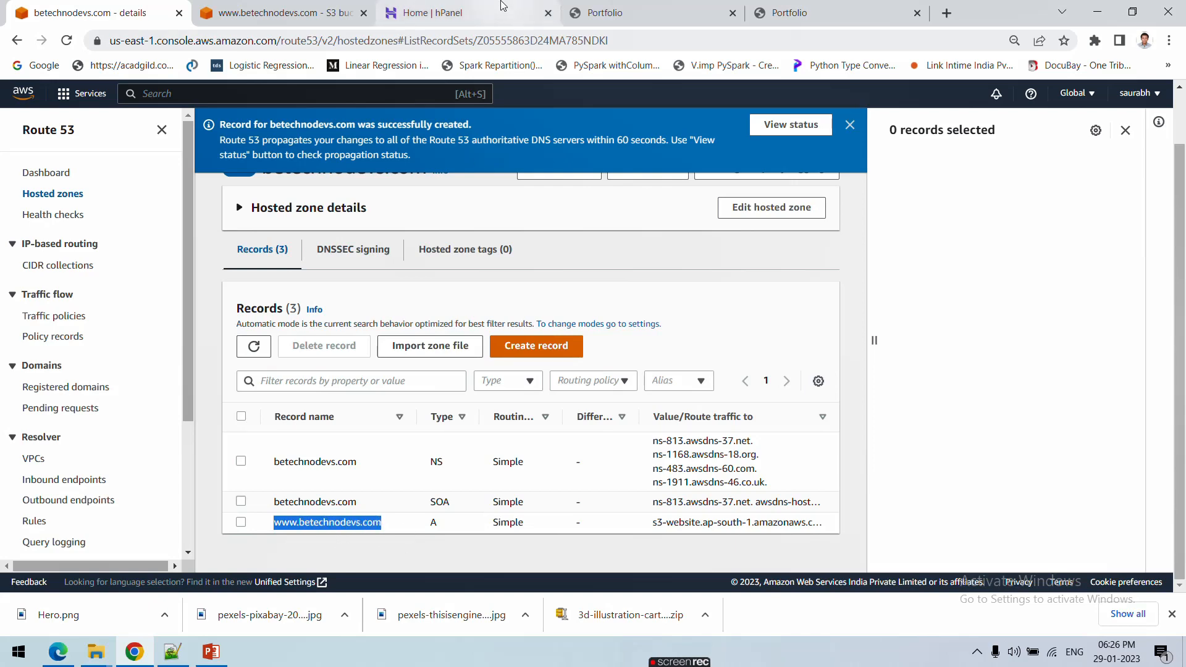
{"action": "left_click", "coordinate": [608, 12]}
{"action": "left_click", "coordinate": [433, 13]}
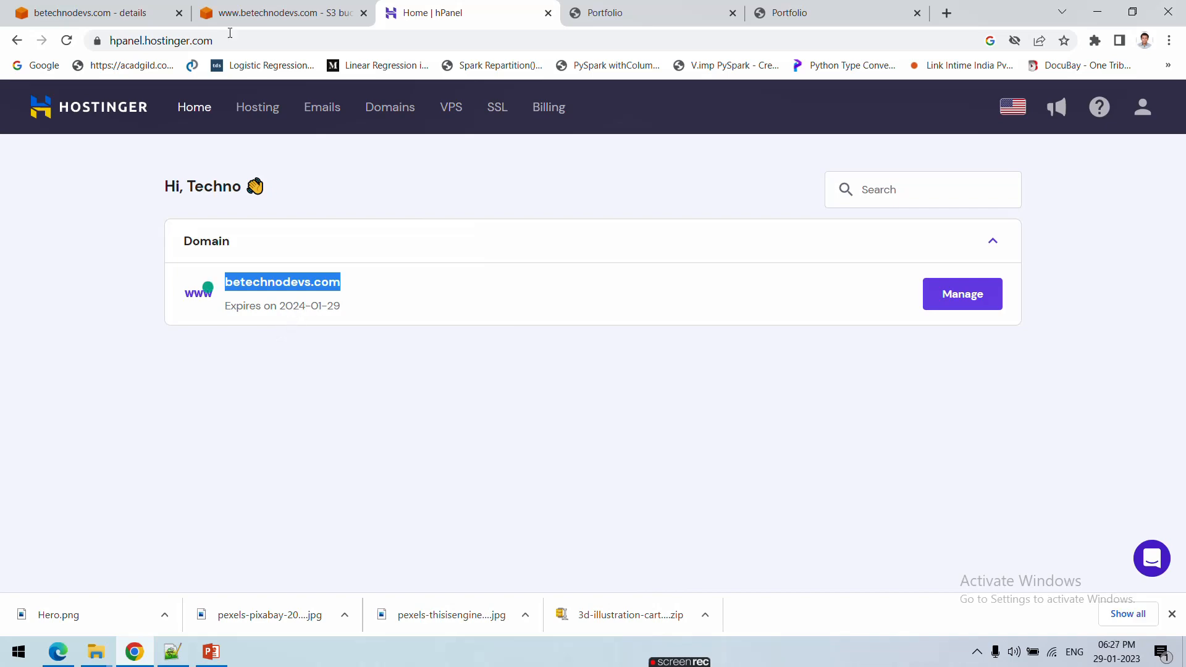
{"action": "left_click", "coordinate": [111, 14]}
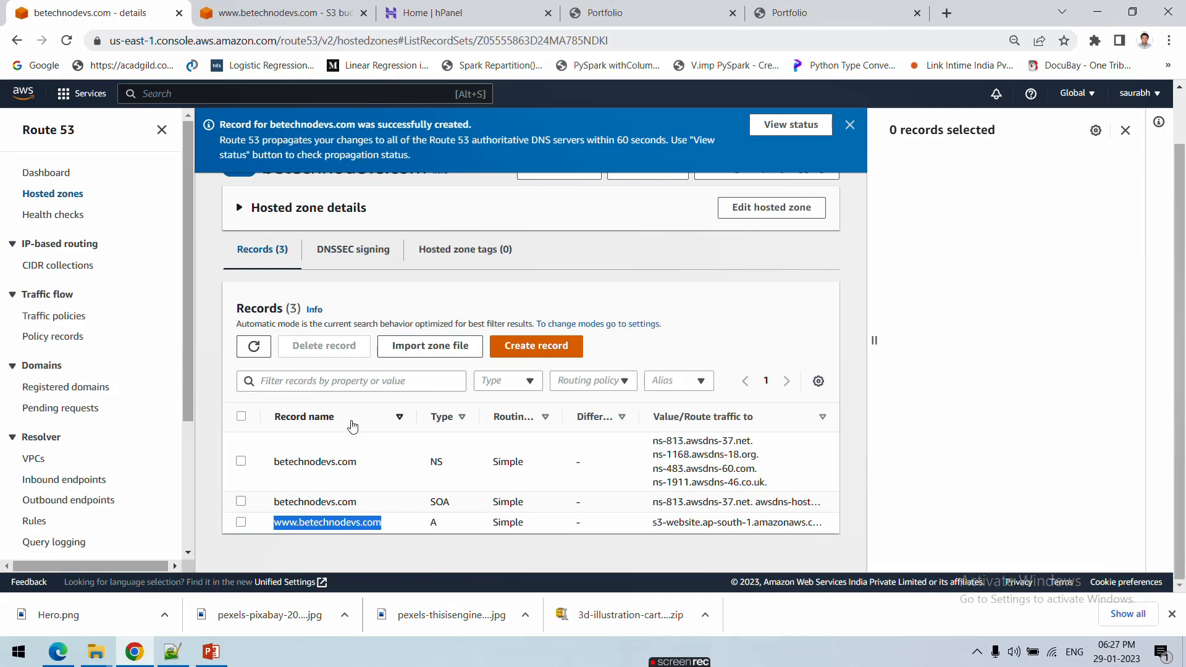
Switch to Hostinger hPanel, open the management page of betechnodevs.com, and open its nameservers for editing.
{"action": "left_click", "coordinate": [445, 12]}
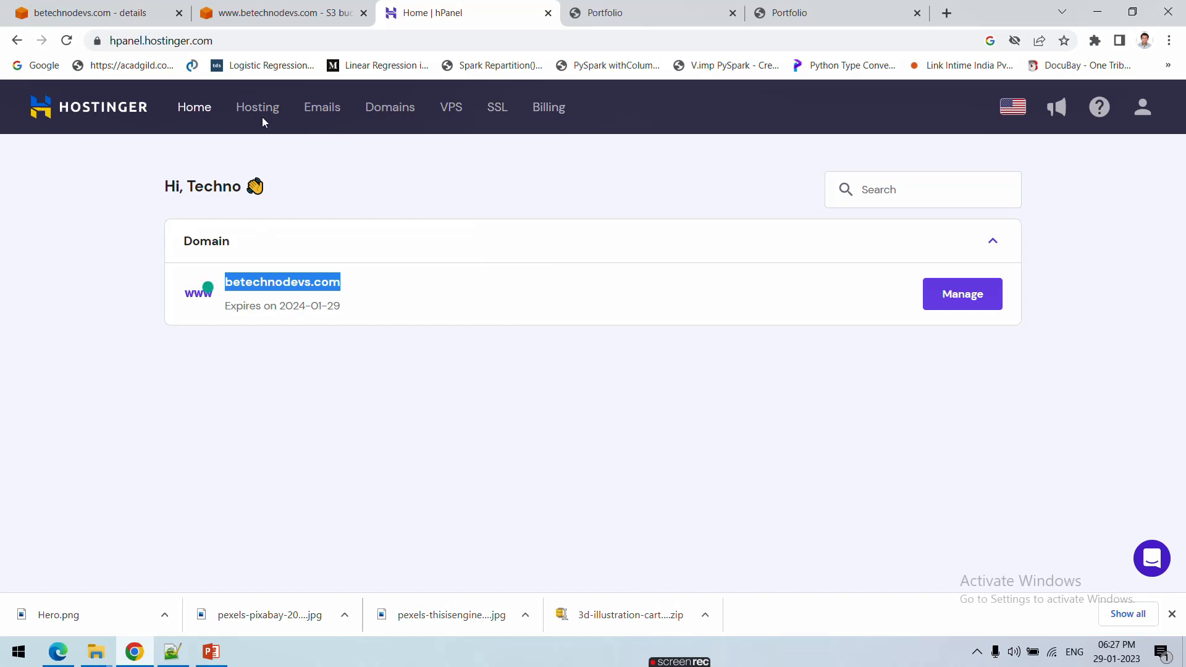
{"action": "left_click", "coordinate": [289, 289]}
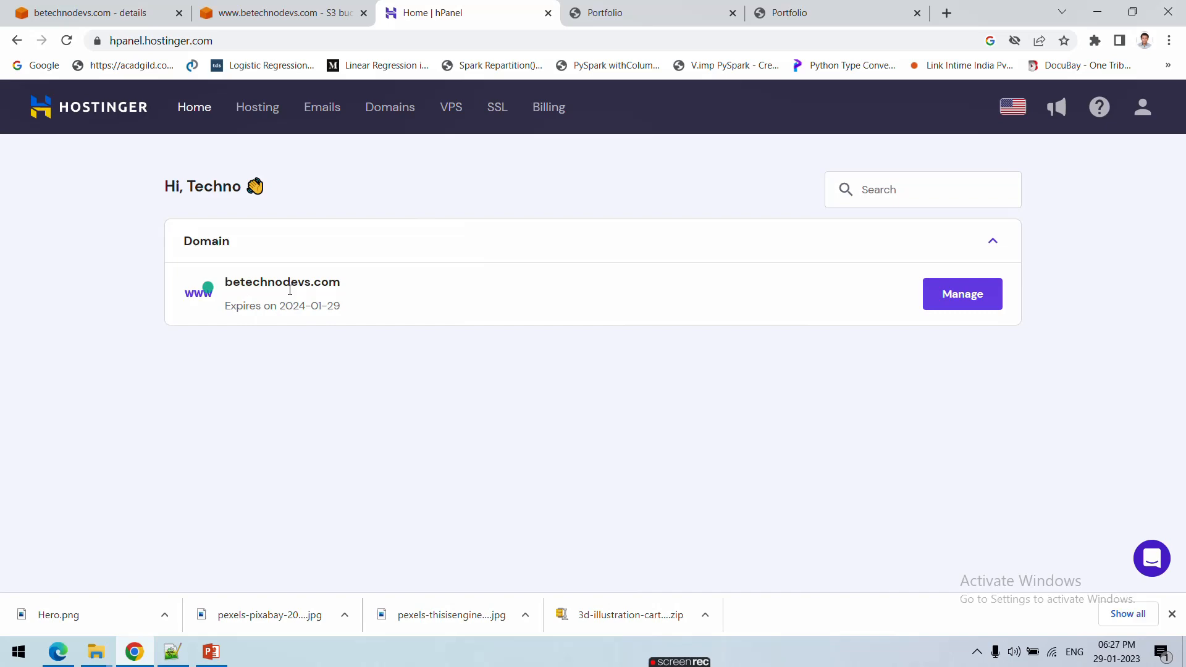
{"action": "left_click", "coordinate": [961, 303]}
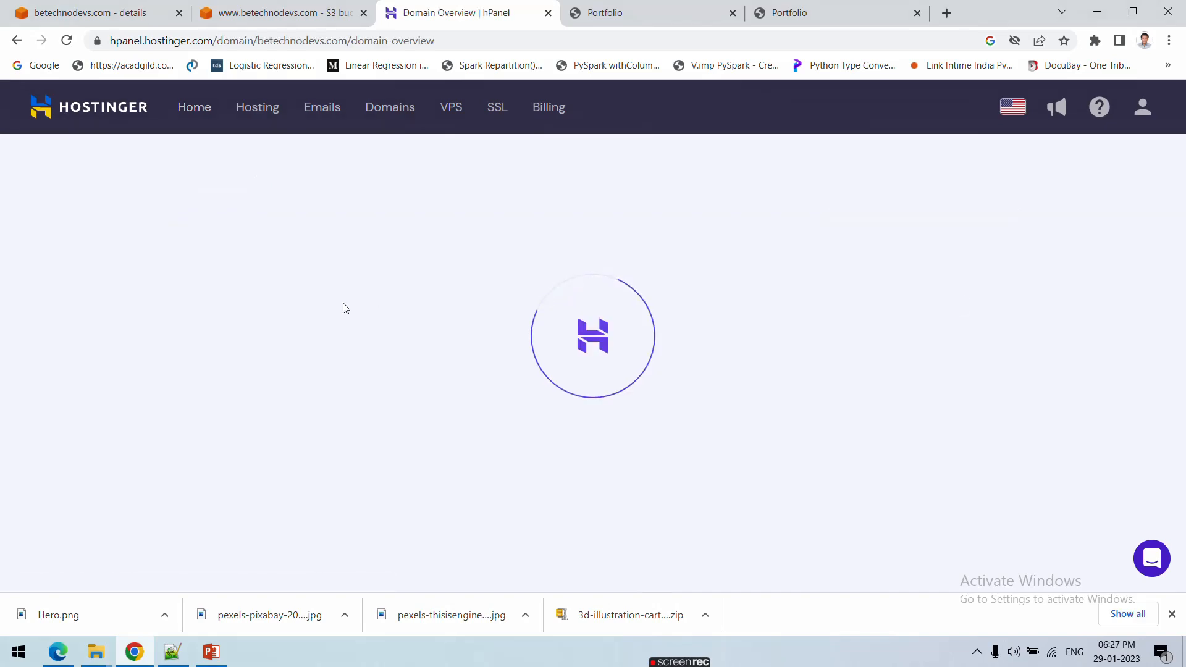
{"action": "scroll", "coordinate": [344, 309], "scroll_direction": "down", "scroll_amount": 3}
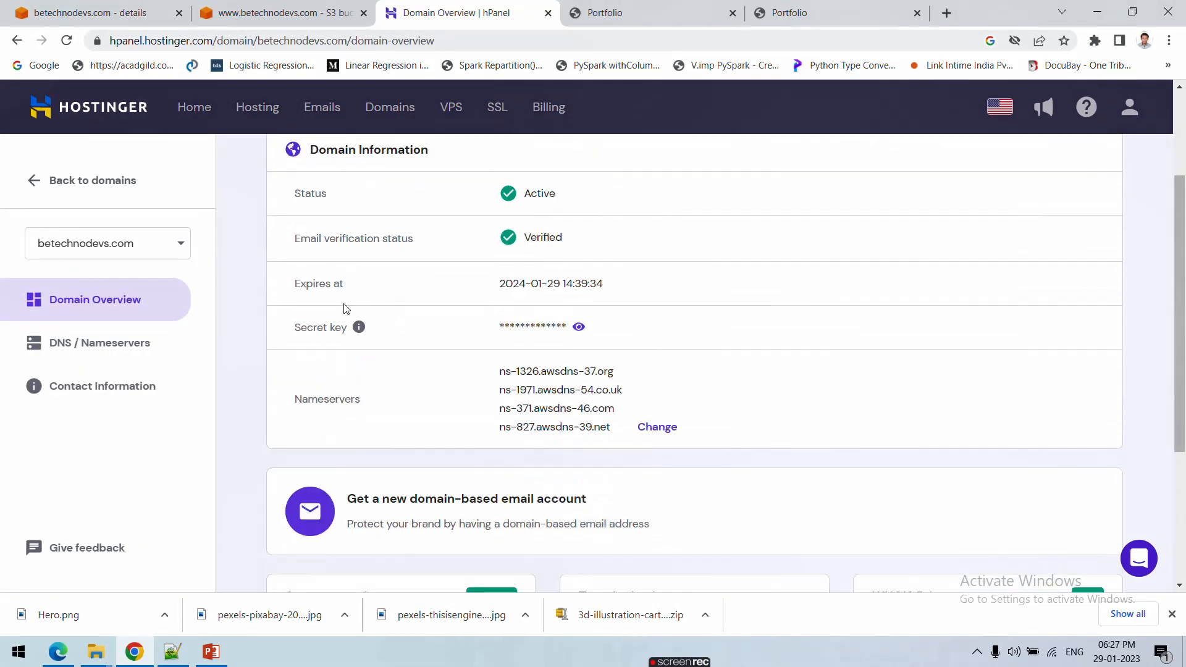
{"action": "scroll", "coordinate": [326, 389], "scroll_direction": "up", "scroll_amount": 3}
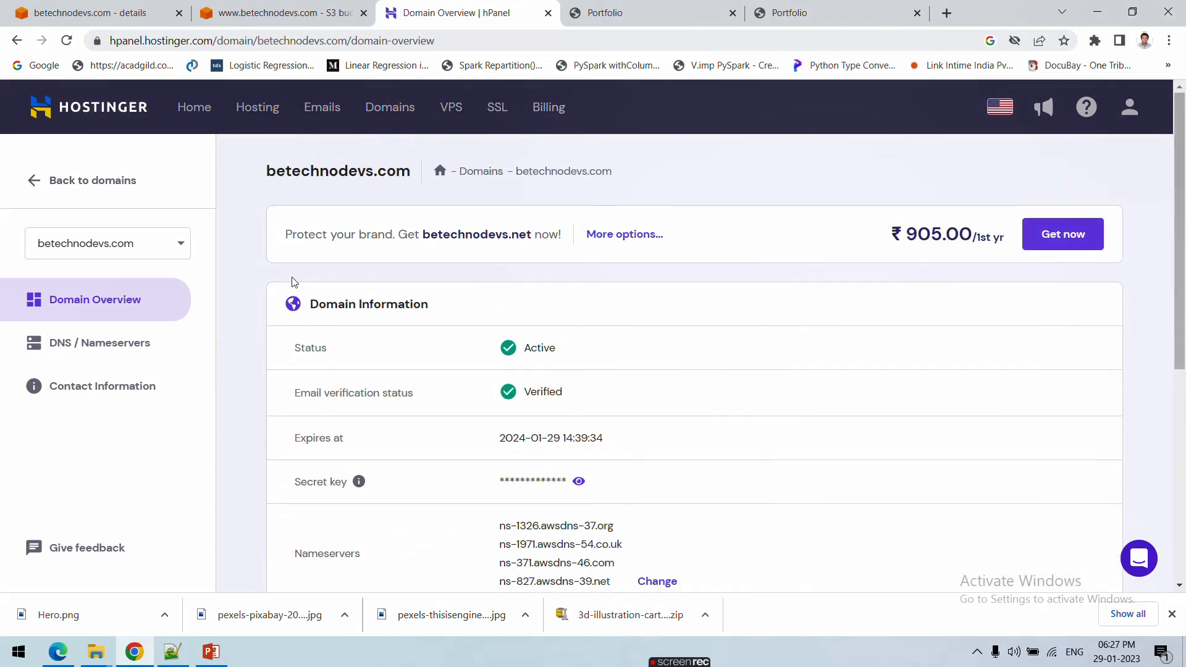
{"action": "scroll", "coordinate": [341, 272], "scroll_direction": "down", "scroll_amount": 2}
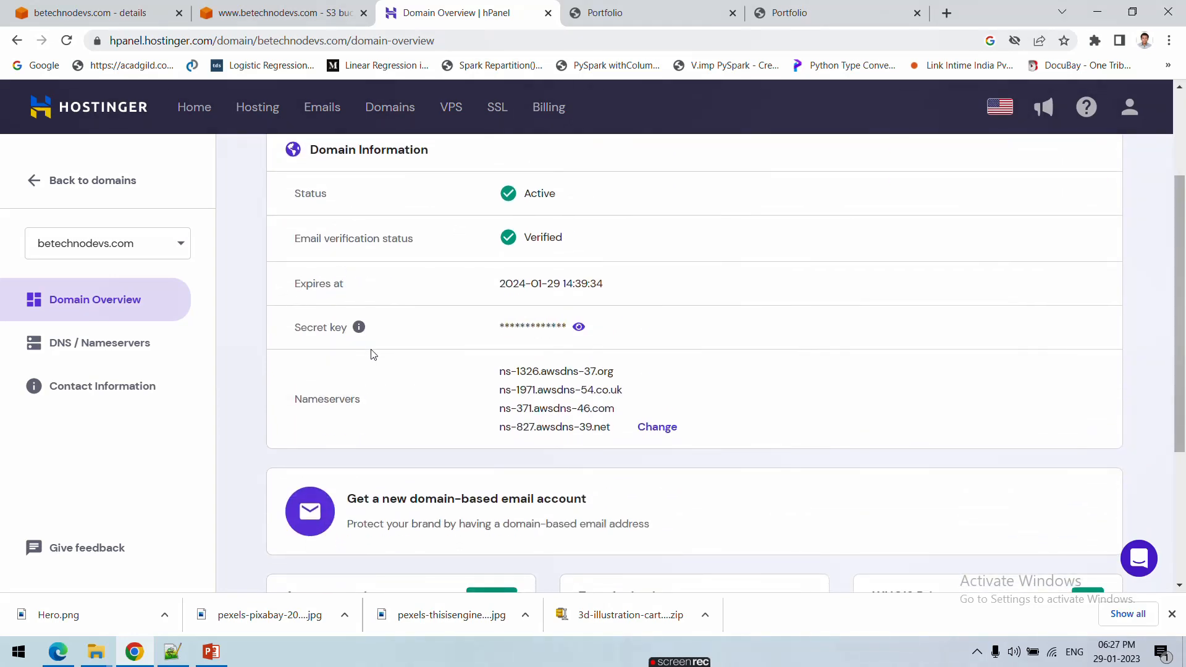
{"action": "scroll", "coordinate": [404, 403], "scroll_direction": "down", "scroll_amount": 2}
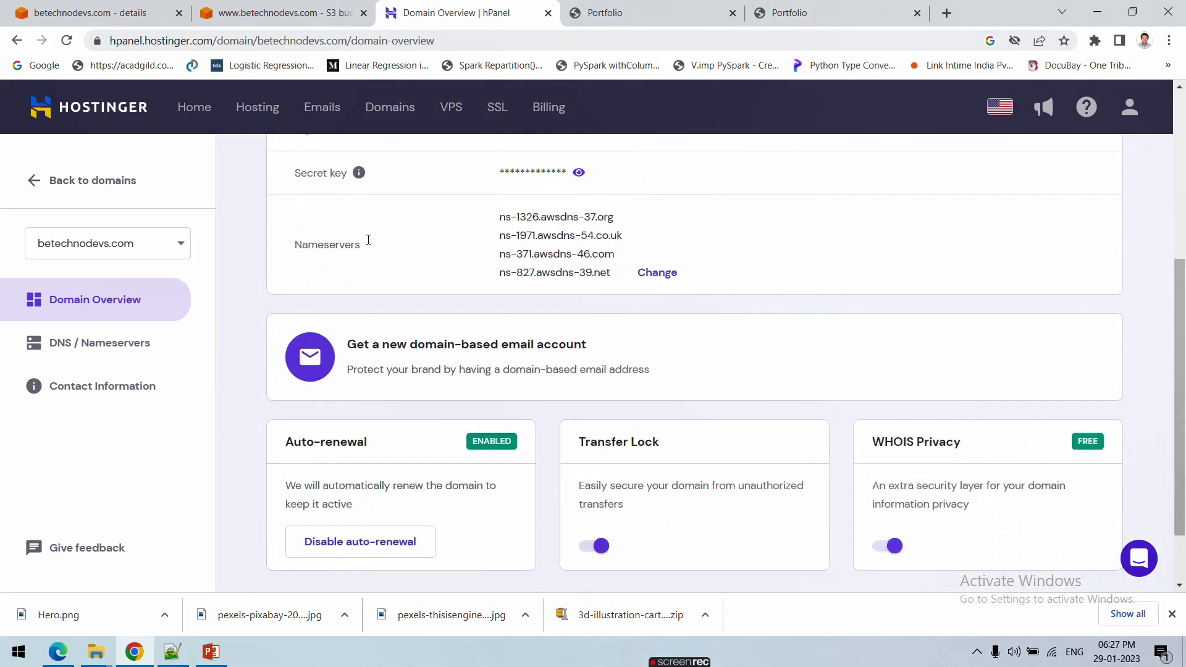
{"action": "left_click", "coordinate": [656, 274]}
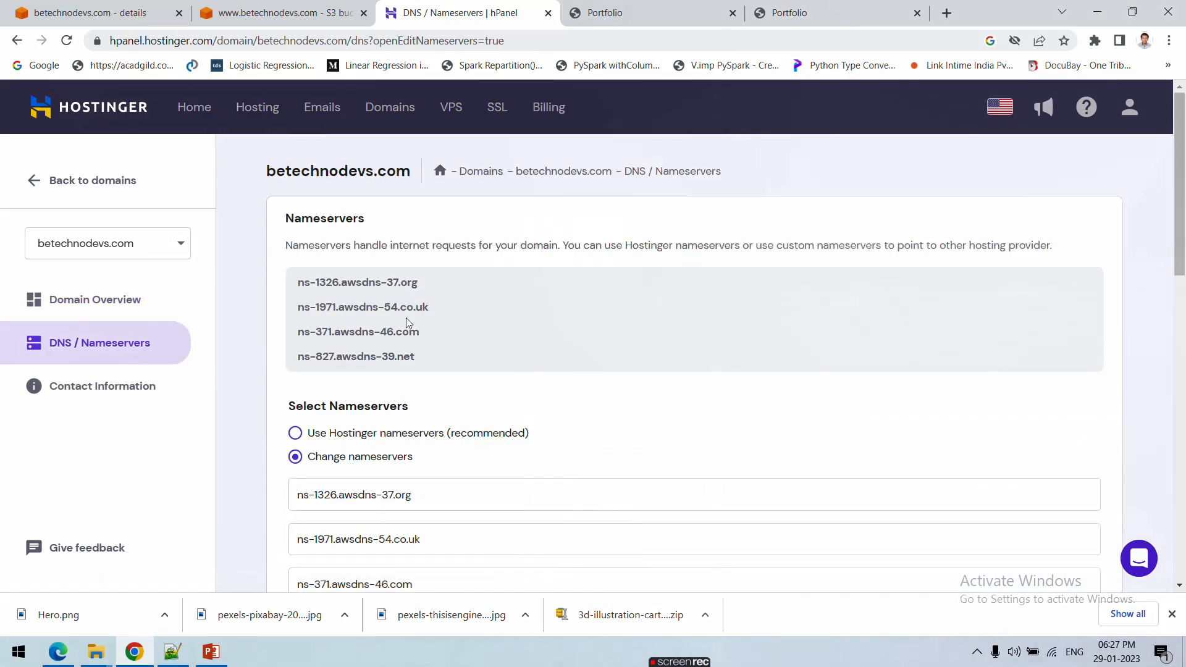
{"action": "scroll", "coordinate": [395, 347], "scroll_direction": "down", "scroll_amount": 1}
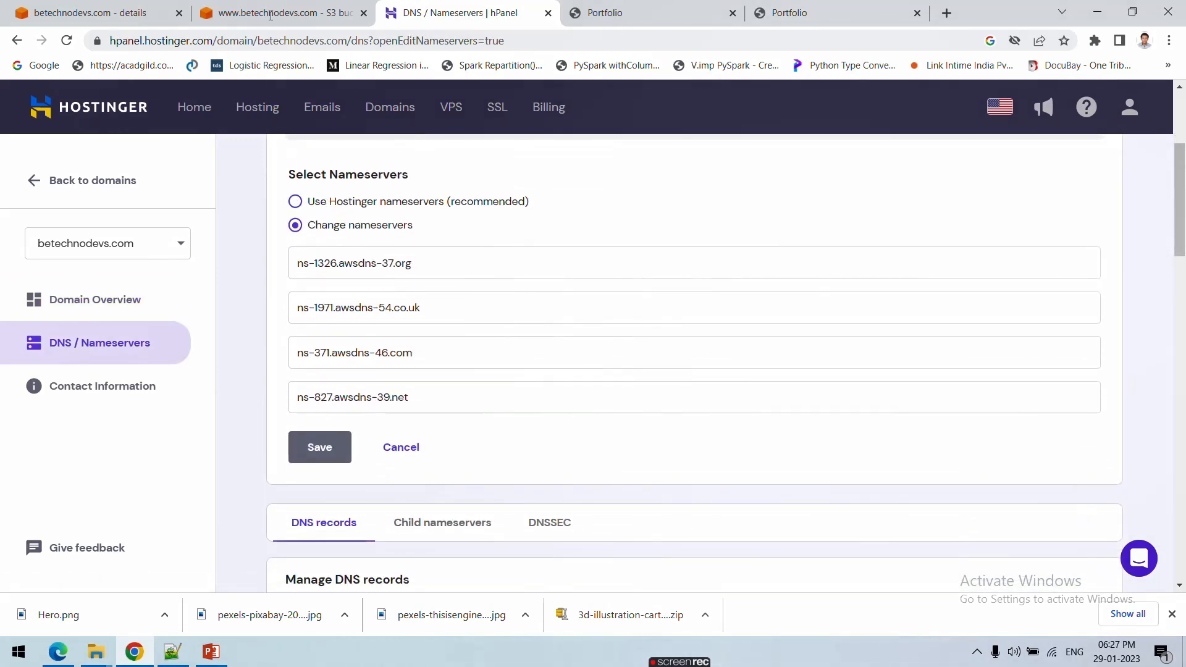
Replace the first nameserver in Hostinger with ns-813.awsdns-37.net, copied from the NS record of the Route 53 hosted zone.
{"action": "left_click", "coordinate": [281, 11]}
{"action": "left_click", "coordinate": [106, 7]}
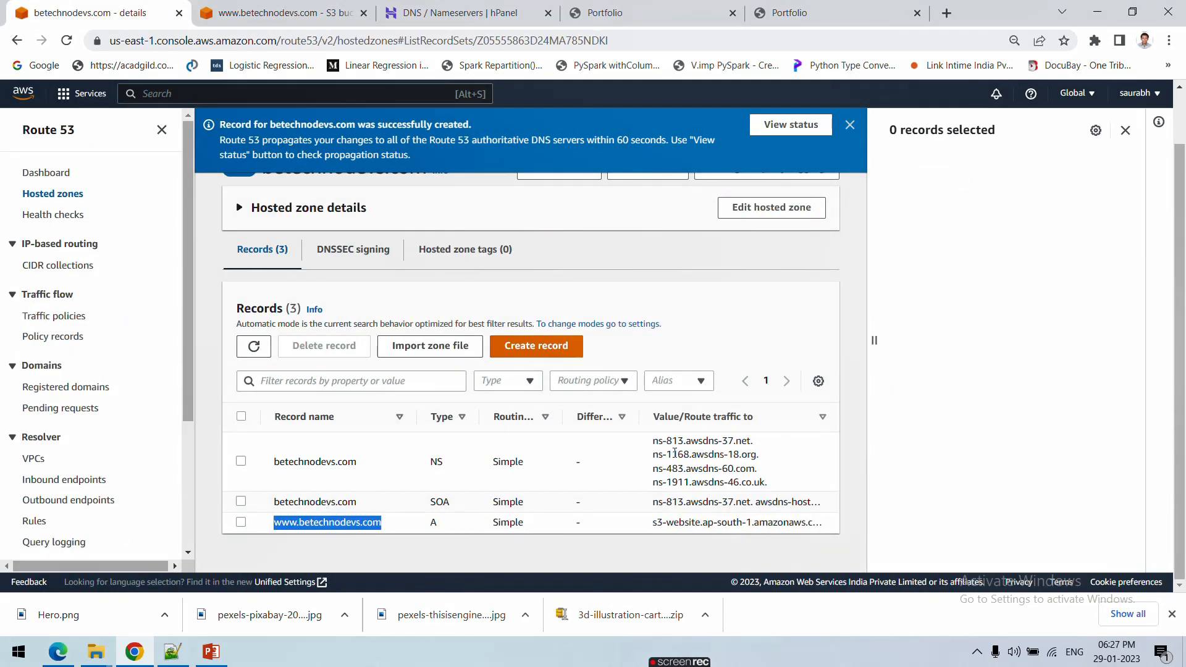
{"action": "left_click_drag", "start_coordinate": [653, 440], "coordinate": [776, 493]}
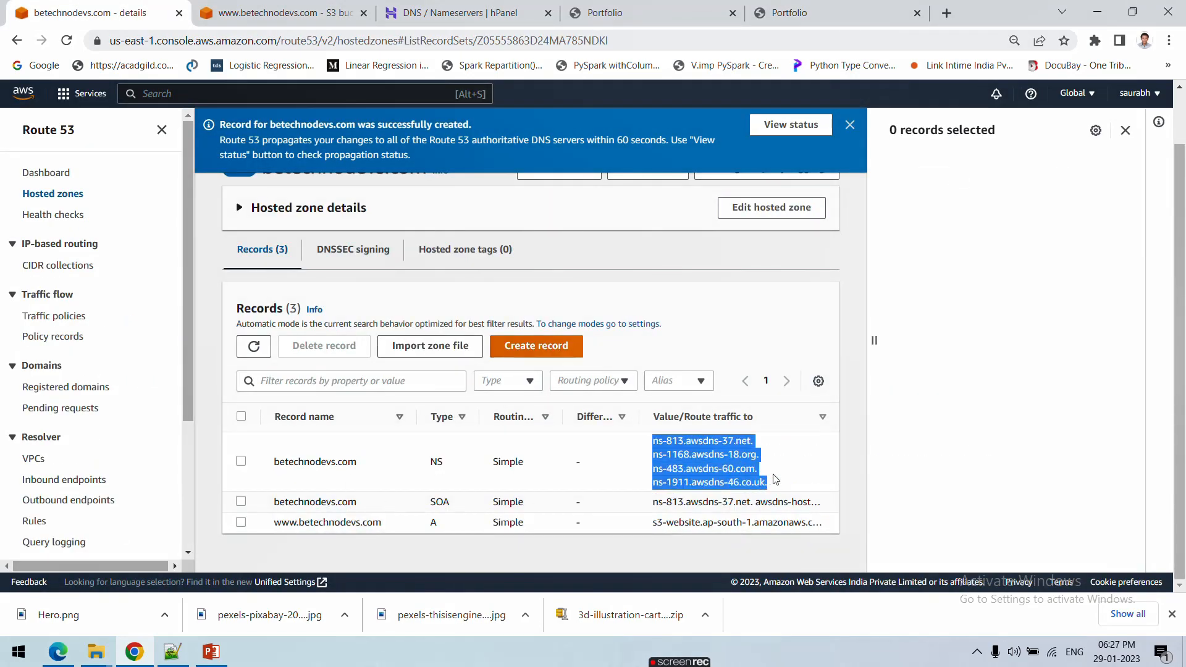
{"action": "left_click", "coordinate": [656, 444]}
{"action": "left_click_drag", "start_coordinate": [654, 441], "coordinate": [752, 441]}
{"action": "key", "text": "ctrl+c"}
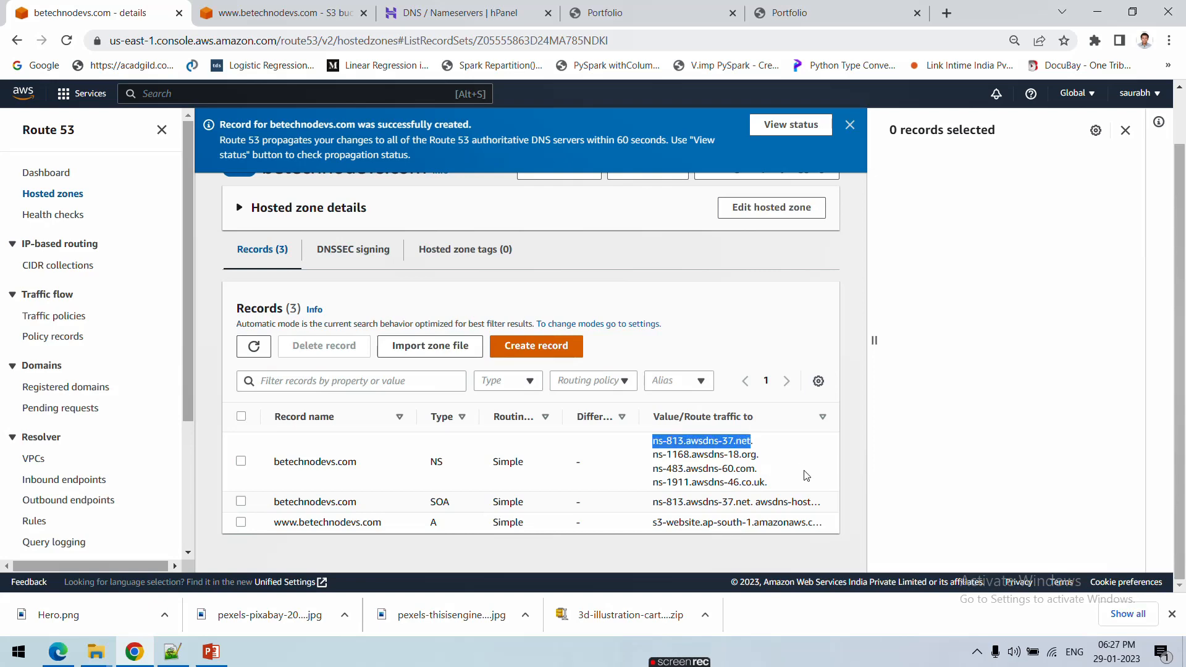
{"action": "left_click", "coordinate": [444, 13]}
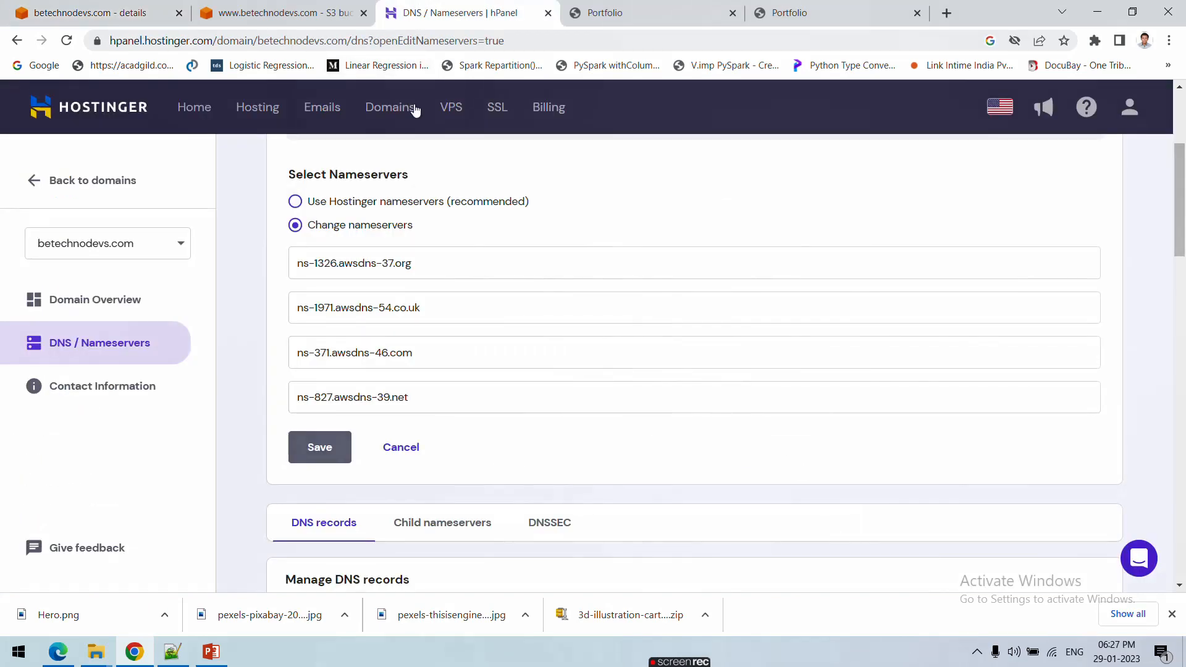
{"action": "triple_click", "coordinate": [430, 266]}
{"action": "key", "text": "ctrl+v"}
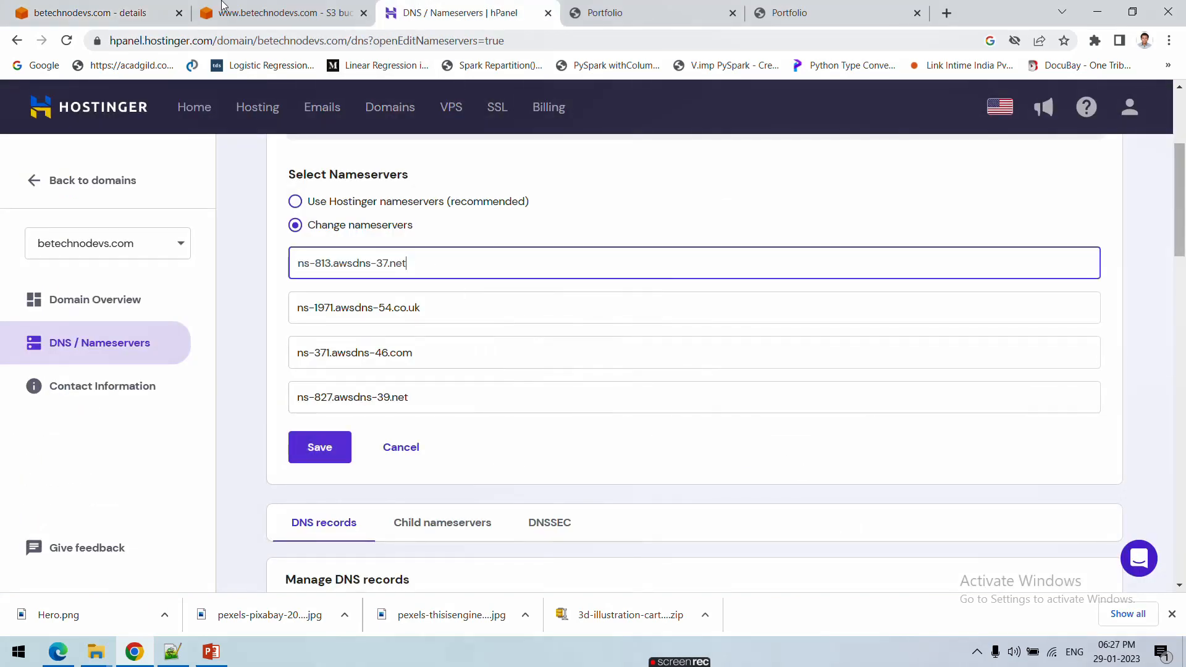
Replace the second Hostinger nameserver with ns-1168.awsdns-18.org, copied from the Route 53 NS record.
{"action": "left_click", "coordinate": [282, 8]}
{"action": "left_click", "coordinate": [133, 11]}
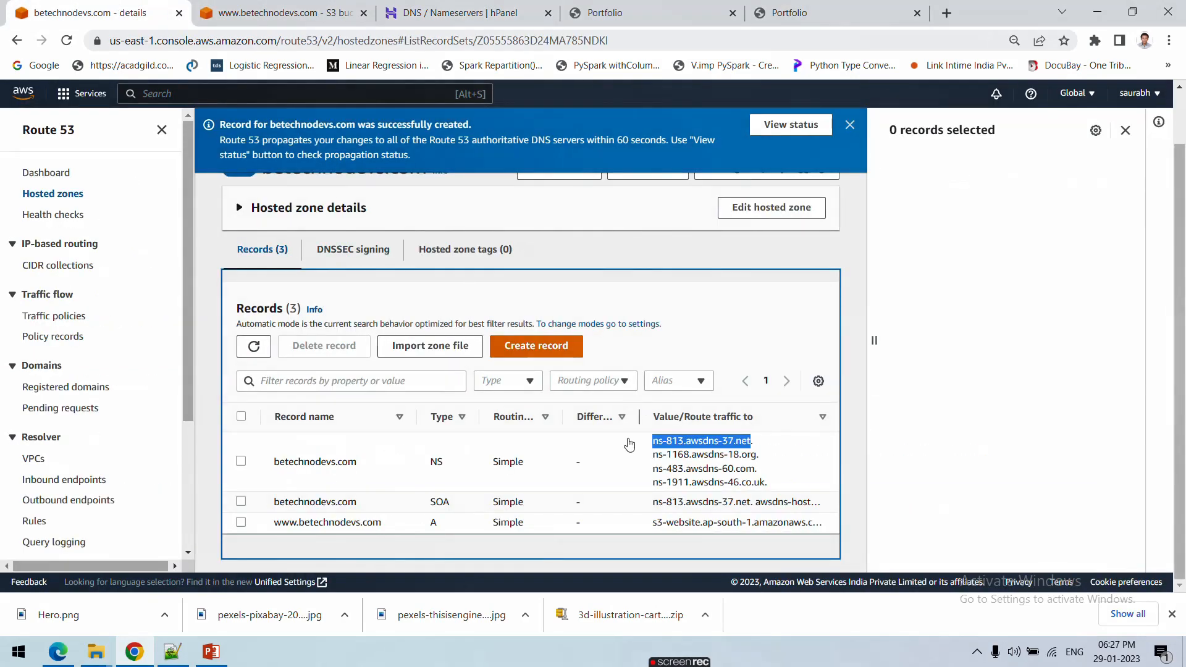
{"action": "left_click_drag", "start_coordinate": [653, 455], "coordinate": [757, 455]}
{"action": "key", "text": "ctrl+c"}
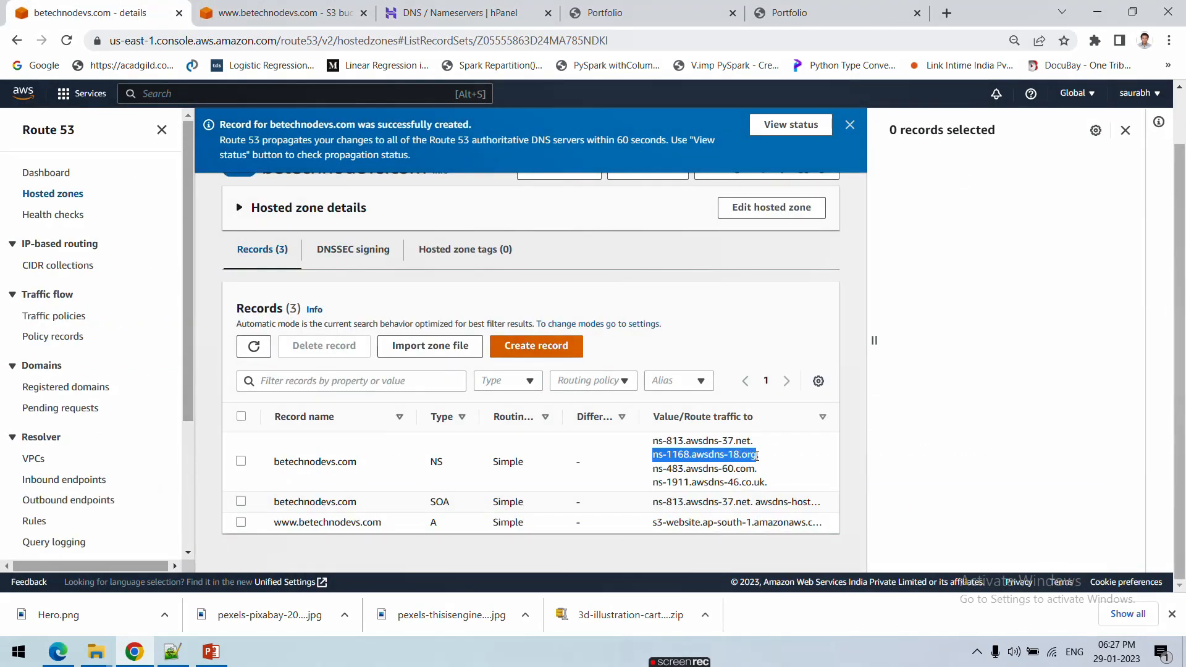
{"action": "left_click", "coordinate": [426, 12]}
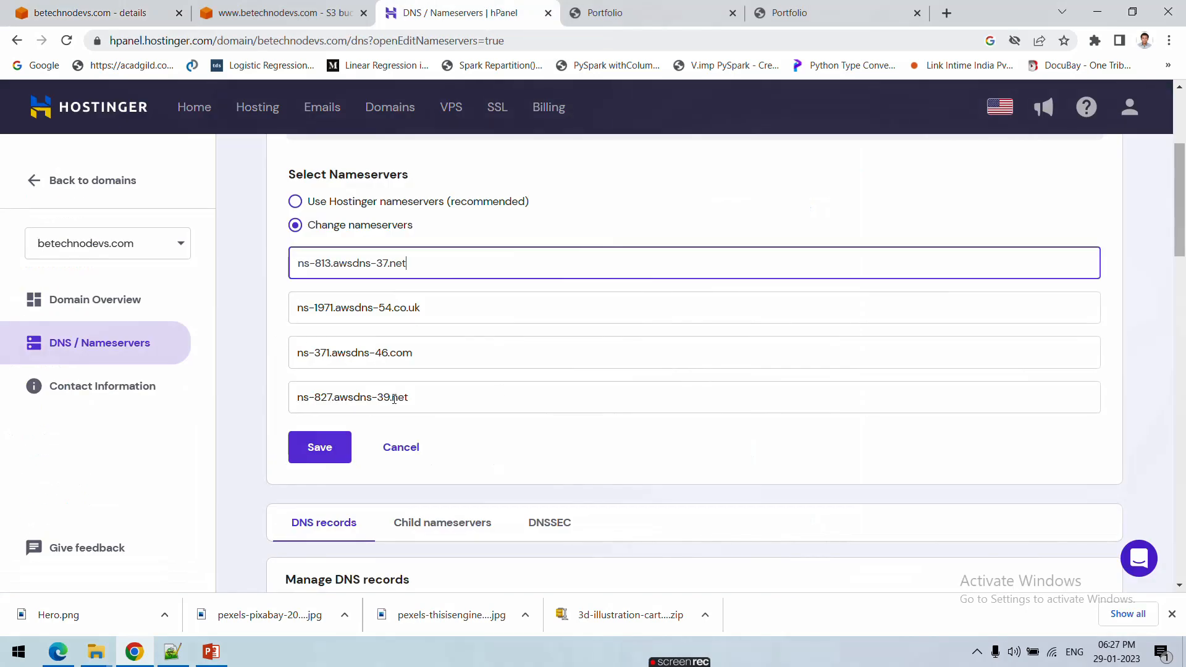
{"action": "left_click_drag", "start_coordinate": [457, 311], "coordinate": [286, 312]}
{"action": "key", "text": "ctrl+v"}
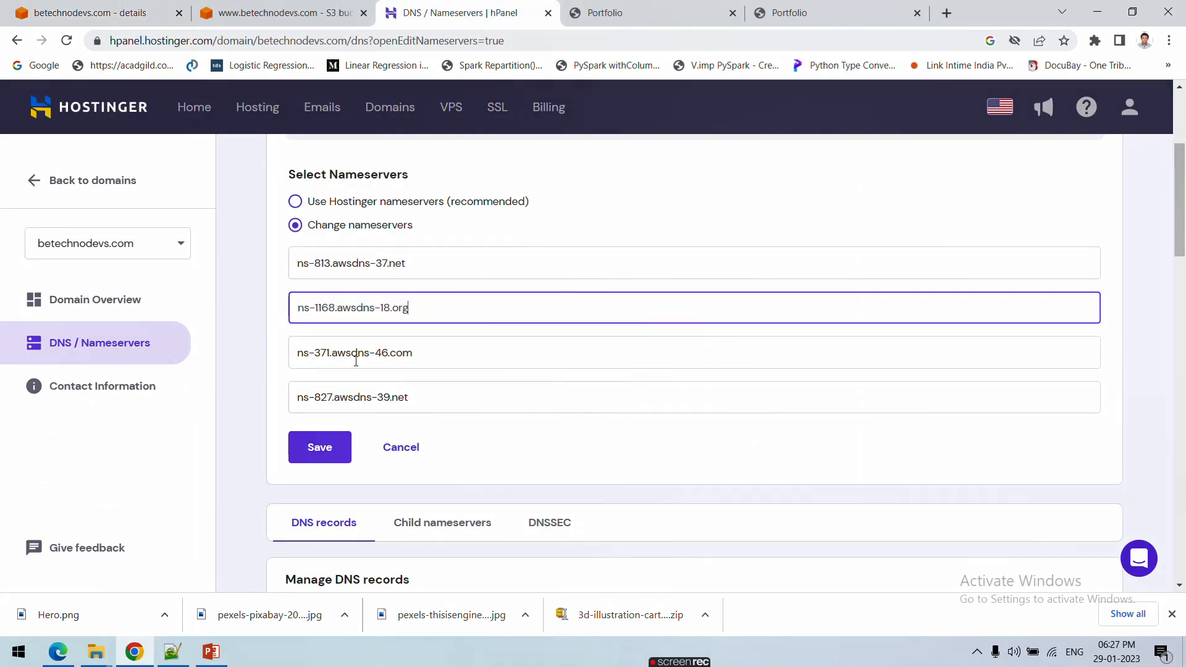
Replace the third Hostinger nameserver with ns-483.awsdns-60.com, copied from the Route 53 NS record.
{"action": "left_click", "coordinate": [293, 13]}
{"action": "left_click", "coordinate": [99, 12]}
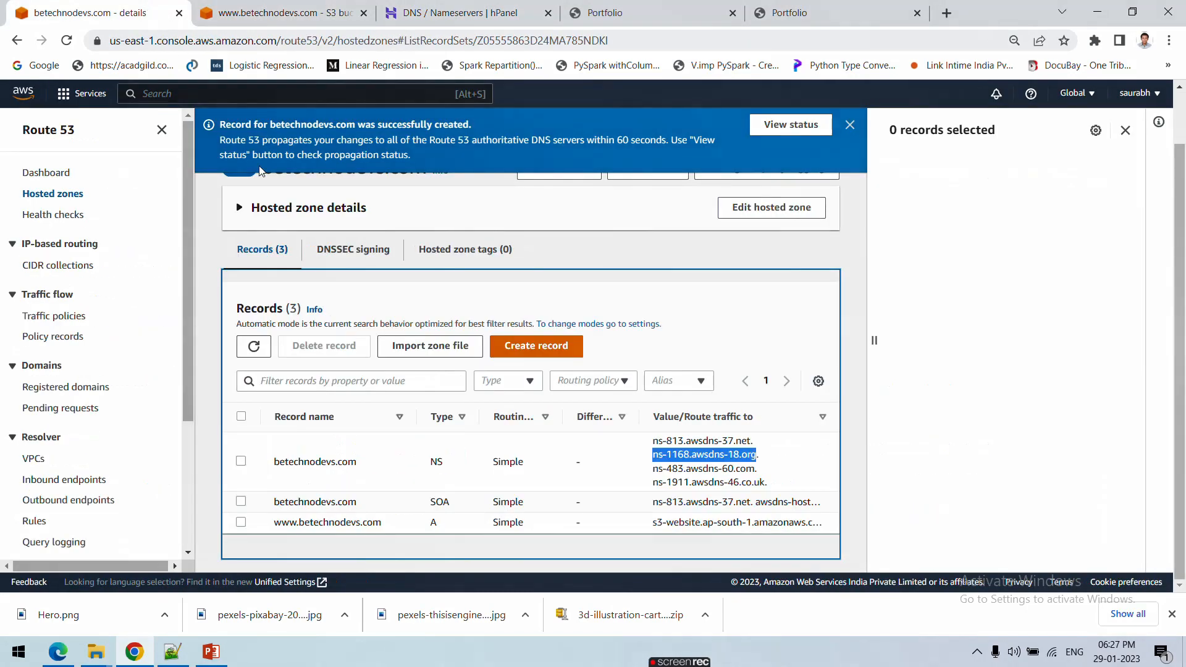
{"action": "left_click_drag", "start_coordinate": [655, 469], "coordinate": [759, 476]}
{"action": "key", "text": "ctrl+c"}
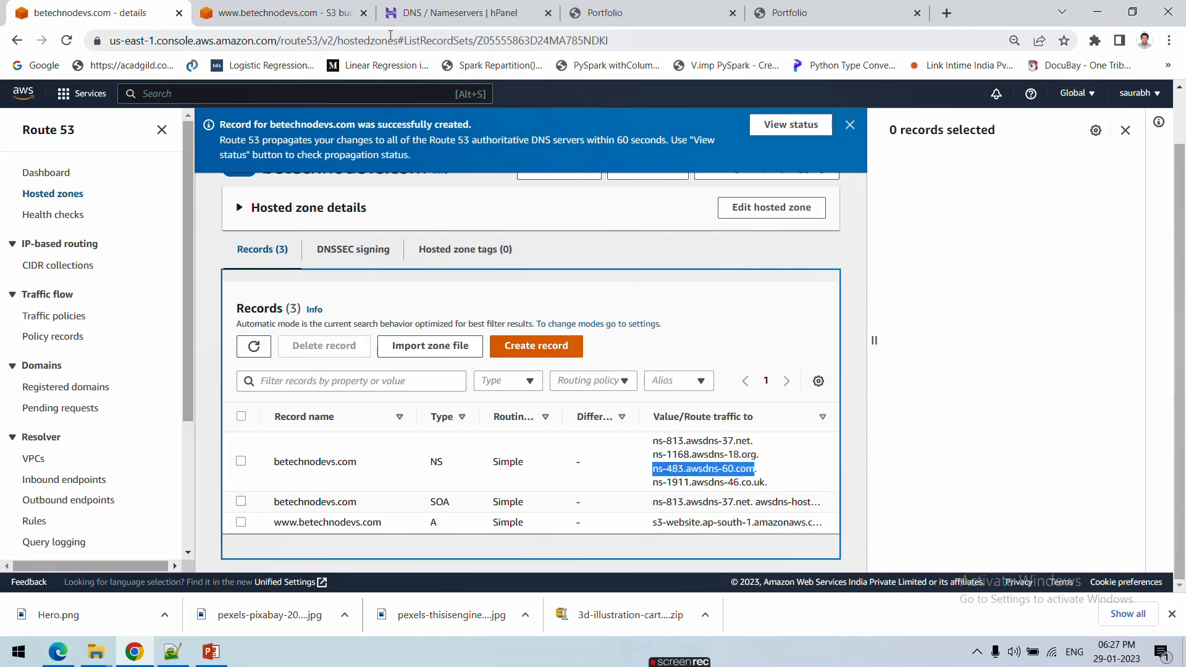
{"action": "left_click", "coordinate": [284, 12]}
{"action": "left_click", "coordinate": [453, 12]}
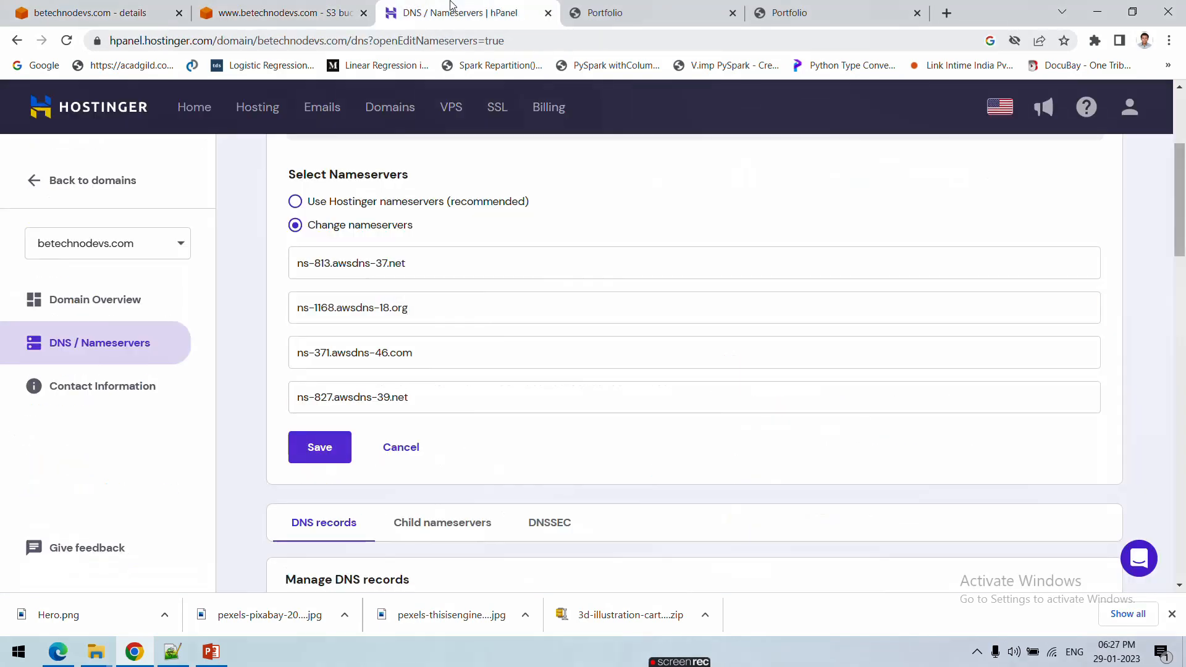
{"action": "triple_click", "coordinate": [430, 352]}
{"action": "key", "text": "ctrl+v"}
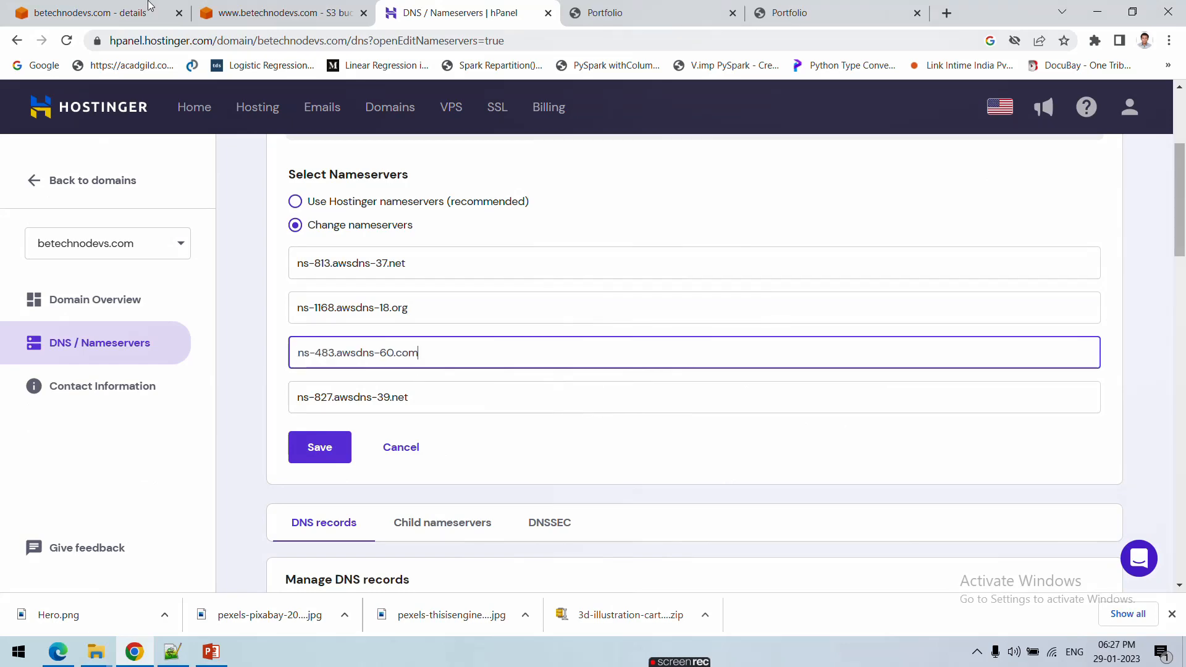
Replace the fourth Hostinger nameserver with ns-1911.awsdns-46.co.uk from the Route 53 NS record and save the nameservers.
{"action": "left_click", "coordinate": [77, 8]}
{"action": "left_click_drag", "start_coordinate": [655, 484], "coordinate": [748, 484]}
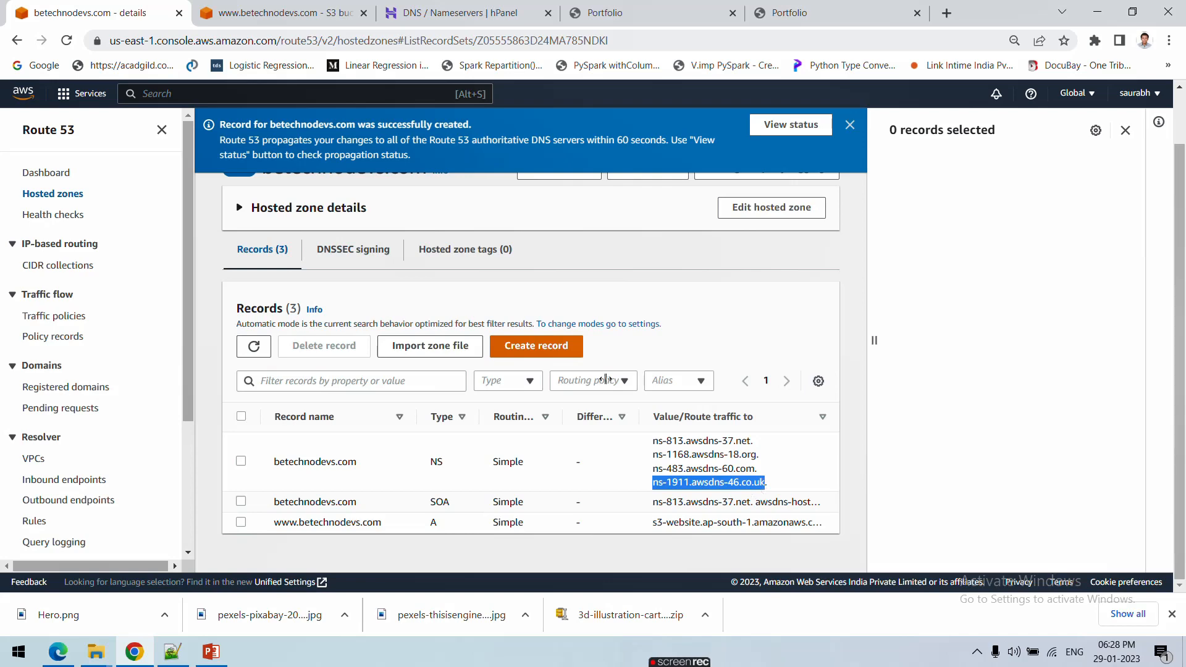
{"action": "left_click", "coordinate": [281, 13]}
{"action": "left_click", "coordinate": [461, 12]}
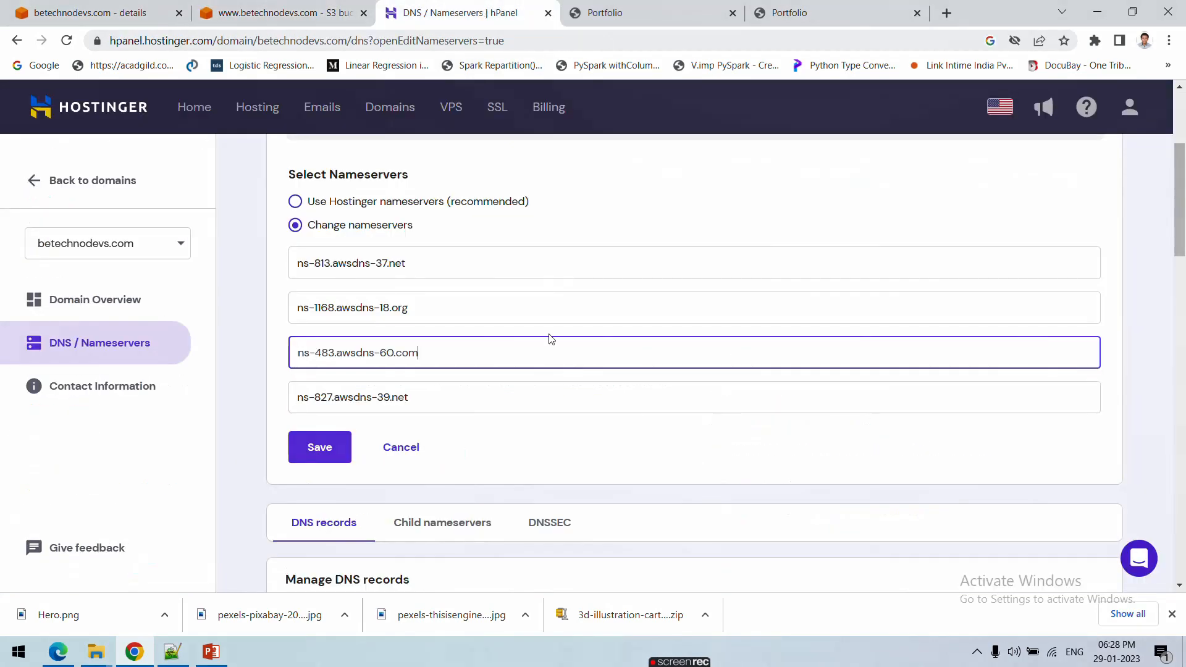
{"action": "triple_click", "coordinate": [430, 406]}
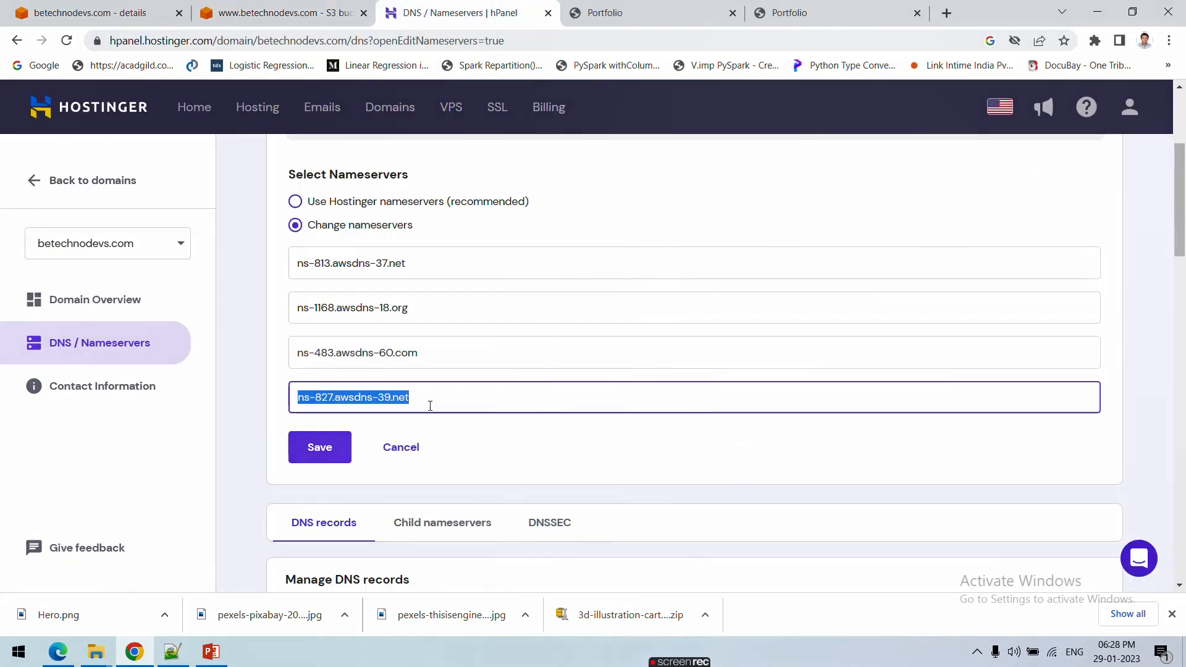
{"action": "type", "text": "ns-1911.awsdns-46.co.uk"}
{"action": "left_click", "coordinate": [322, 453]}
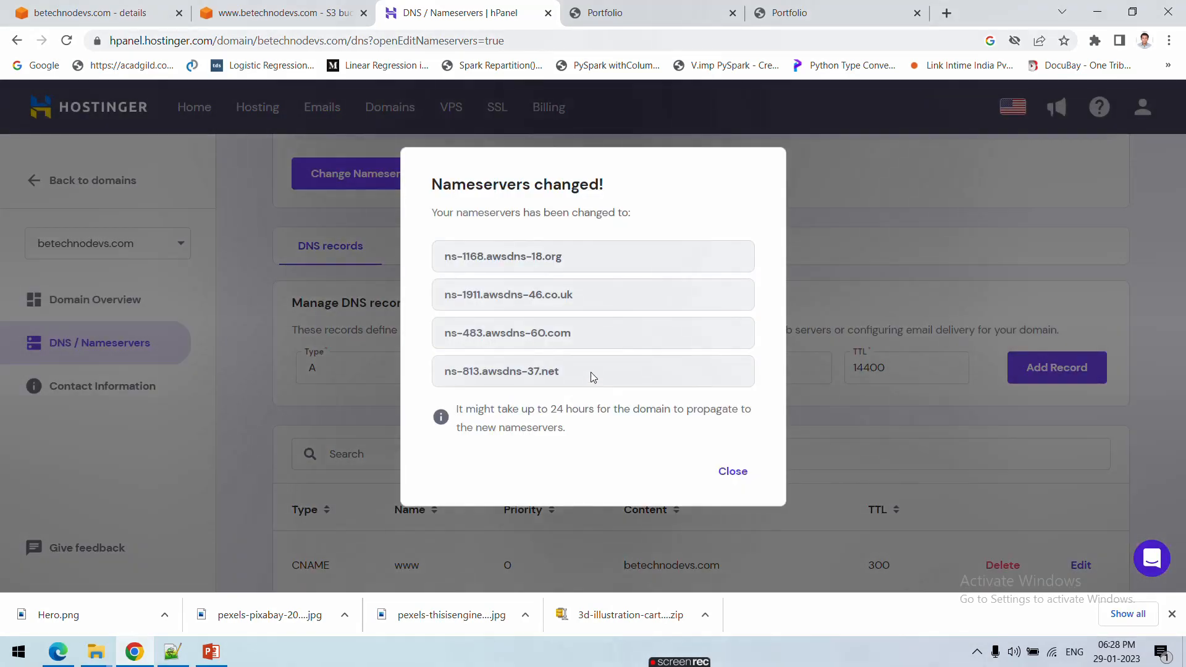
Compare the saved nameservers with the NS record in Route 53, and close the Hostinger change confirmation.
{"action": "left_click", "coordinate": [291, 11]}
{"action": "left_click", "coordinate": [92, 12]}
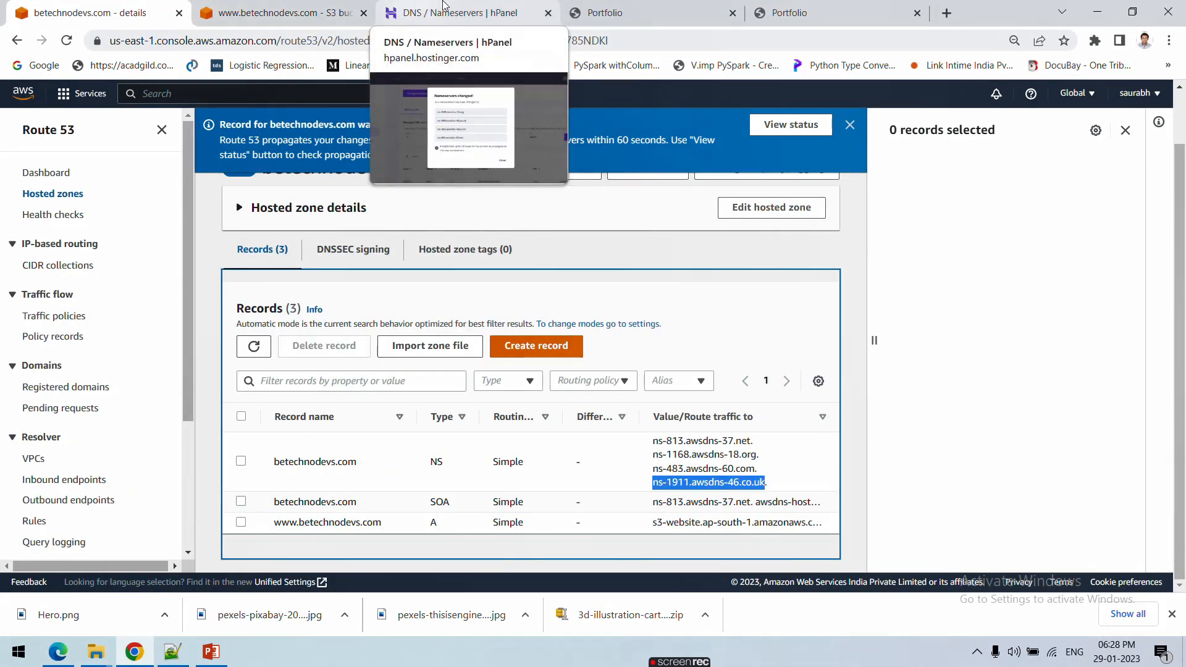
{"action": "left_click", "coordinate": [409, 8]}
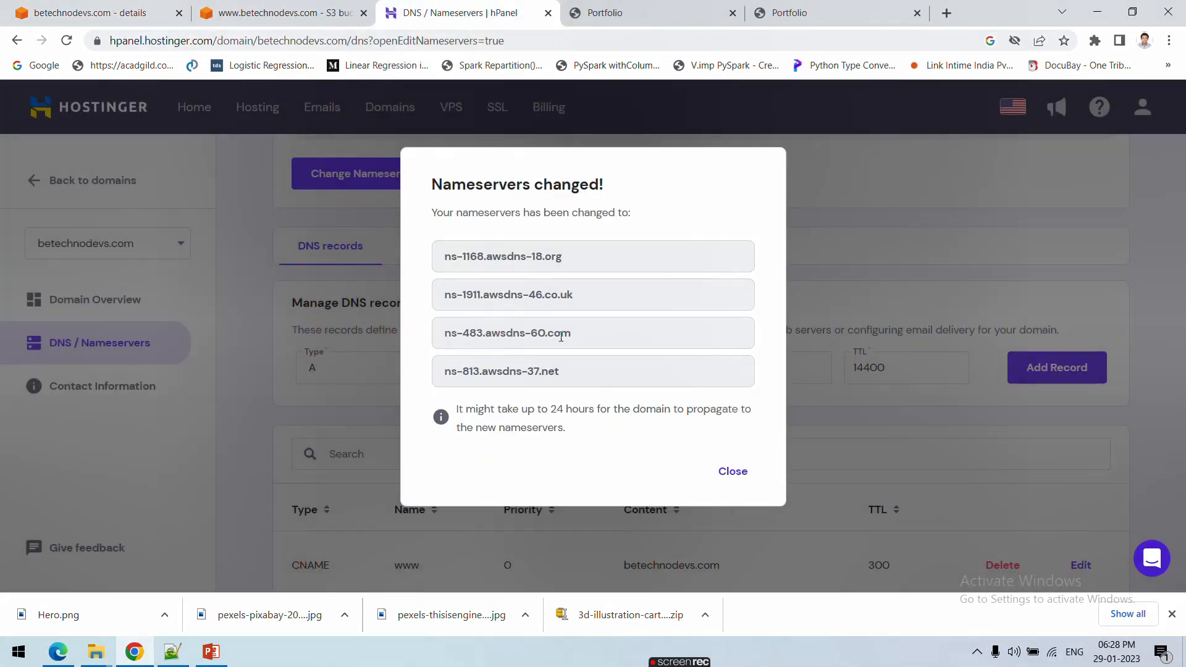
{"action": "left_click", "coordinate": [735, 476]}
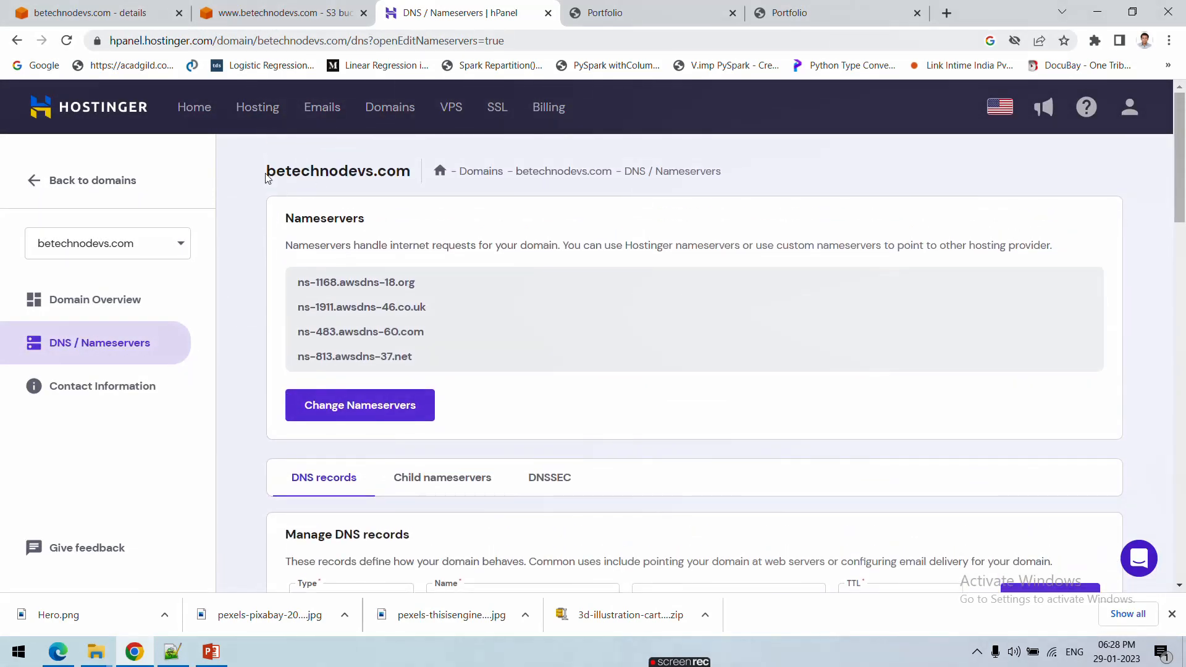
{"action": "left_click_drag", "start_coordinate": [267, 179], "coordinate": [421, 179]}
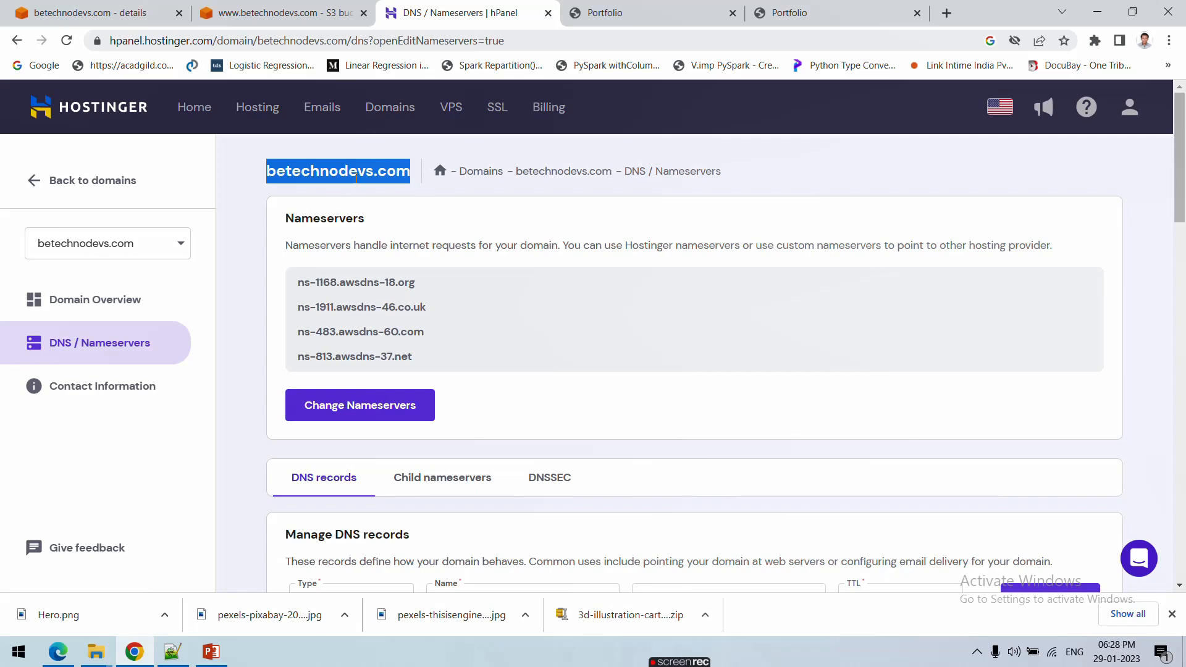
{"action": "left_click", "coordinate": [284, 11]}
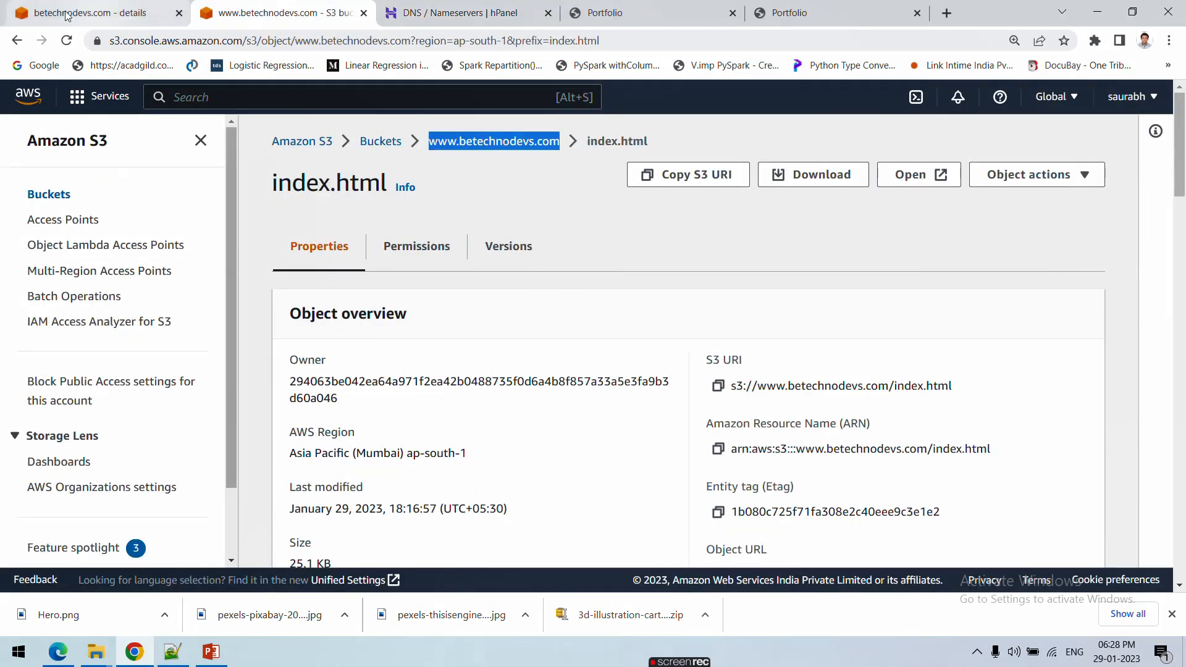
{"action": "left_click", "coordinate": [93, 12]}
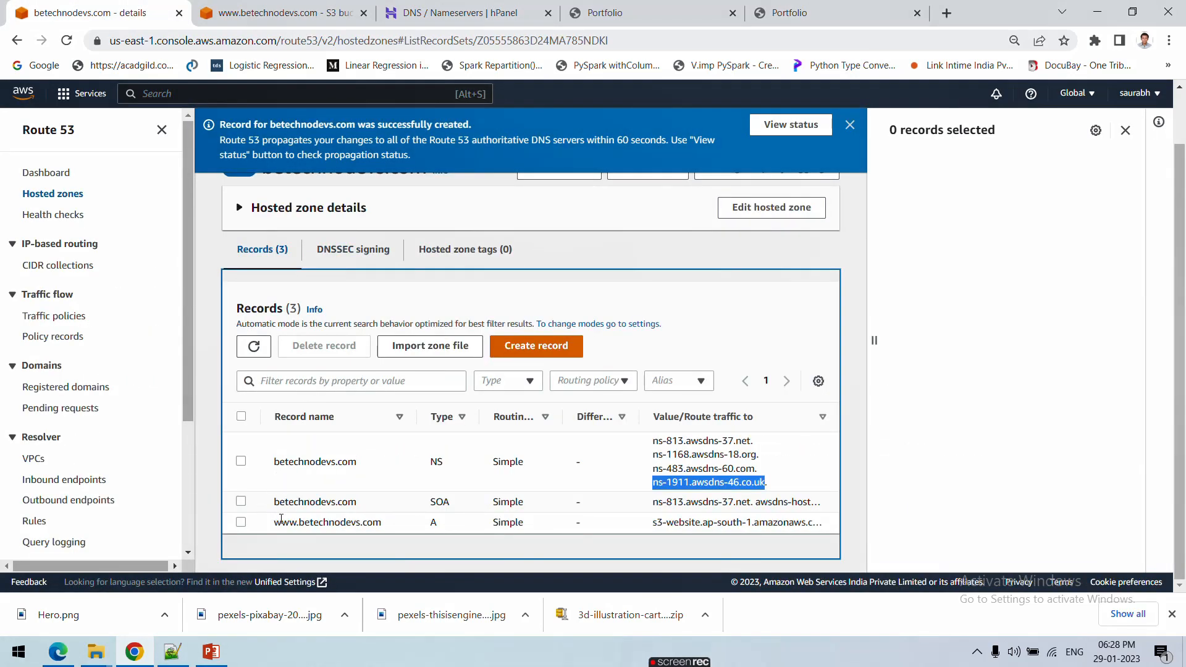
{"action": "left_click_drag", "start_coordinate": [282, 522], "coordinate": [398, 527]}
{"action": "key", "text": "ctrl+c"}
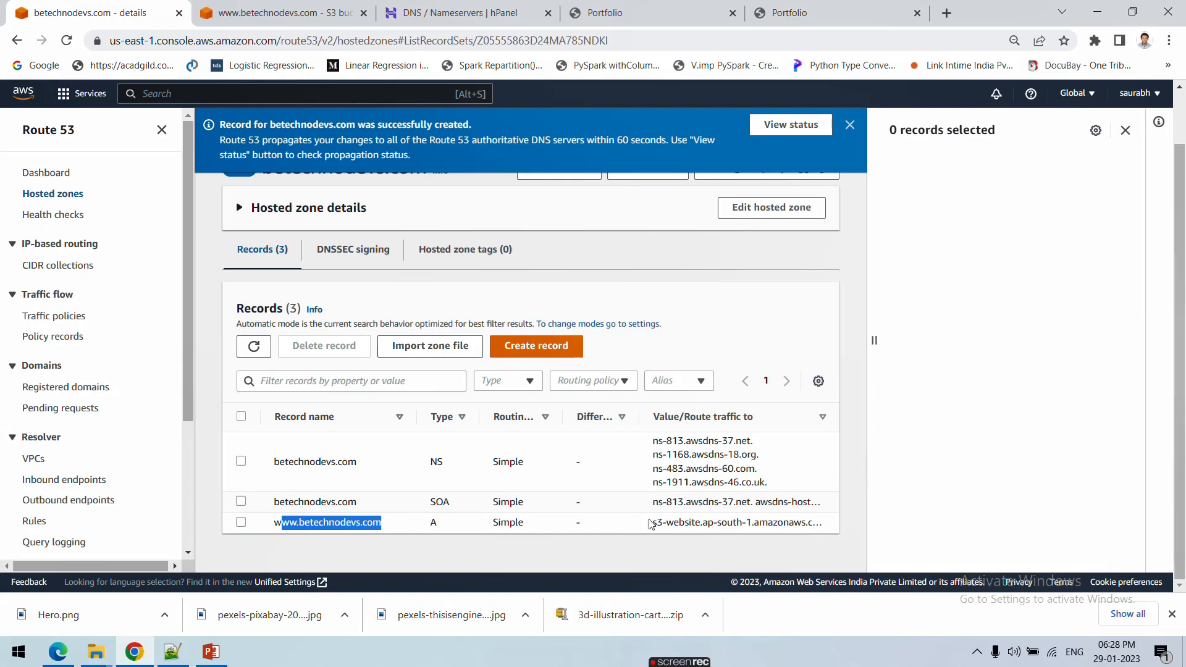
{"action": "left_click_drag", "start_coordinate": [650, 525], "coordinate": [808, 524]}
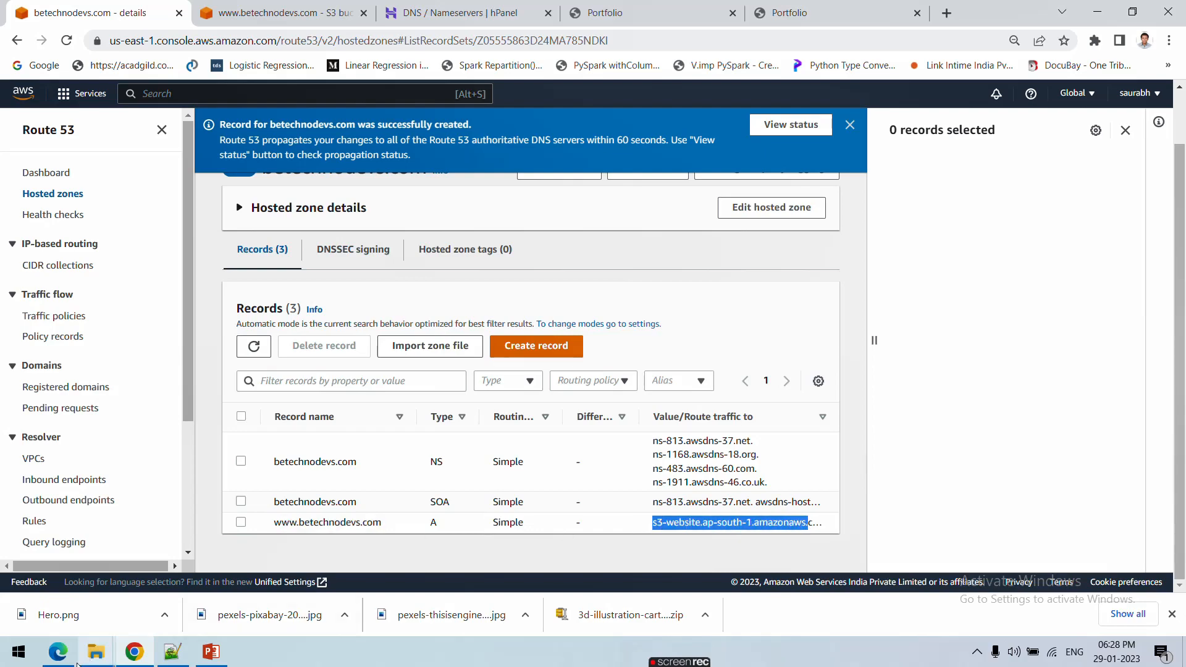
{"action": "left_click", "coordinate": [62, 655]}
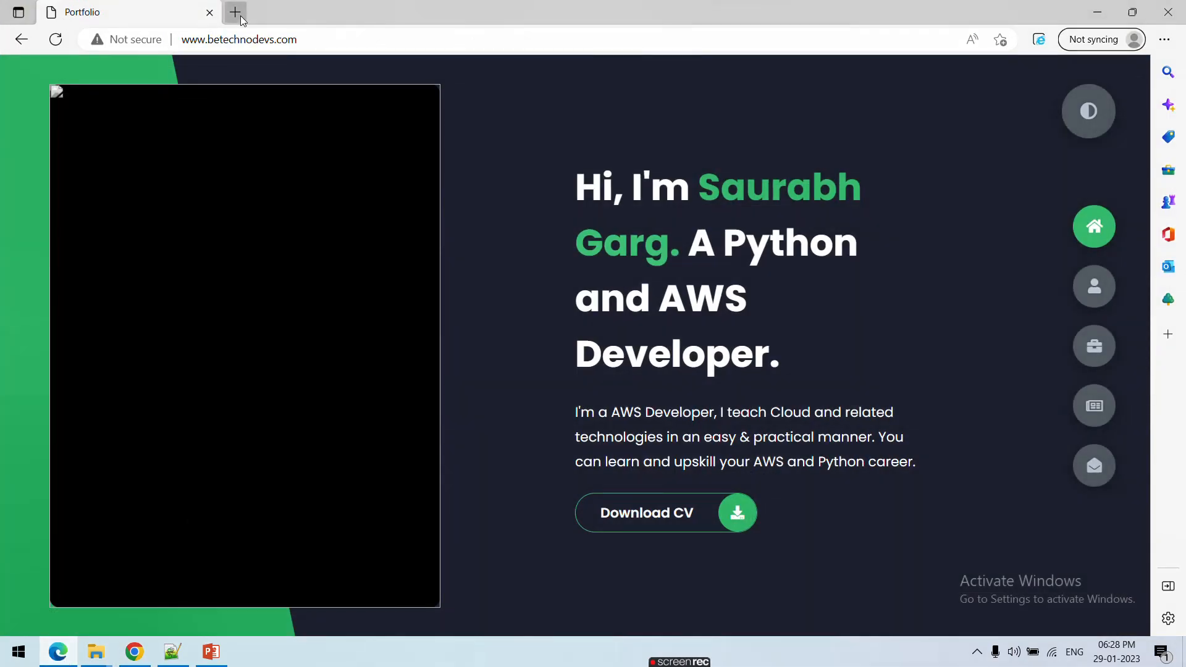
{"action": "left_click", "coordinate": [235, 13]}
{"action": "left_click", "coordinate": [209, 12]}
{"action": "left_click", "coordinate": [206, 44]}
{"action": "key", "text": "ctrl+v"}
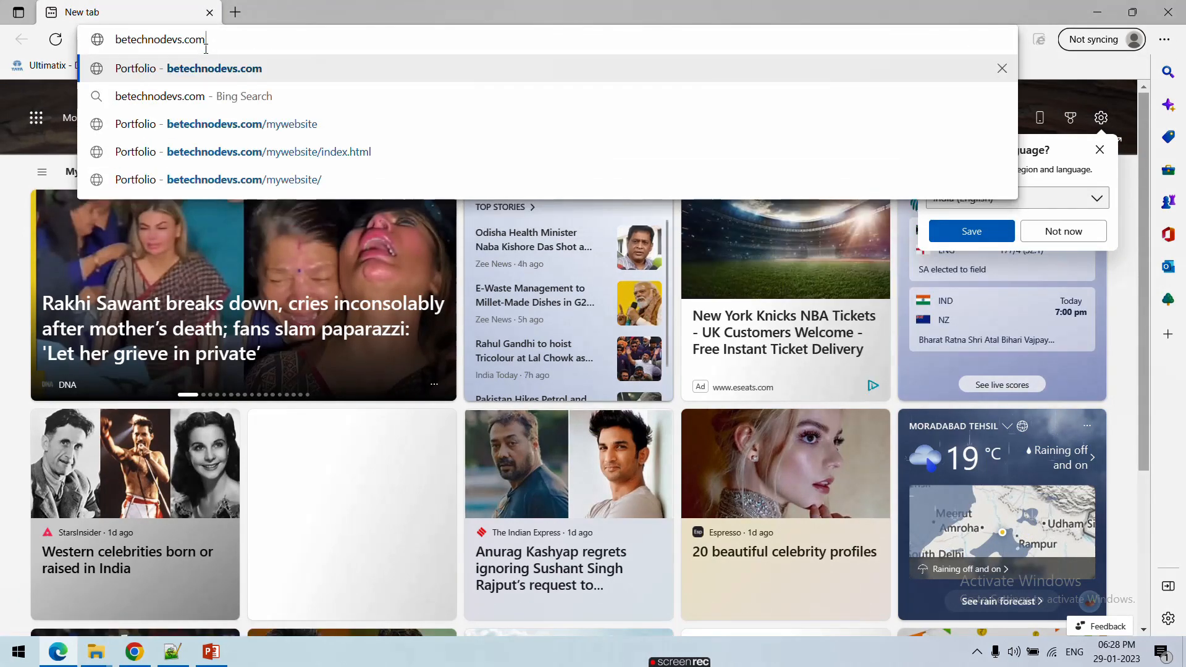
{"action": "key", "text": "Left"}
{"action": "key", "text": "Left"}
{"action": "key", "text": "Left"}
{"action": "key", "text": "Left"}
{"action": "key", "text": "Left"}
{"action": "key", "text": "Left"}
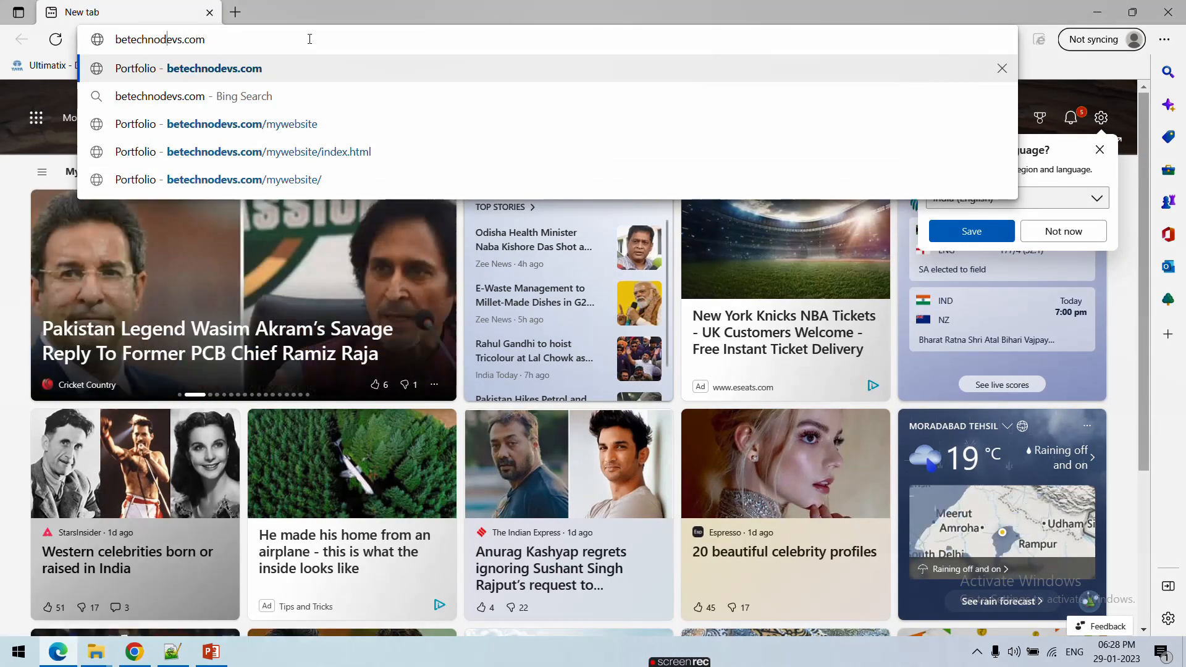
{"action": "type", "text": "1"}
{"action": "key", "text": "BackSpace"}
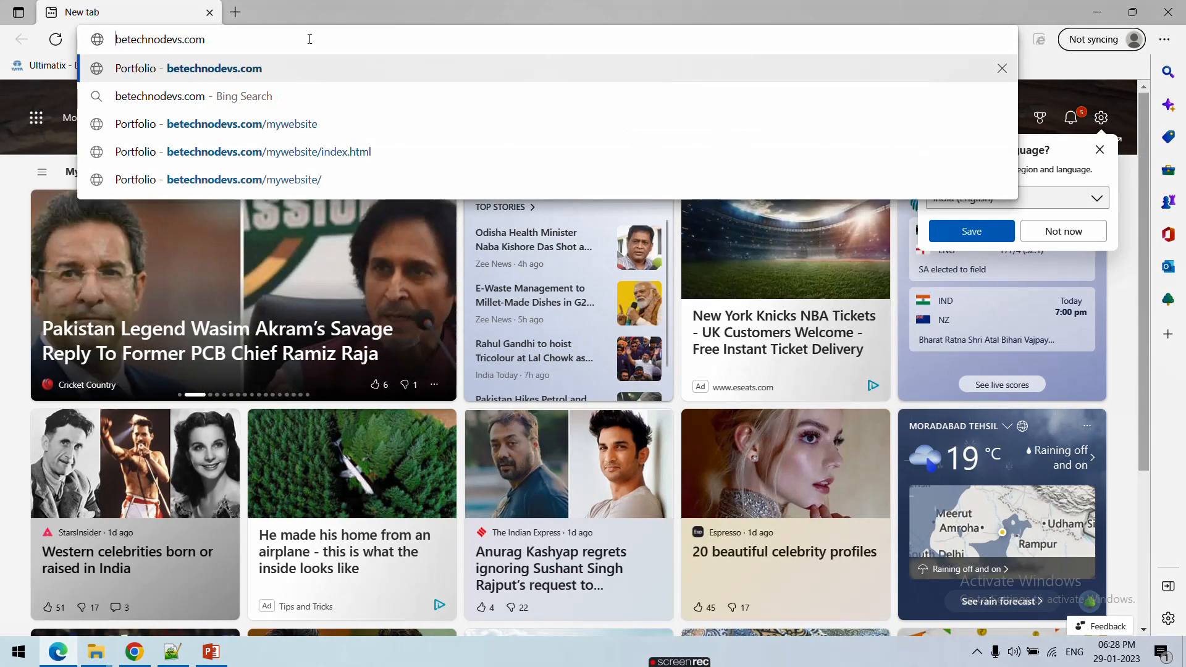
{"action": "type", "text": "www."}
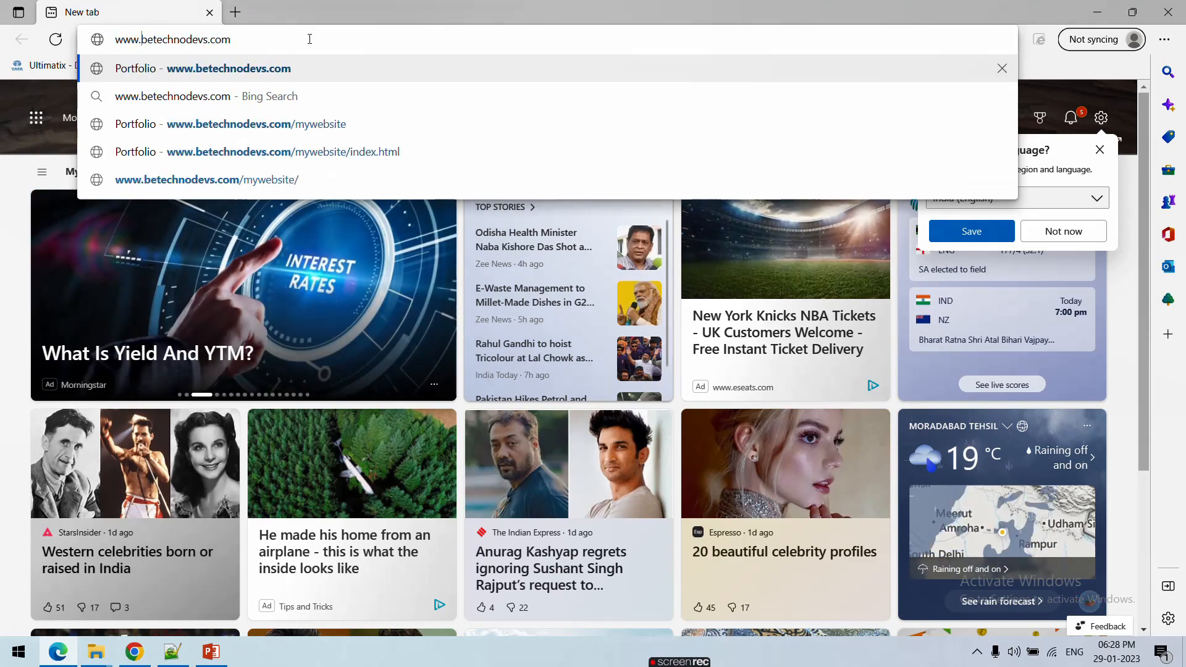
{"action": "key", "text": "Return"}
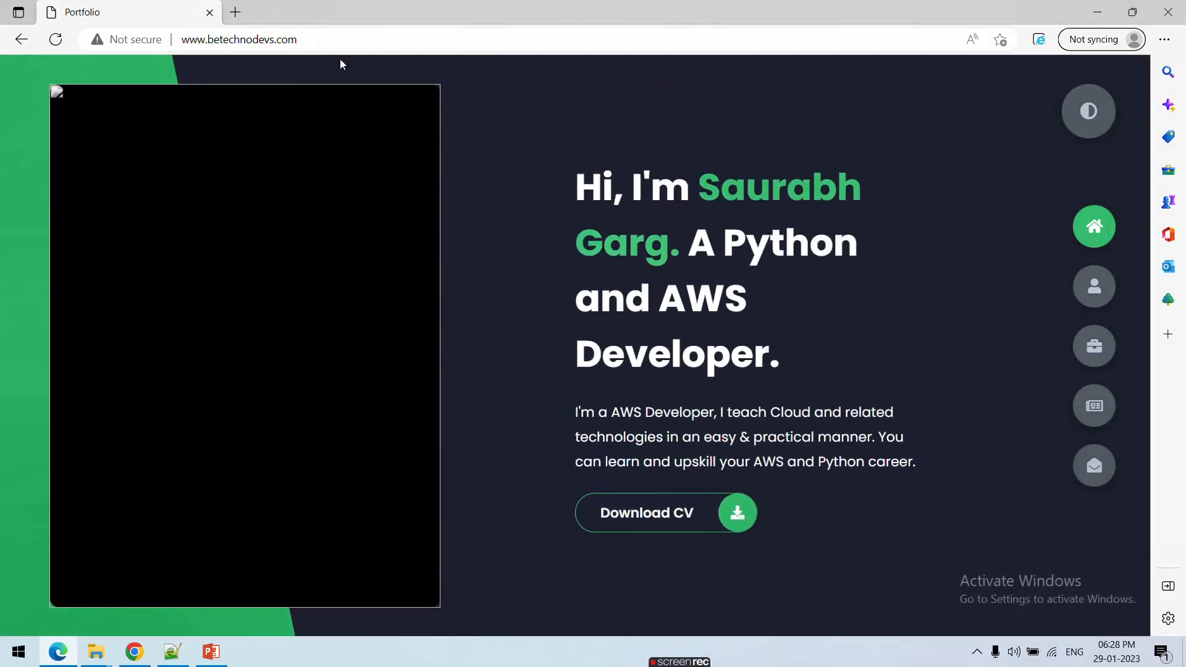
Check the site's address and look through its About Me, portfolio, news and contact sections, returning to My Portfolio.
{"action": "left_click", "coordinate": [184, 40]}
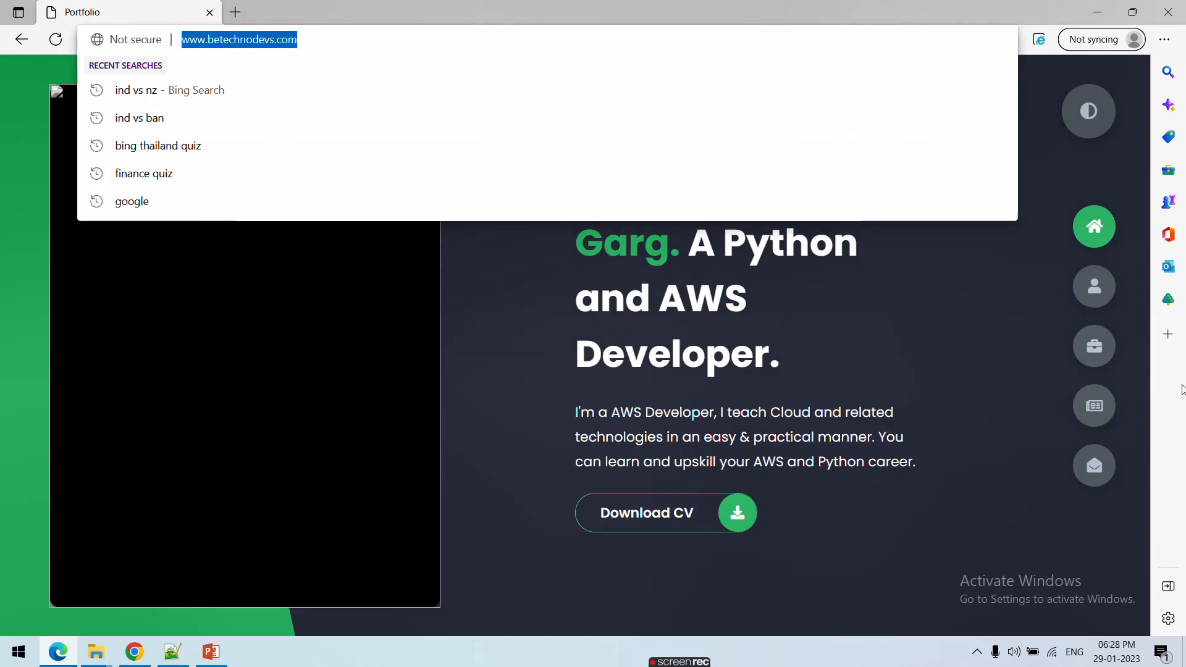
{"action": "left_click", "coordinate": [1095, 289]}
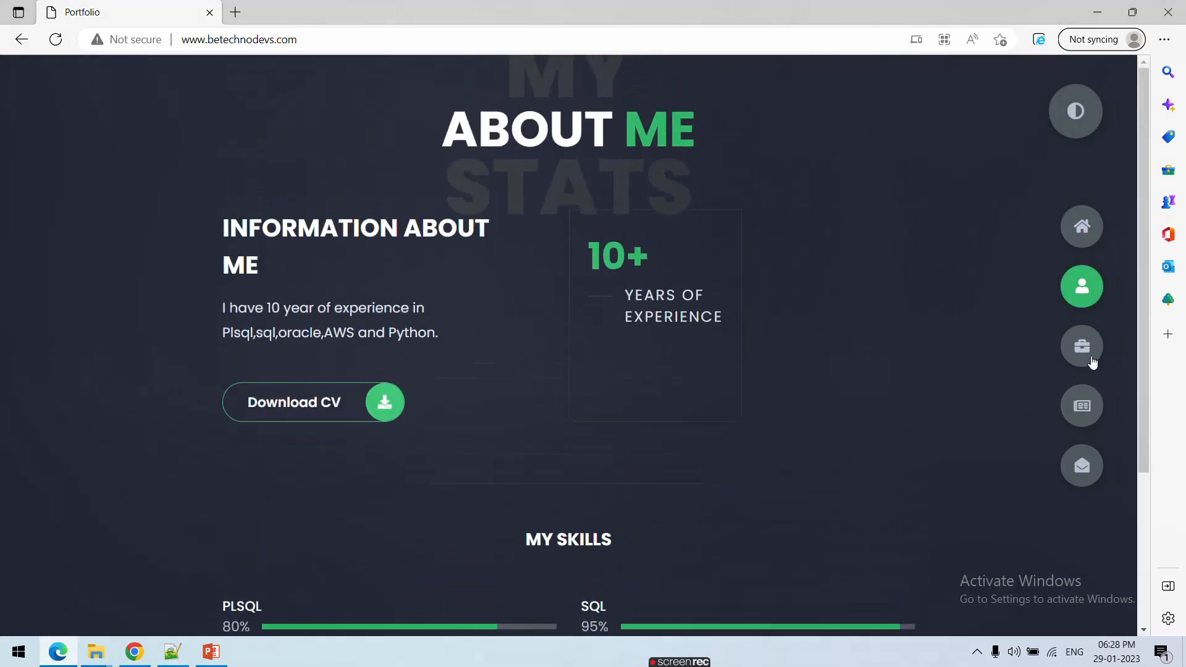
{"action": "left_click", "coordinate": [1091, 361]}
{"action": "left_click", "coordinate": [1090, 423]}
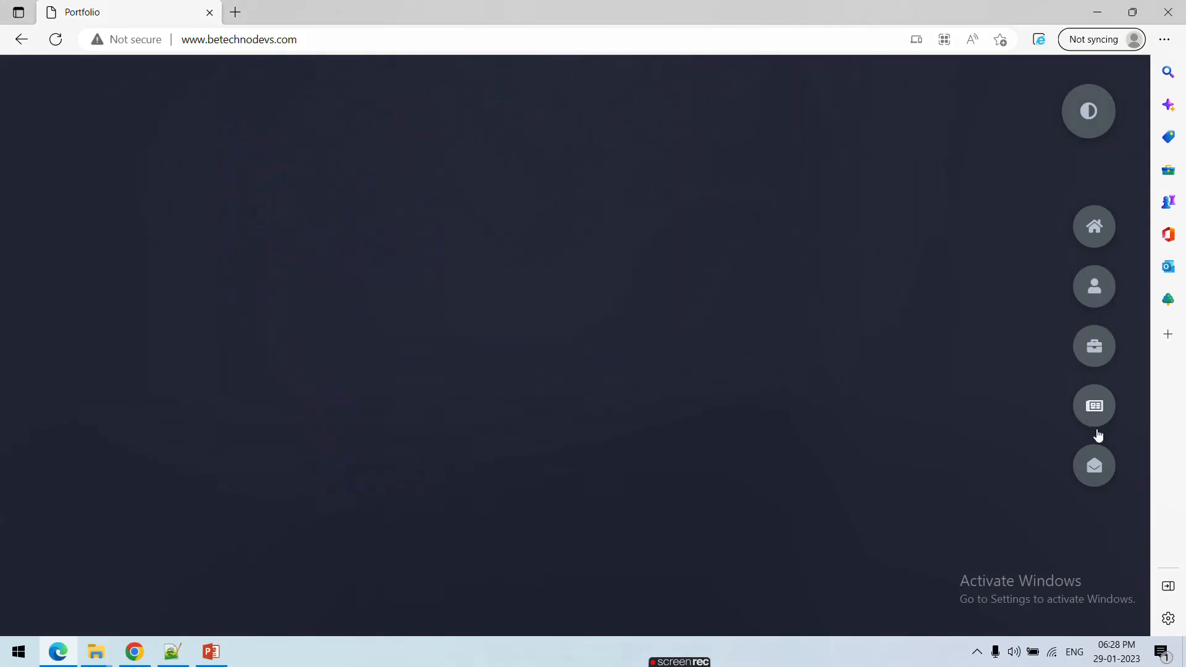
{"action": "left_click", "coordinate": [1104, 473]}
{"action": "left_click", "coordinate": [1090, 351]}
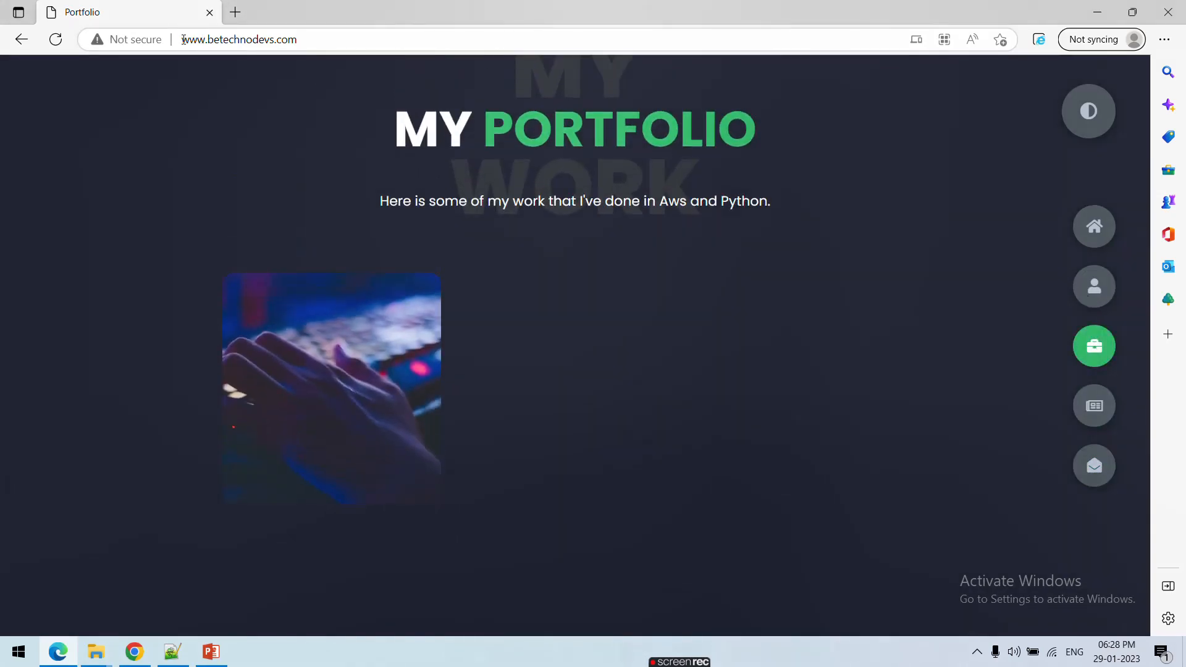
{"action": "left_click_drag", "start_coordinate": [184, 39], "coordinate": [310, 39]}
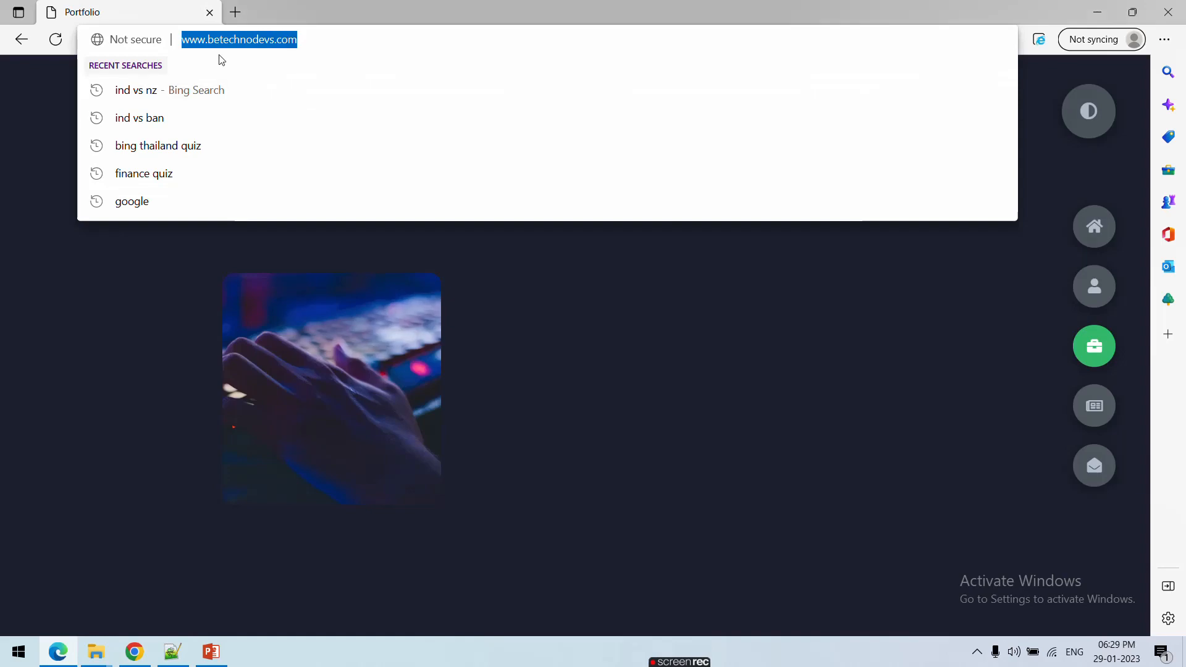
{"action": "left_click", "coordinate": [134, 652]}
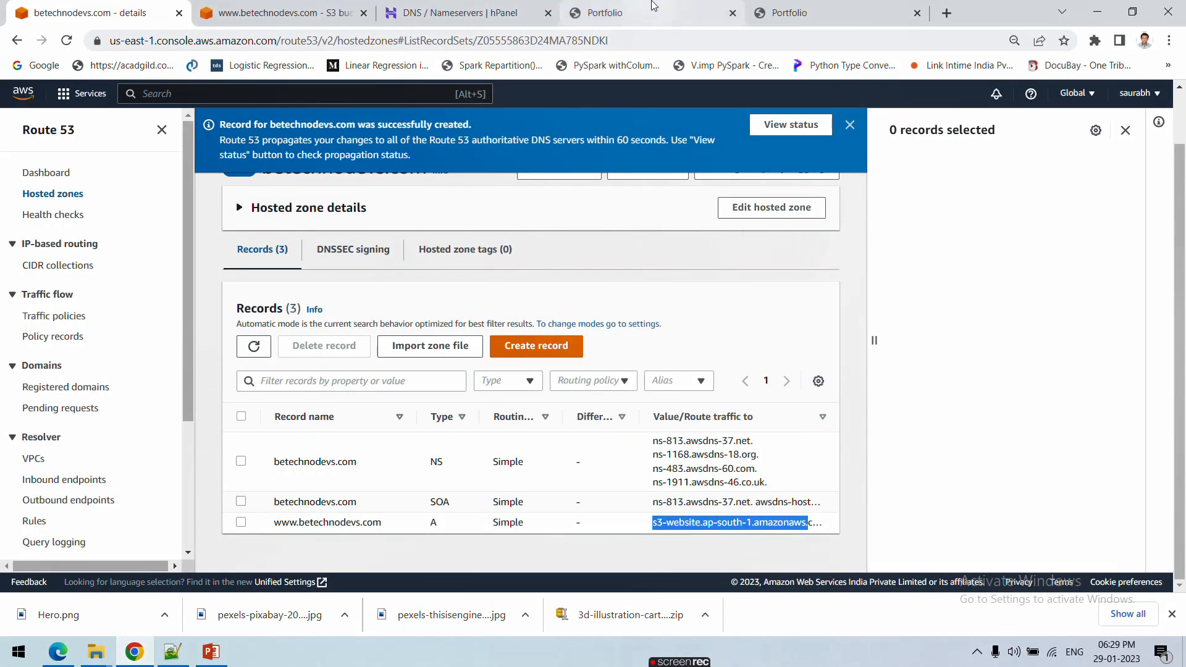
{"action": "left_click", "coordinate": [655, 7]}
{"action": "key", "text": "ctrl+shift+Tab"}
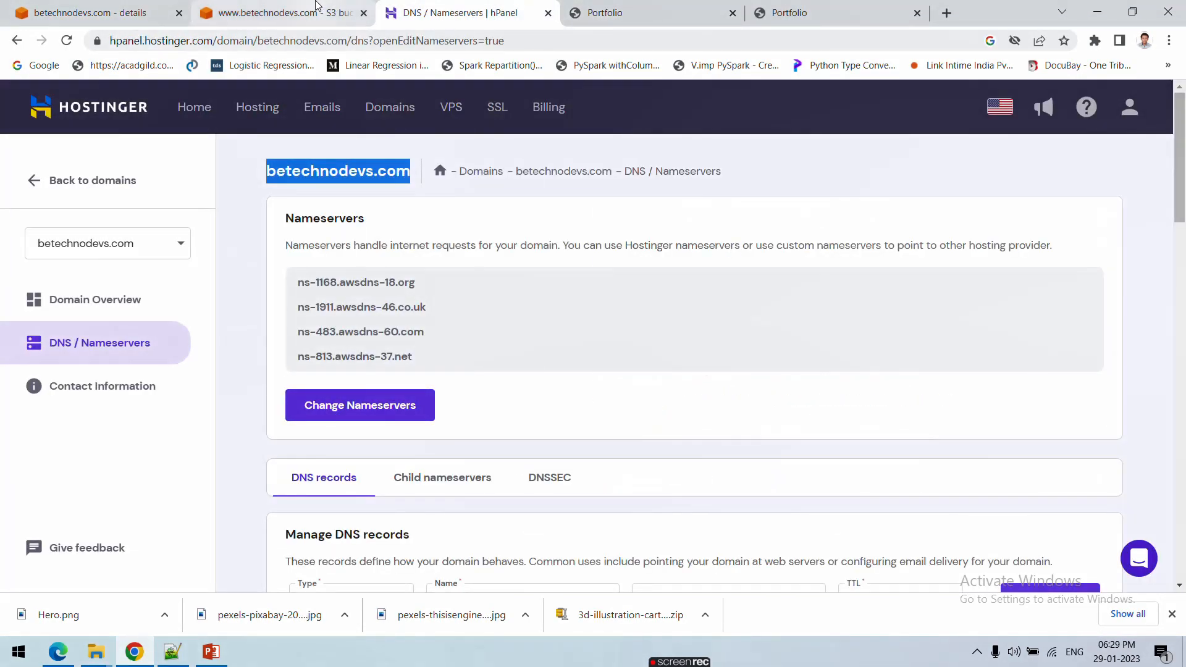
{"action": "left_click", "coordinate": [862, 9]}
{"action": "left_click", "coordinate": [482, 41]}
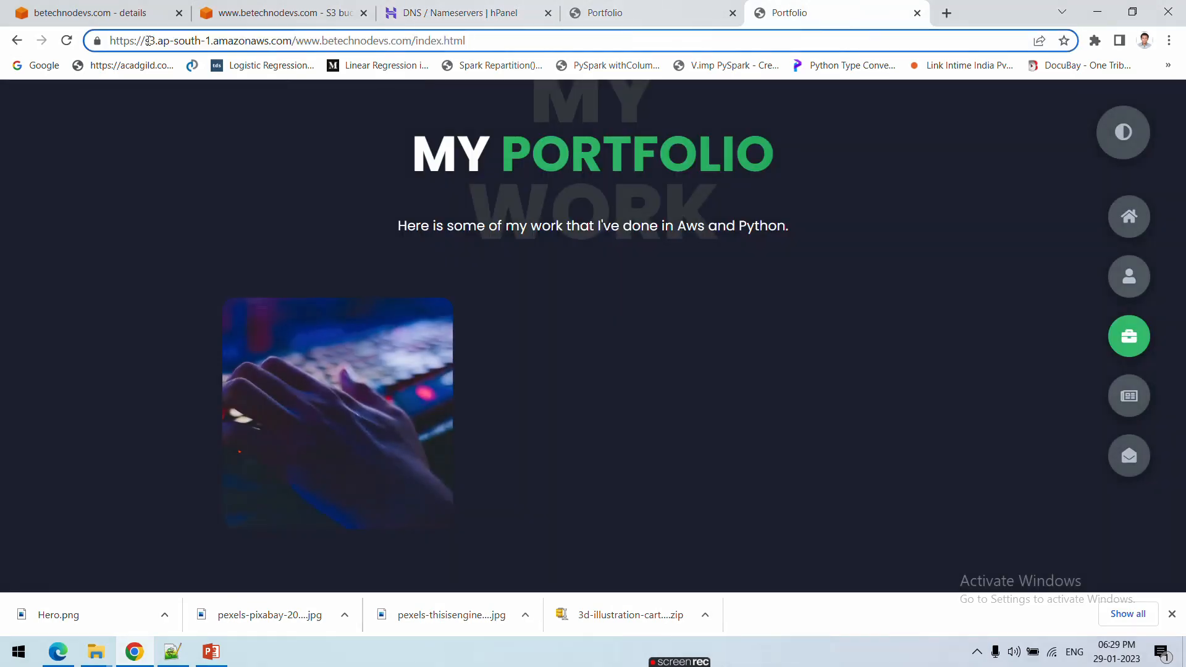
{"action": "left_click_drag", "start_coordinate": [146, 41], "coordinate": [411, 42]}
{"action": "left_click", "coordinate": [196, 42]}
{"action": "left_click", "coordinate": [234, 42]}
{"action": "left_click_drag", "start_coordinate": [214, 41], "coordinate": [498, 42]}
{"action": "left_click", "coordinate": [505, 42]}
{"action": "left_click_drag", "start_coordinate": [112, 39], "coordinate": [490, 39]}
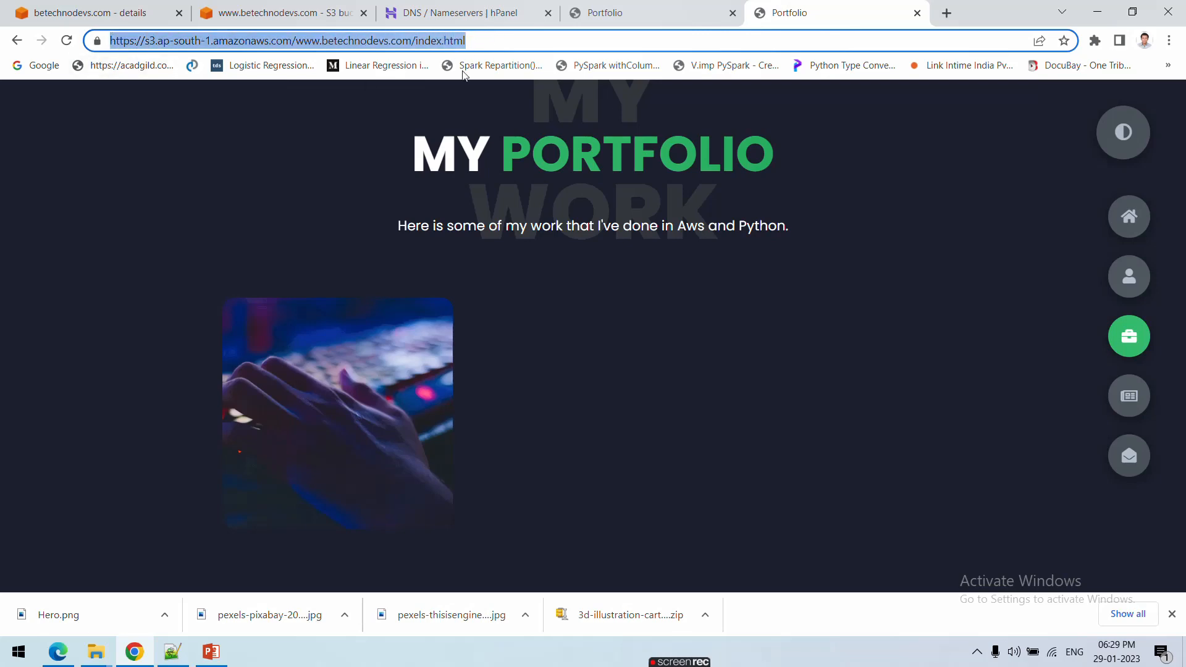
{"action": "key", "text": "alt+Tab"}
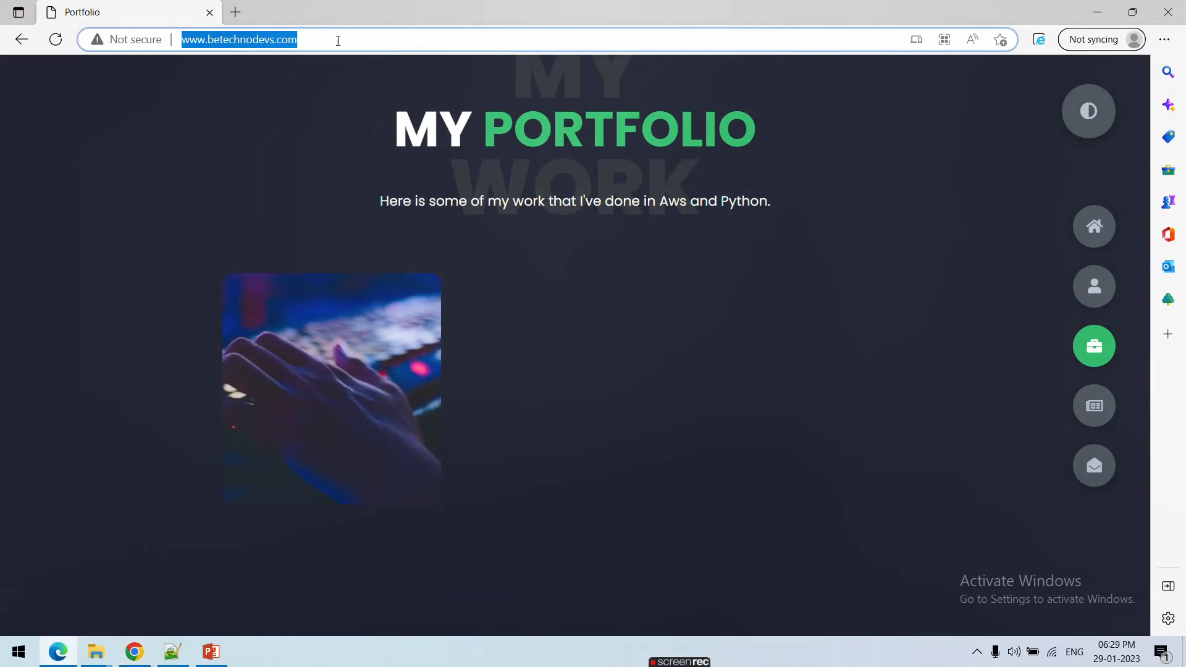